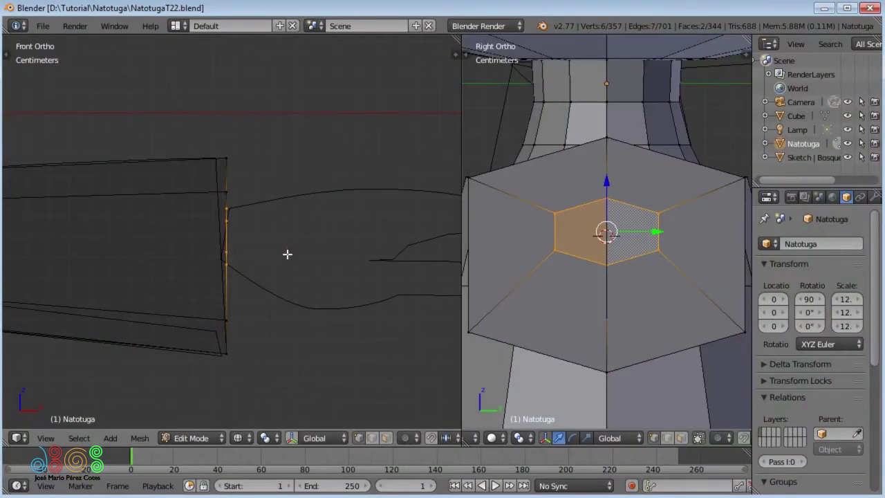
Pan the front view to frame the whole hand sketch and set the 3D cursor in its palm.
shift+middle_drag(329, 248, 208, 238)
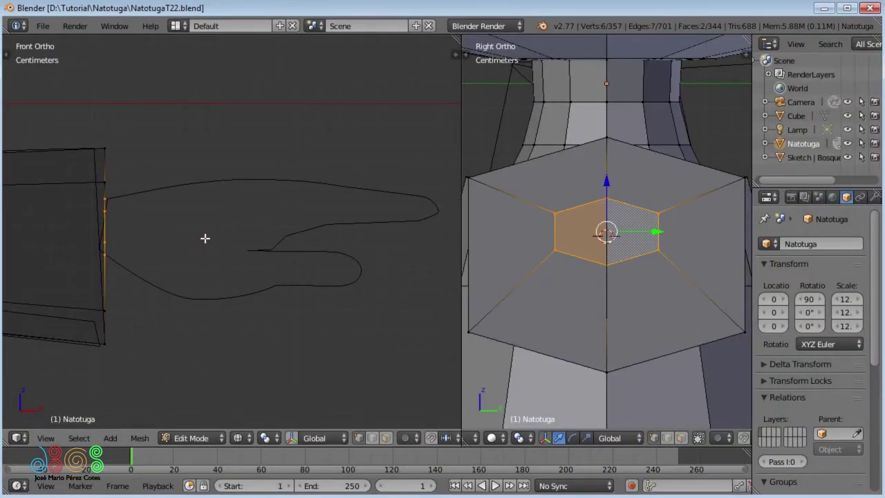
click(205, 238)
Add a cube at the 3D cursor with a 5 cm radius.
key(shift+a)
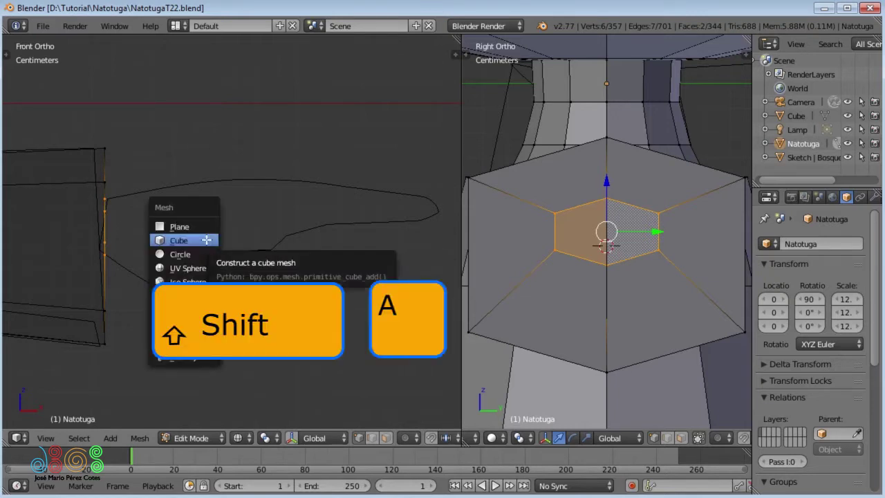
click(178, 240)
key(F6)
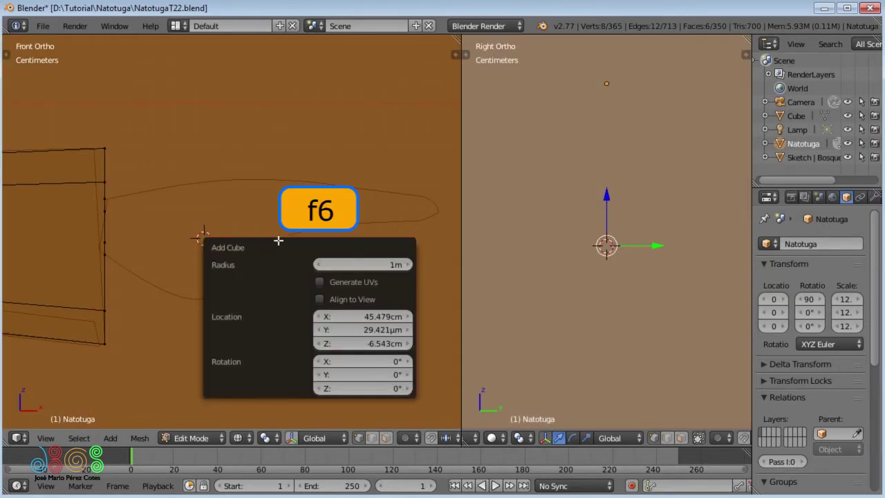
click(362, 265)
text(5cmm)
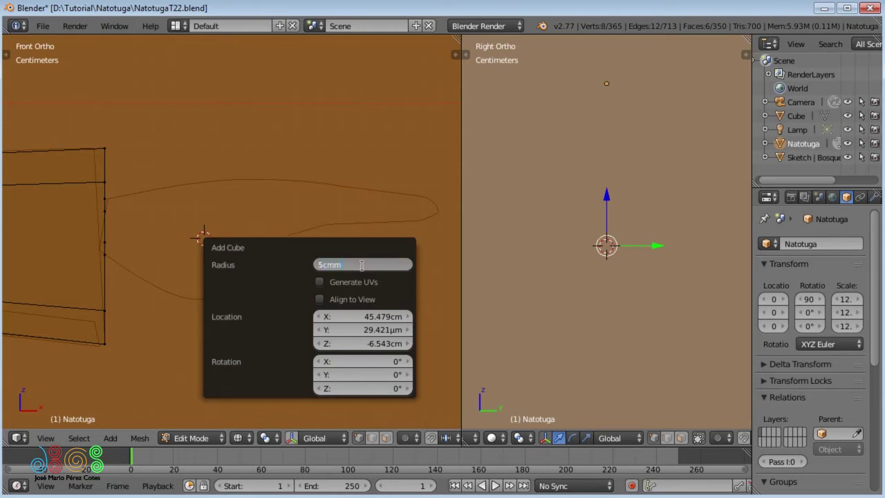
key(Return)
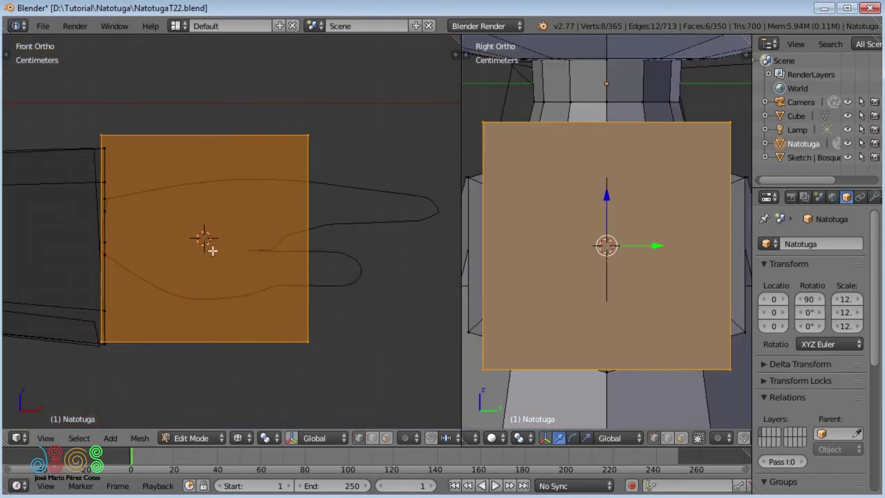
Scale the cube down to 0.7894 and flatten it to 0.7277 along Z.
key(s)
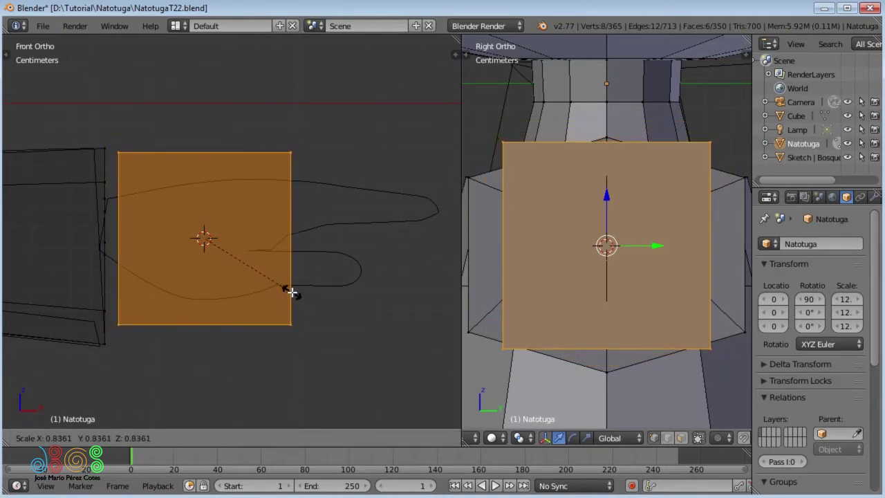
key(shift)
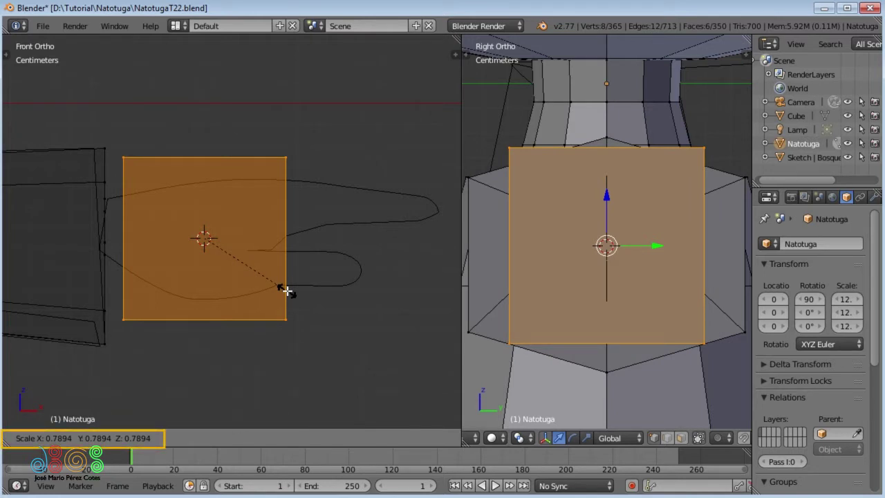
click(285, 290)
key(Tab)
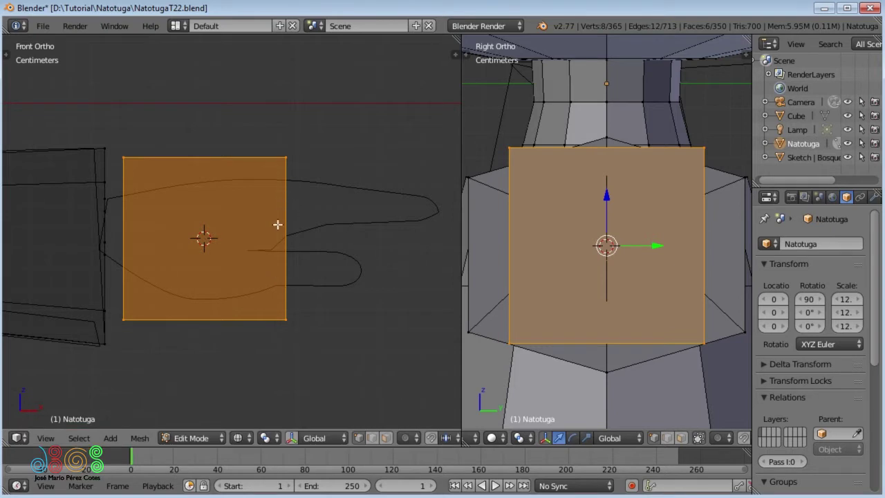
key(s)
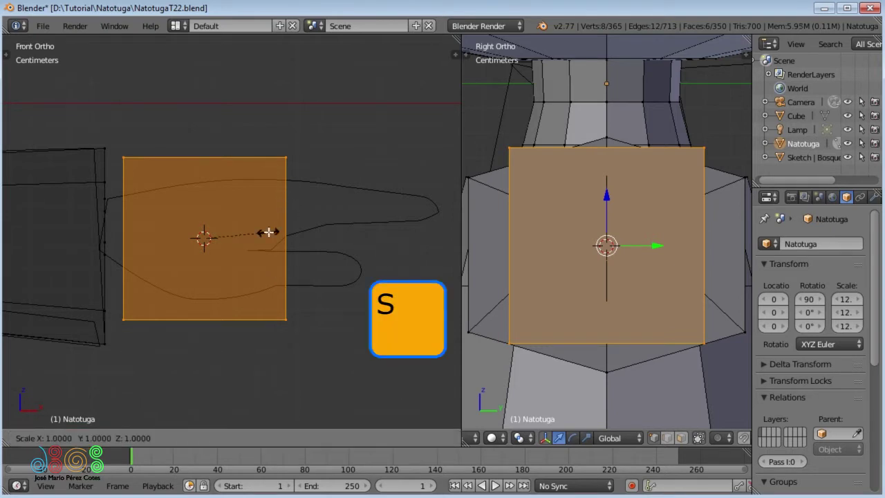
key(z)
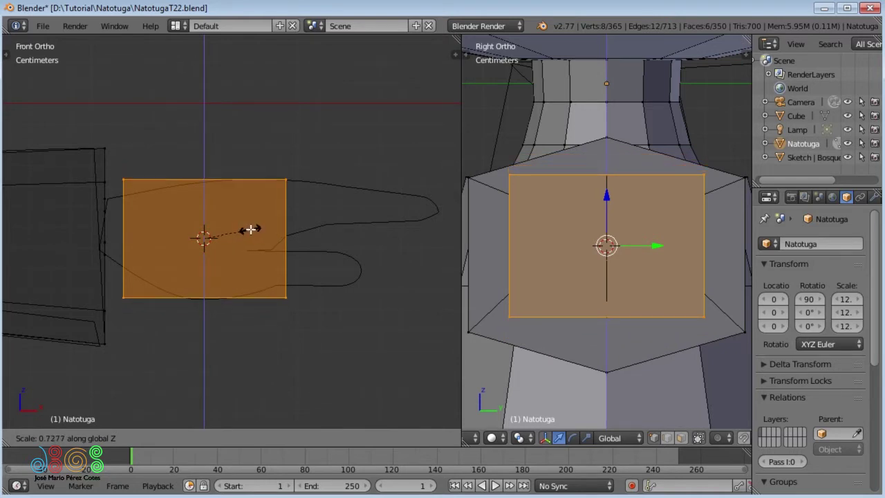
click(250, 229)
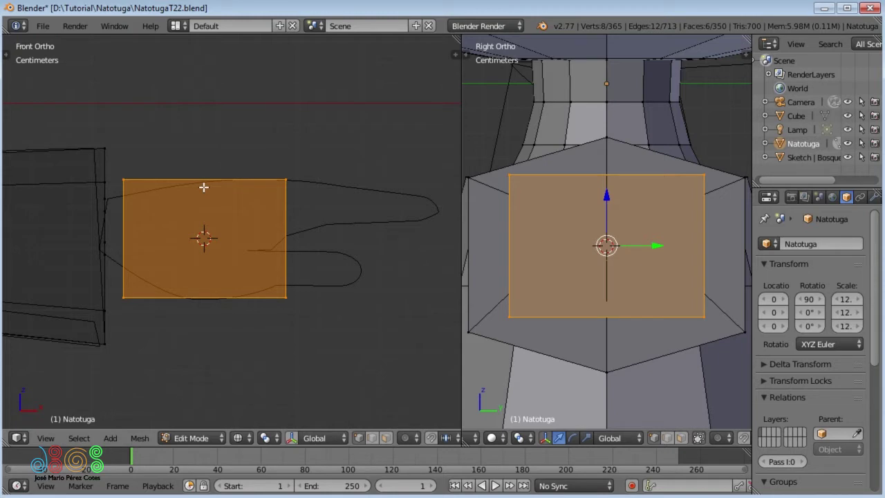
key(ctrl+r)
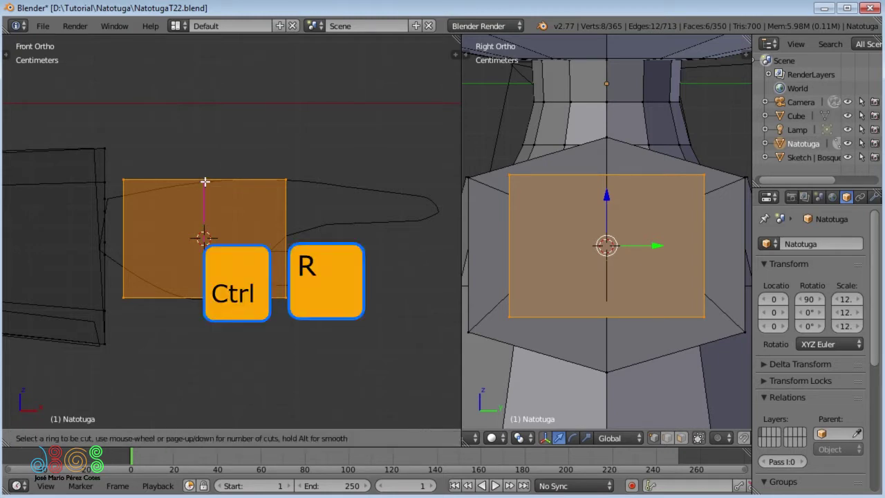
Split the palm block with a centred edge loop.
click(205, 181)
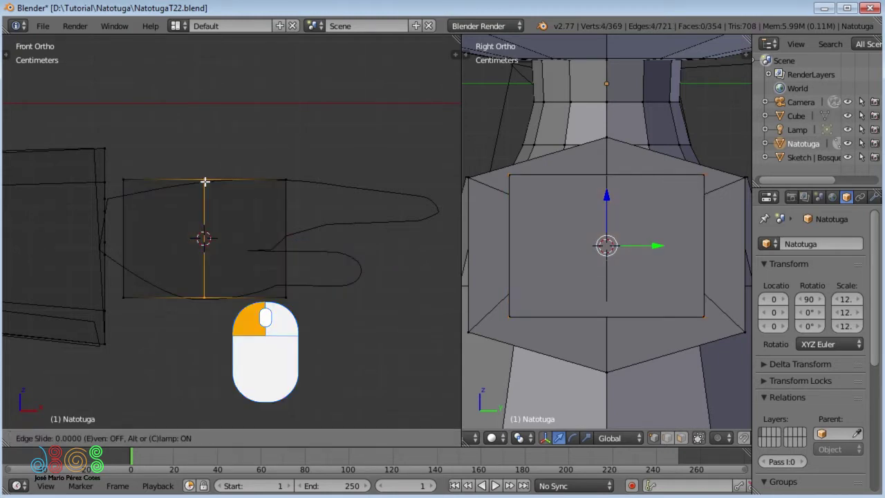
click(205, 181)
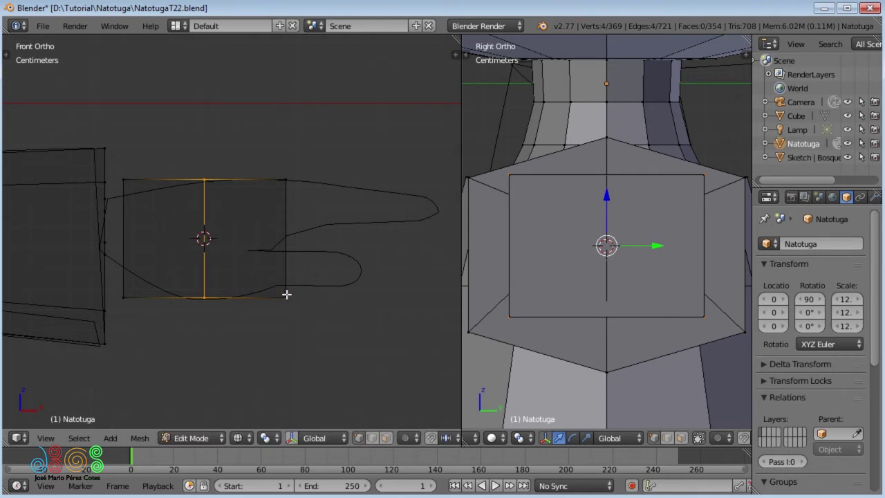
key(a)
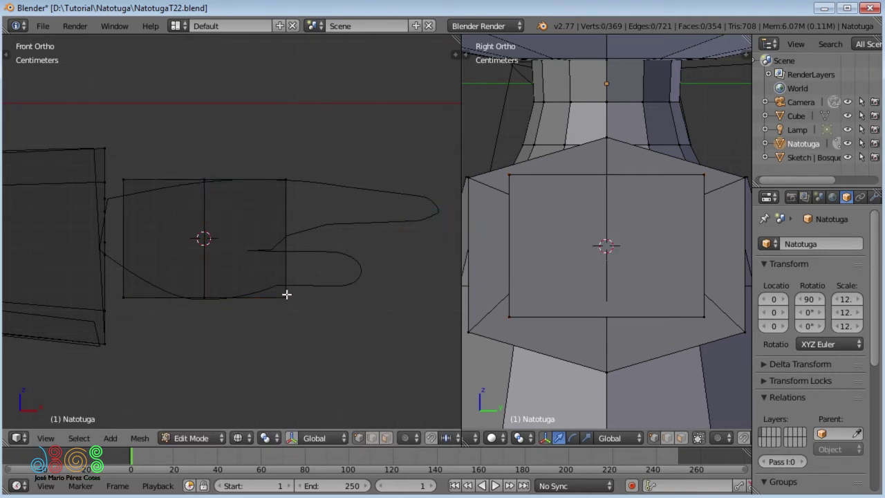
Raise the block's lower front edge 2.95 cm along Z so the palm tapers.
key(b)
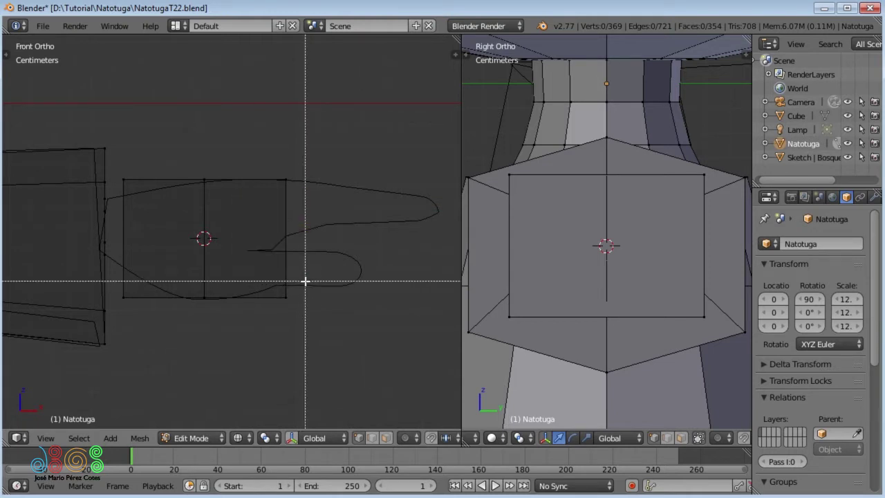
click(305, 281)
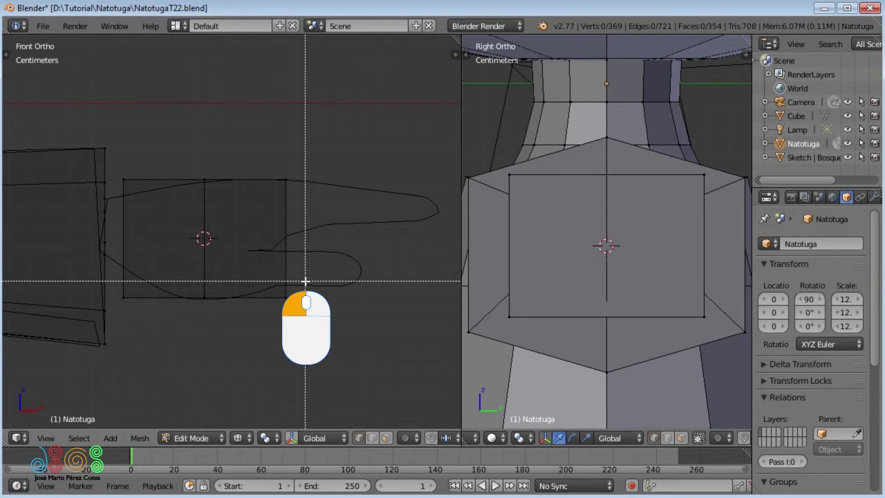
drag(305, 281, 277, 304)
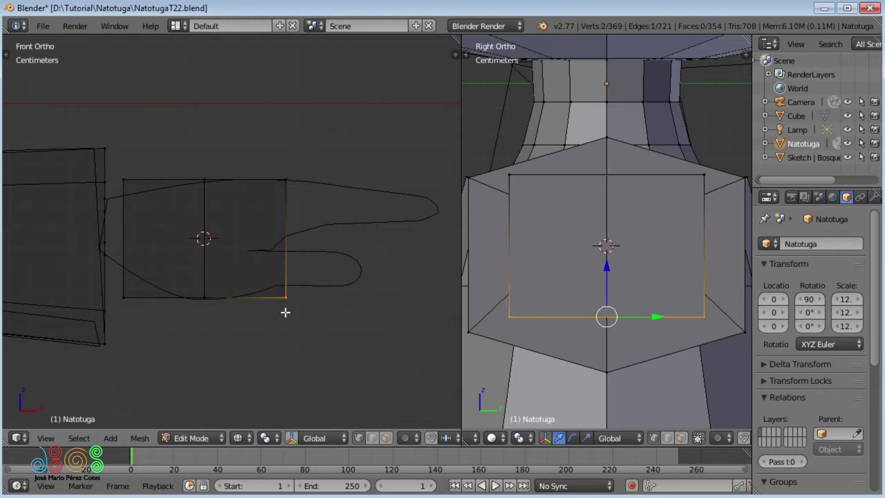
key(g)
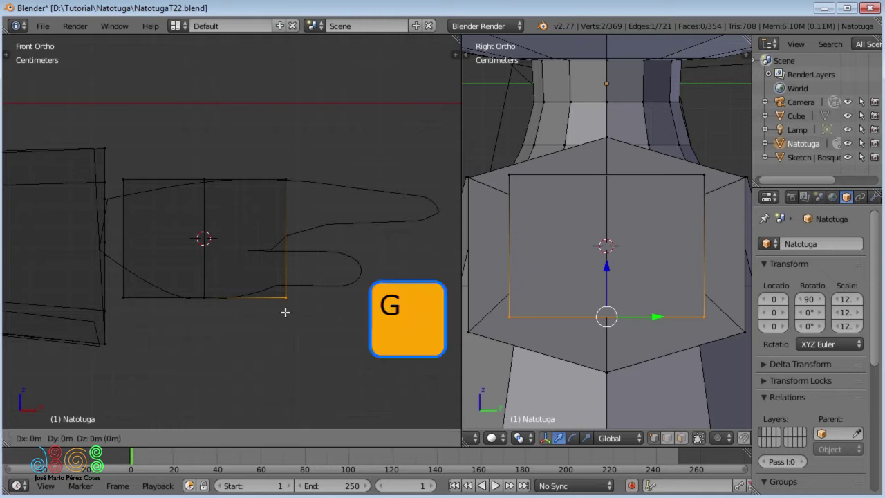
key(z)
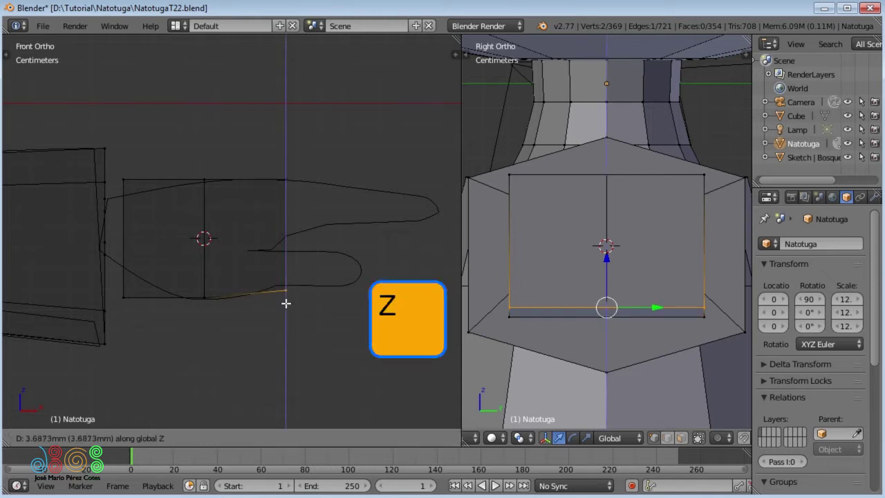
click(289, 250)
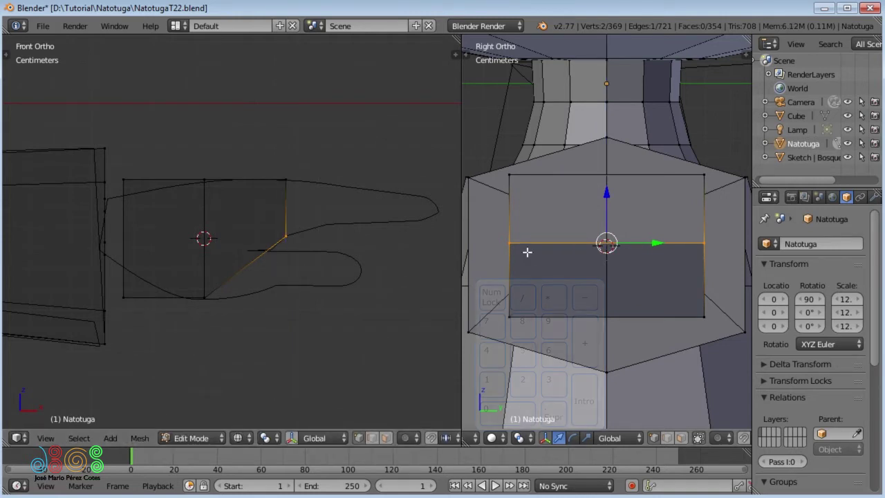
key(KP_7)
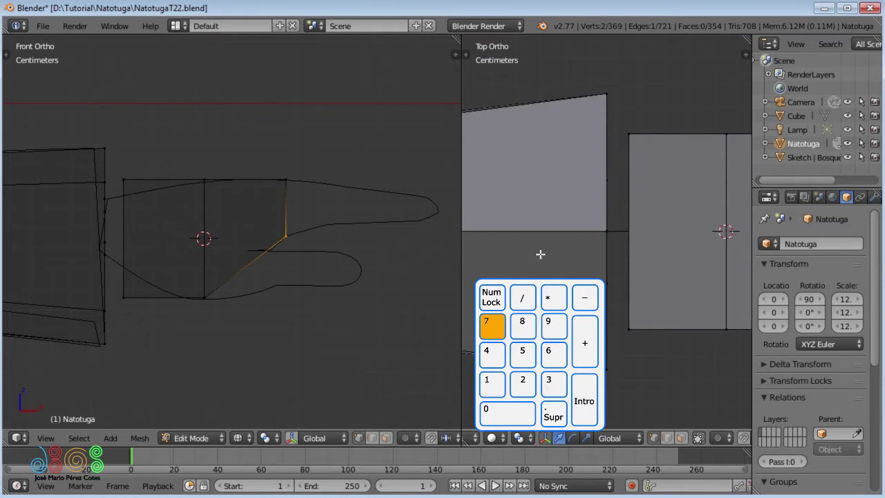
Box-select the wrist-side half of the palm block in wireframe top view and start extruding it.
key(Home)
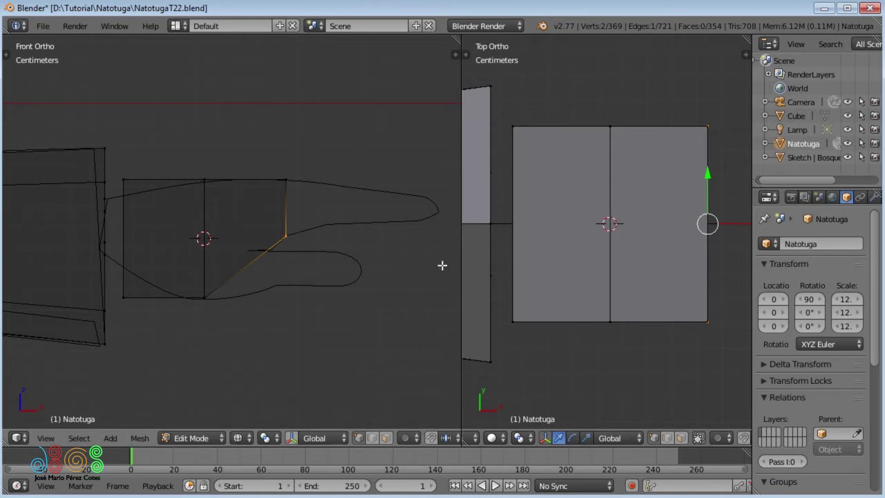
key(z)
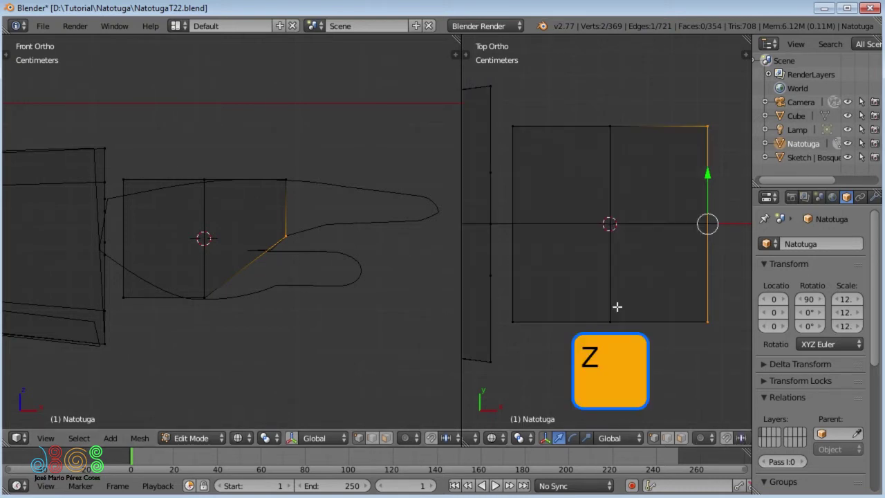
key(a)
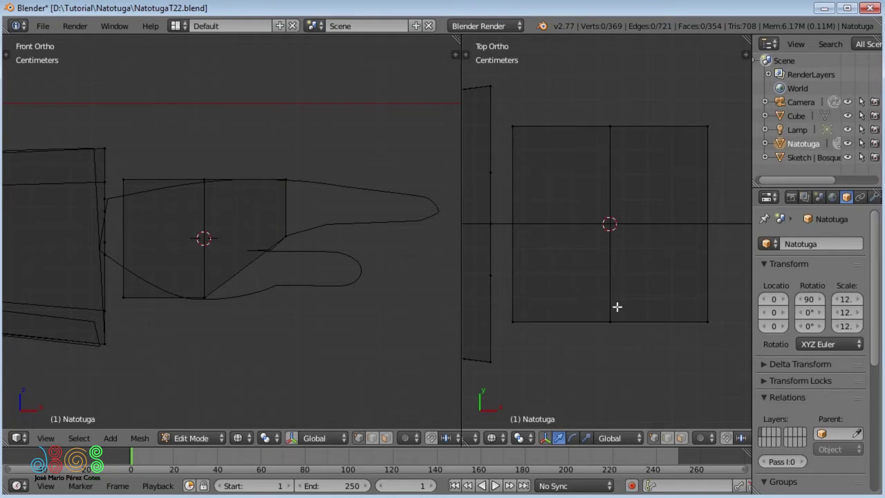
key(b)
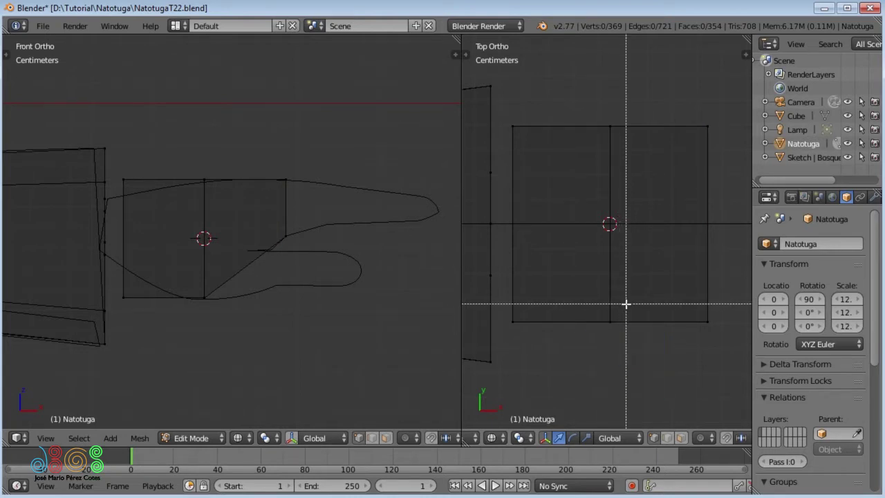
drag(625, 303, 508, 356)
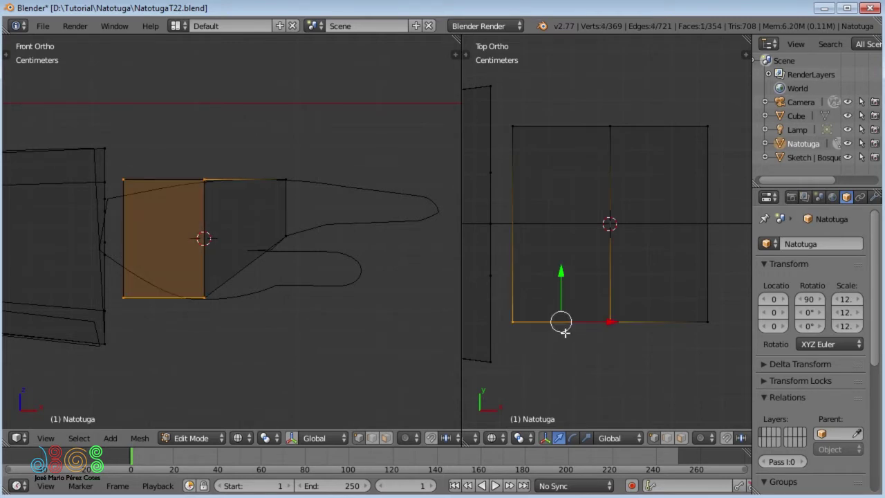
scroll(566, 332, down, 1)
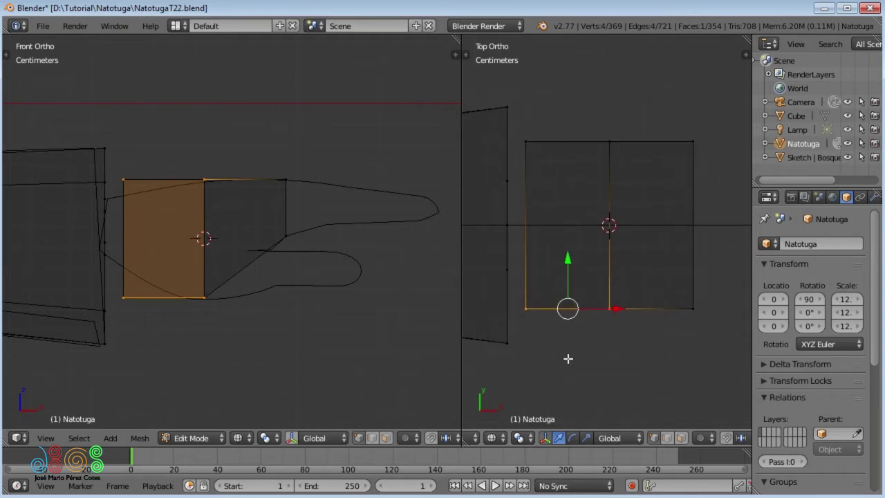
key(z)
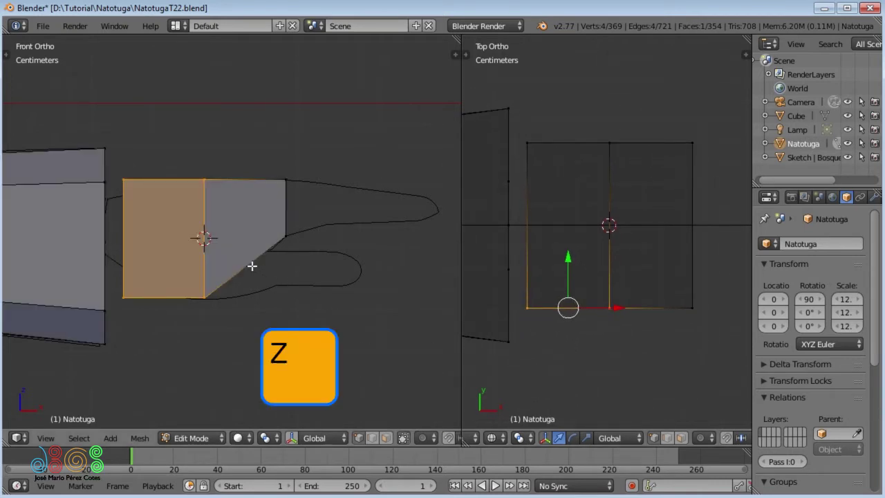
shift+middle_drag(265, 271, 256, 273)
key(z)
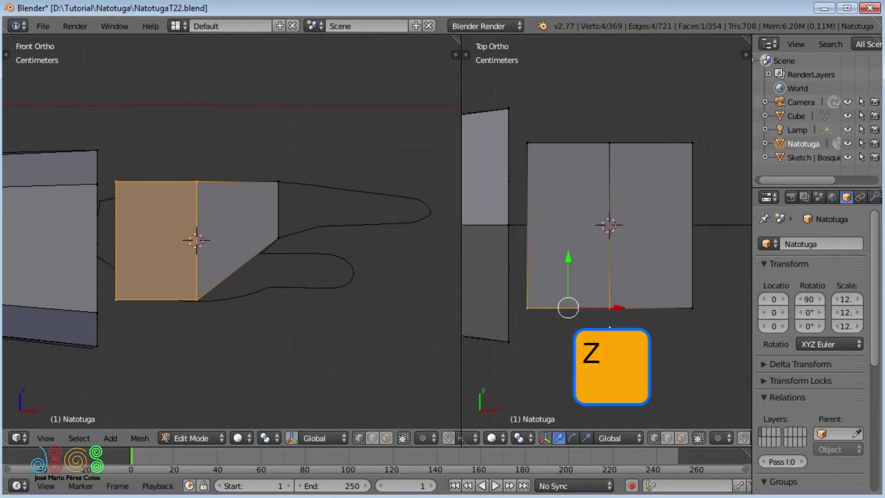
scroll(610, 329, down, 1)
scroll(610, 329, down, 1)
scroll(598, 374, down, 1)
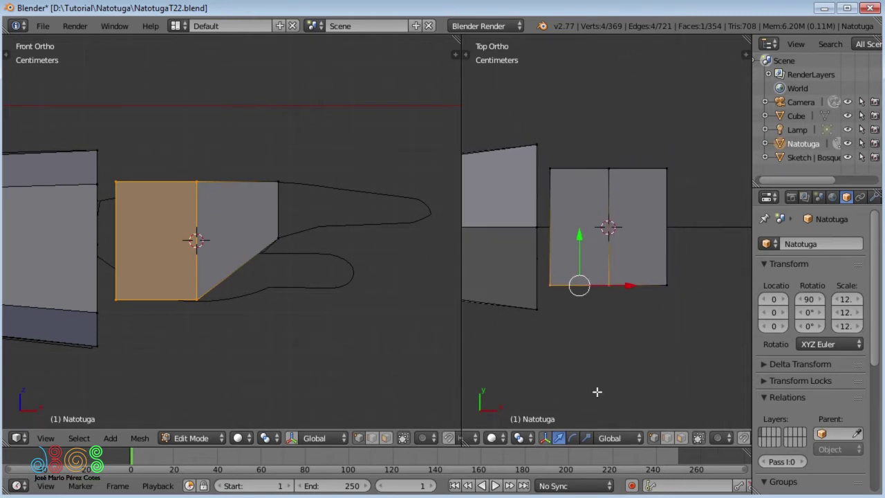
key(e)
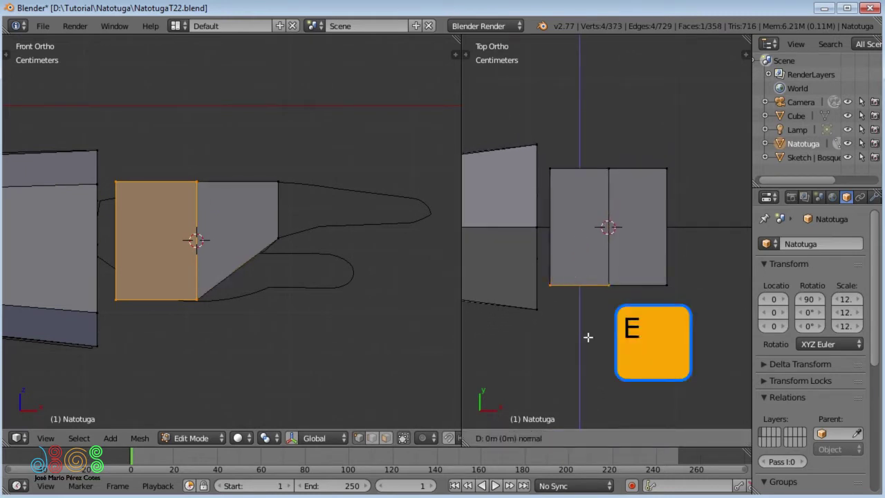
Confirm the extrusion, then shrink the new section vertically and lower it slightly along Z.
click(592, 381)
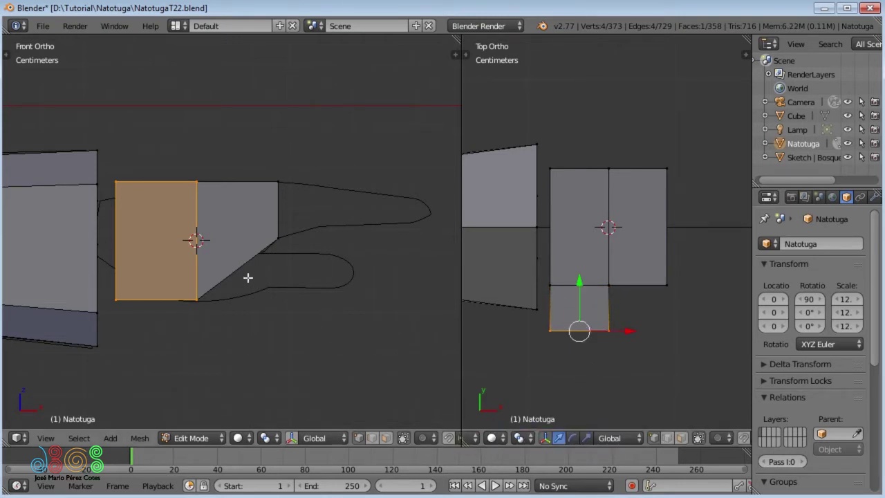
key(s)
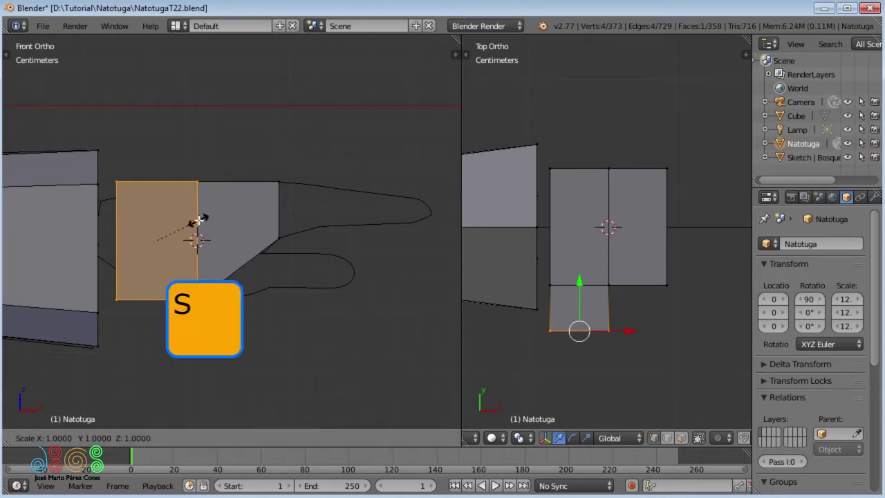
key(z)
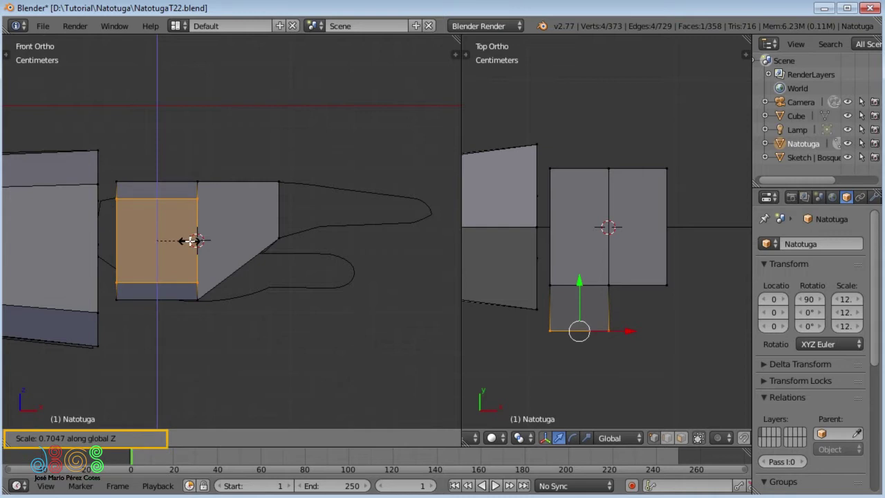
click(191, 241)
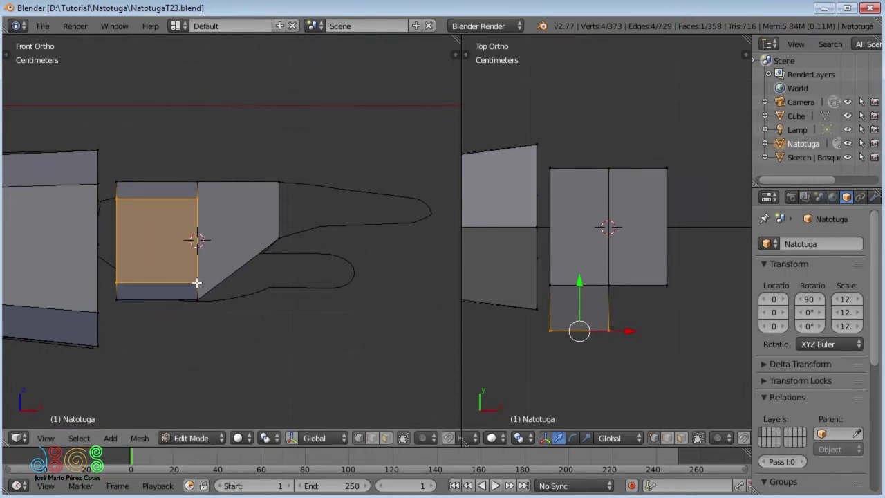
key(g)
key(z)
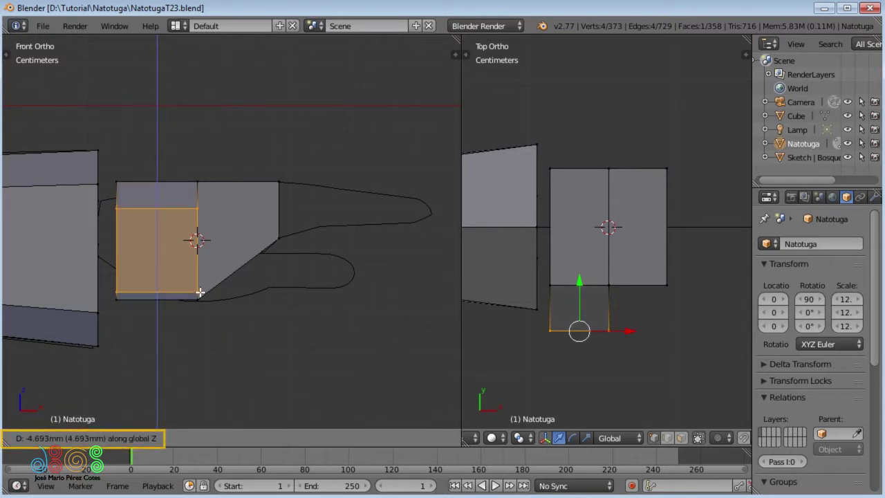
click(200, 292)
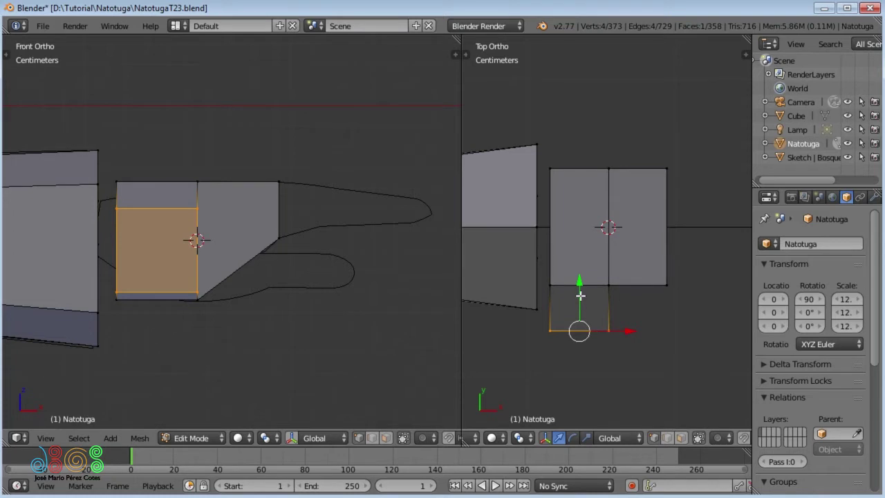
Pull the section's outer edge back so it sticks out 5.134 mm from the palm.
drag(579, 294, 580, 283)
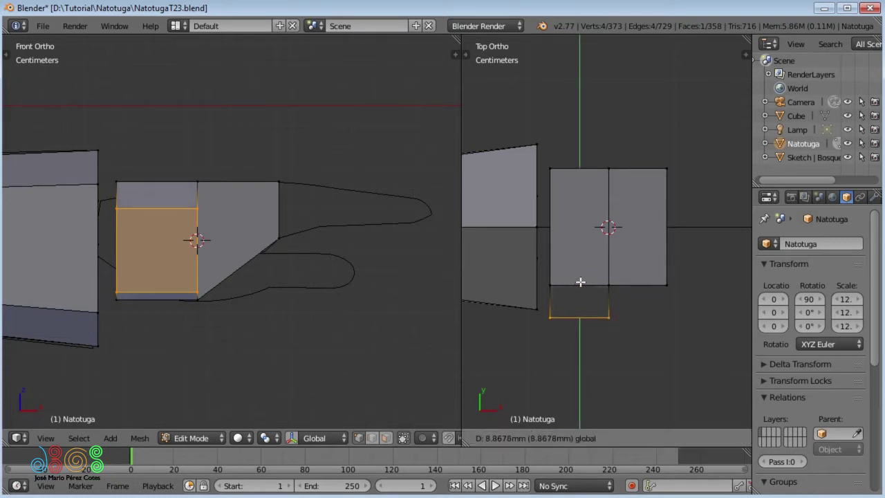
drag(580, 282, 580, 287)
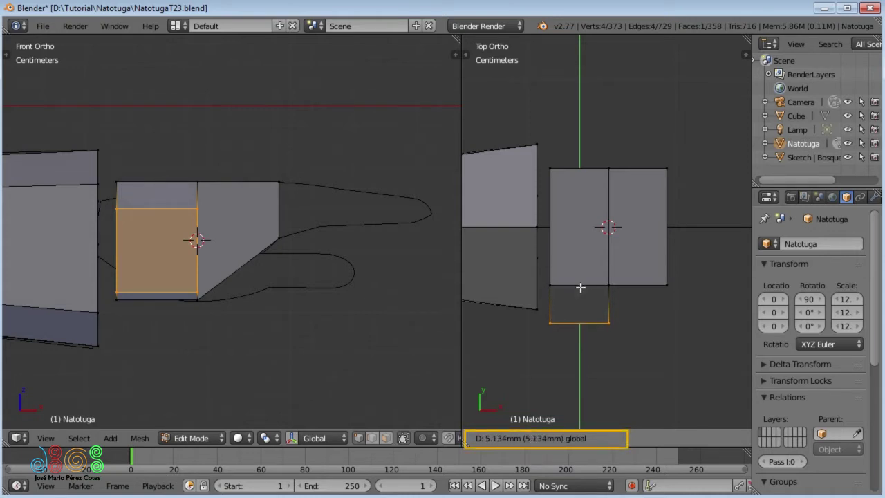
click(579, 288)
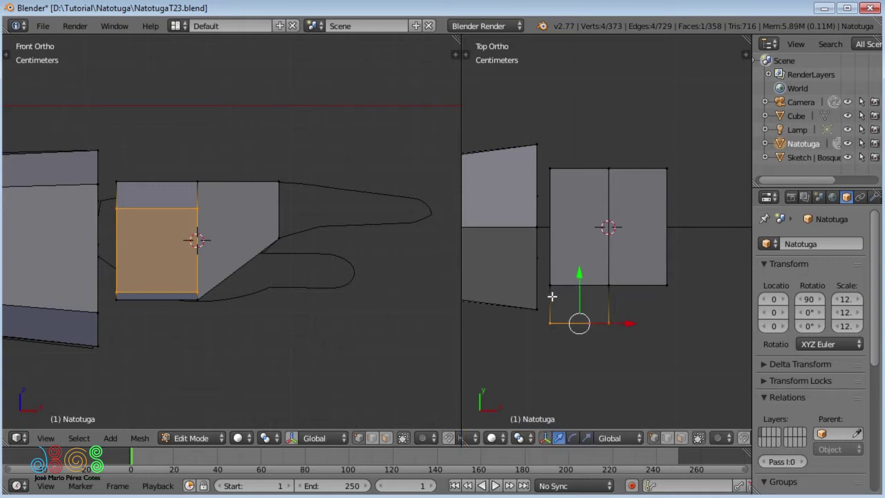
key(b)
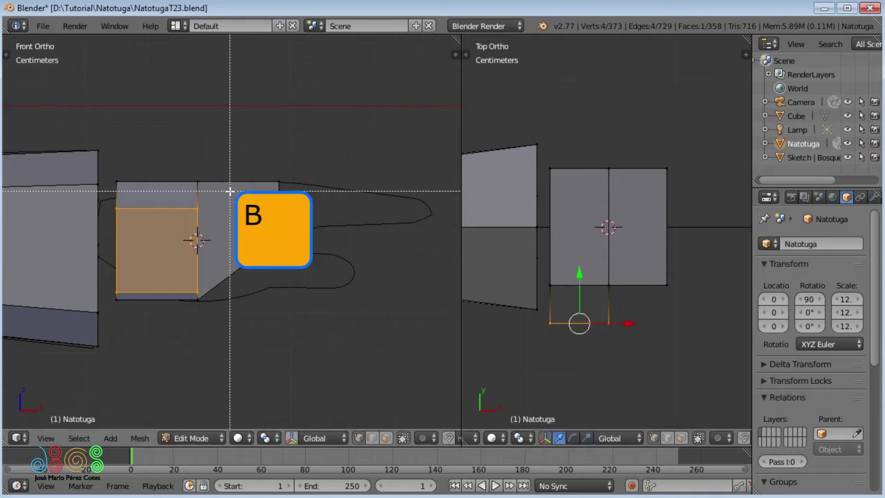
key(alt)
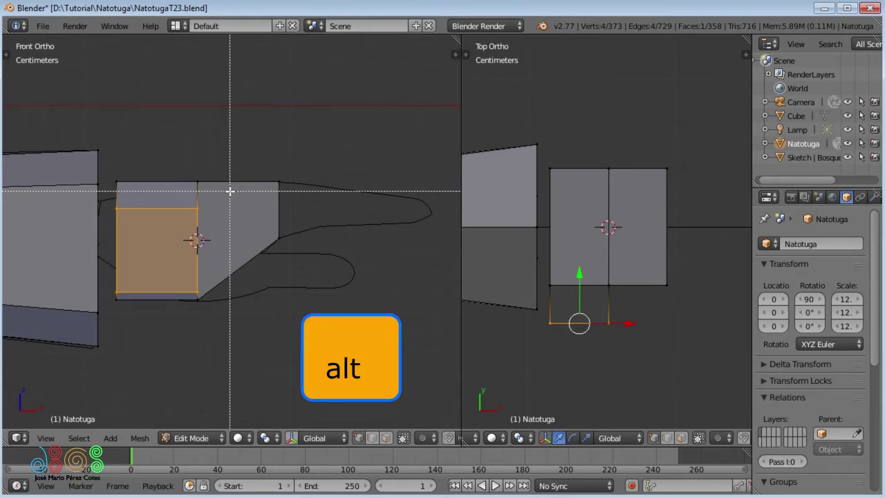
Keep only the left-edge vertices selected and pull them inward to slant the section's side.
alt+click(229, 190)
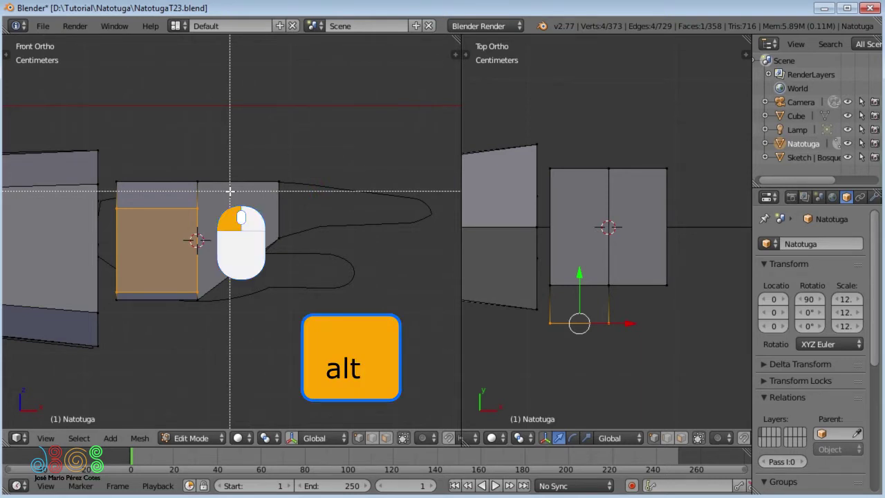
alt+drag(230, 190, 179, 324)
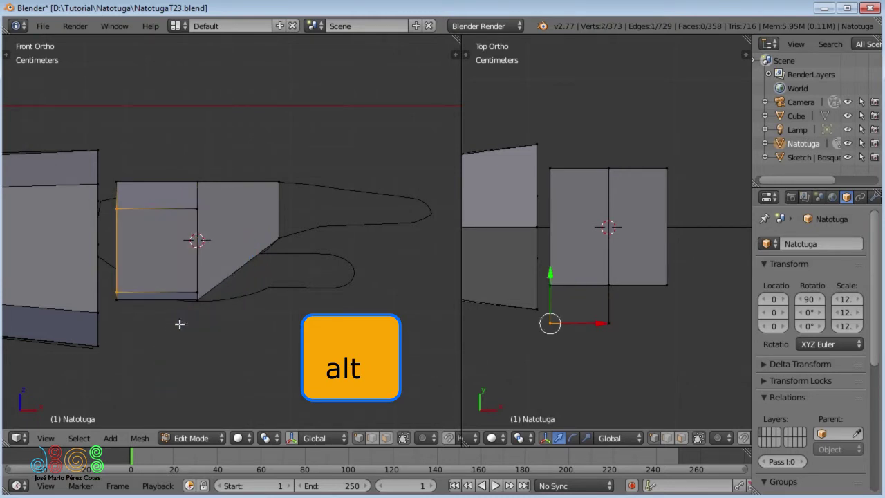
key(g)
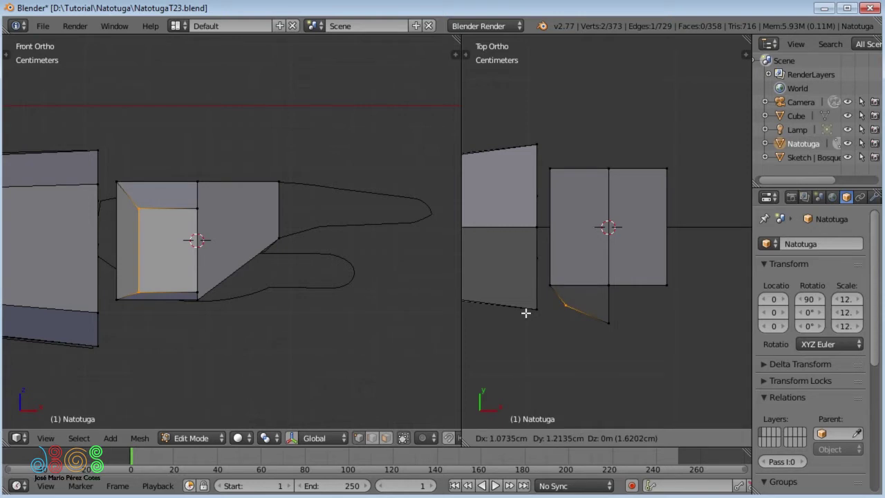
click(525, 313)
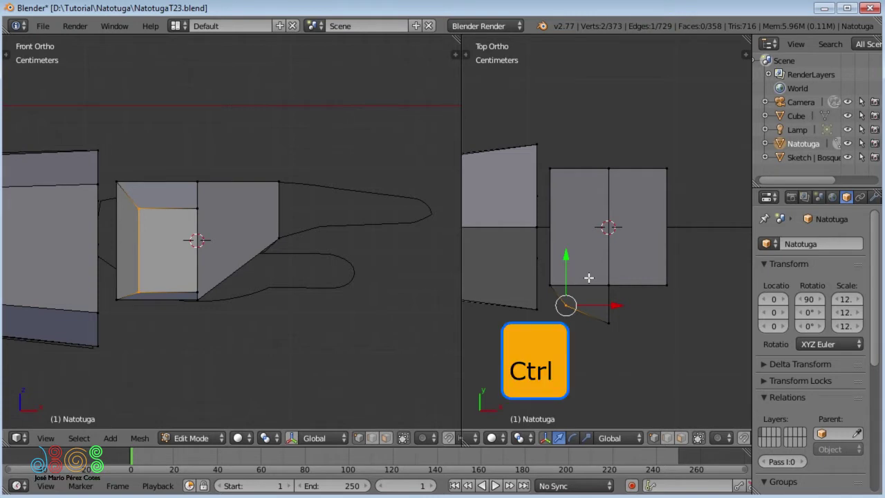
Add a vertical edge loop to the section and straighten it by scaling X to 0.
key(ctrl+r)
click(588, 277)
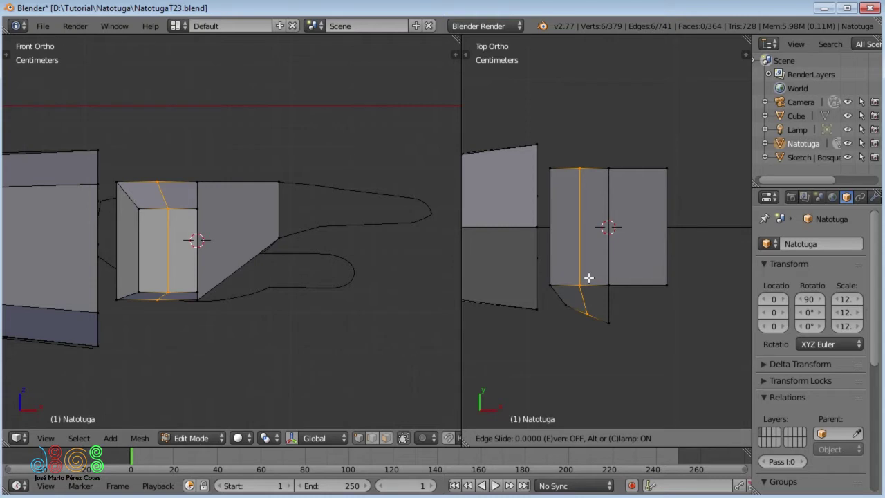
key(s)
key(x)
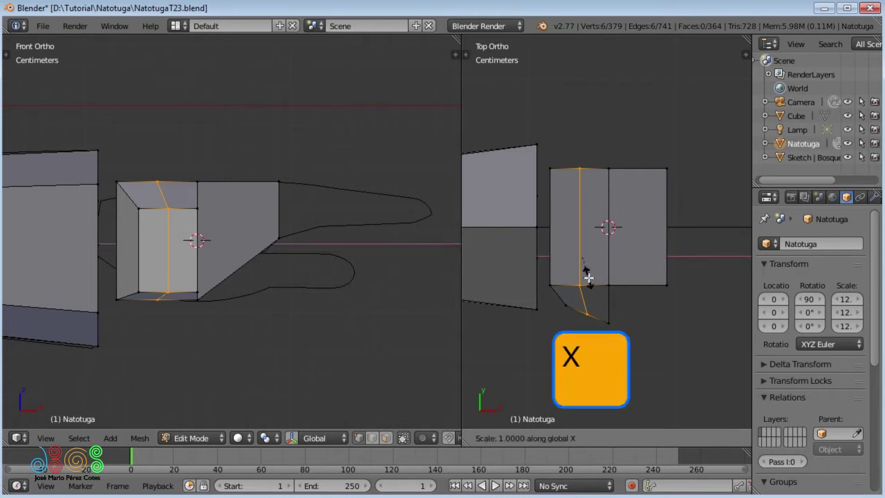
key(0)
click(588, 277)
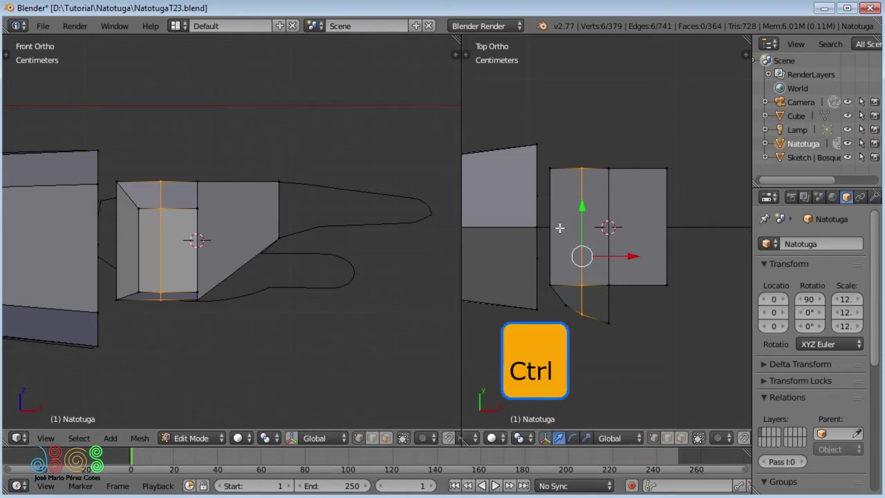
Add a centred horizontal edge loop and switch the front view to wireframe.
key(ctrl+r)
click(557, 227)
right_click(557, 227)
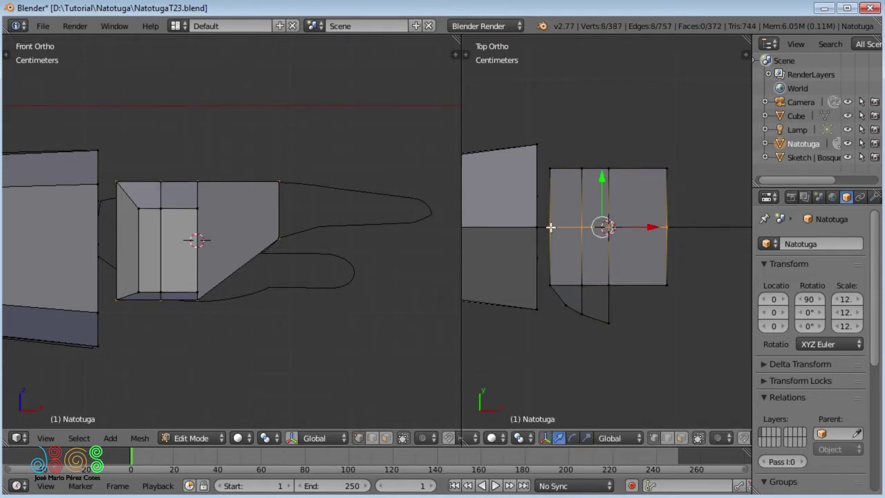
key(z)
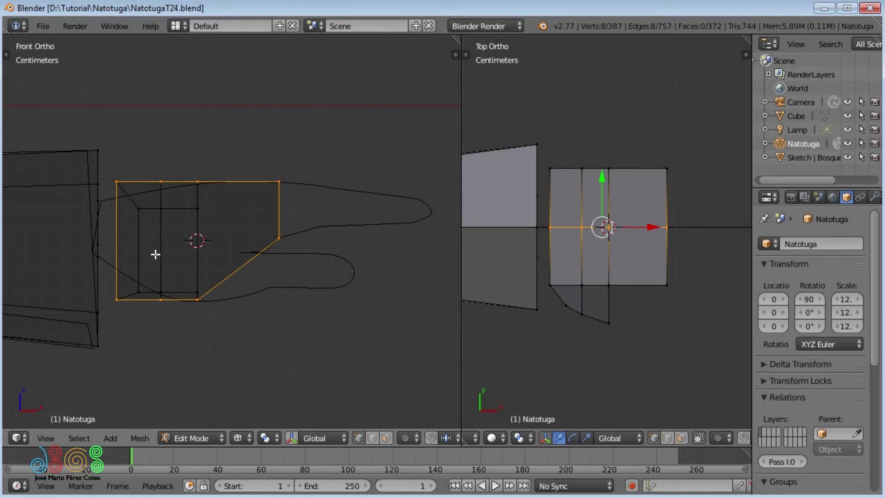
Select the slanted left face, shrink it vertically and raise it along Z.
key(a)
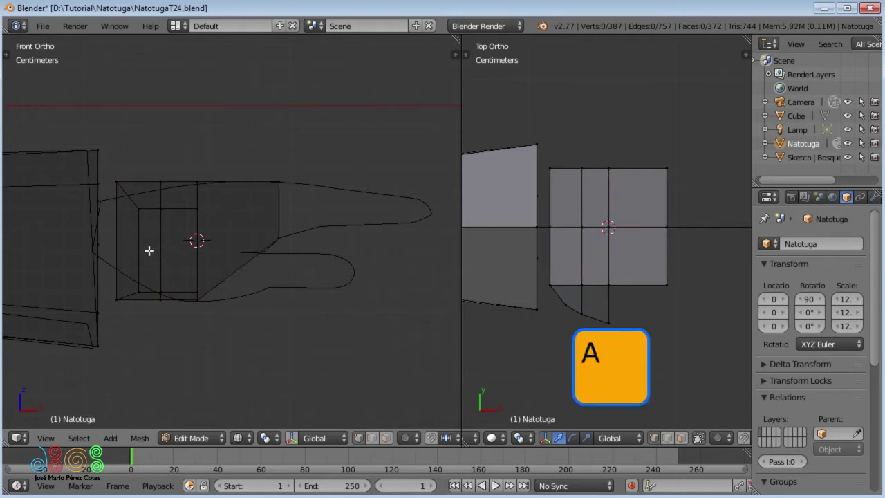
key(b)
drag(107, 161, 143, 341)
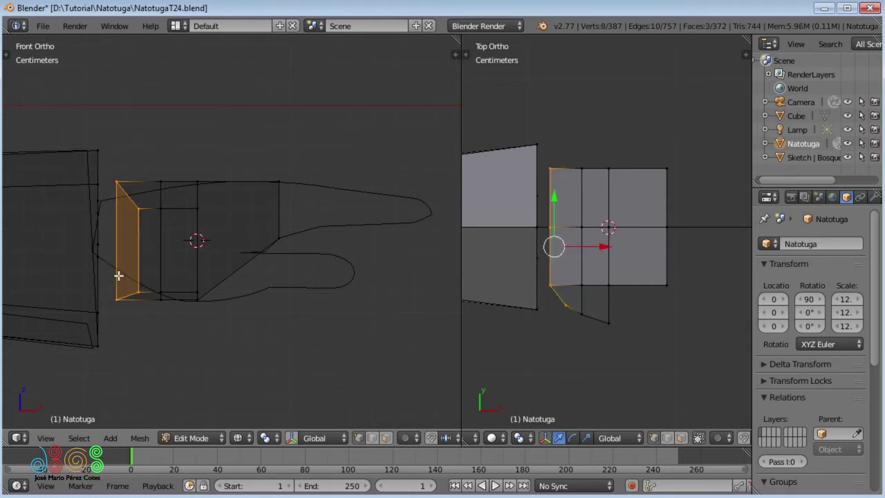
key(s)
key(z)
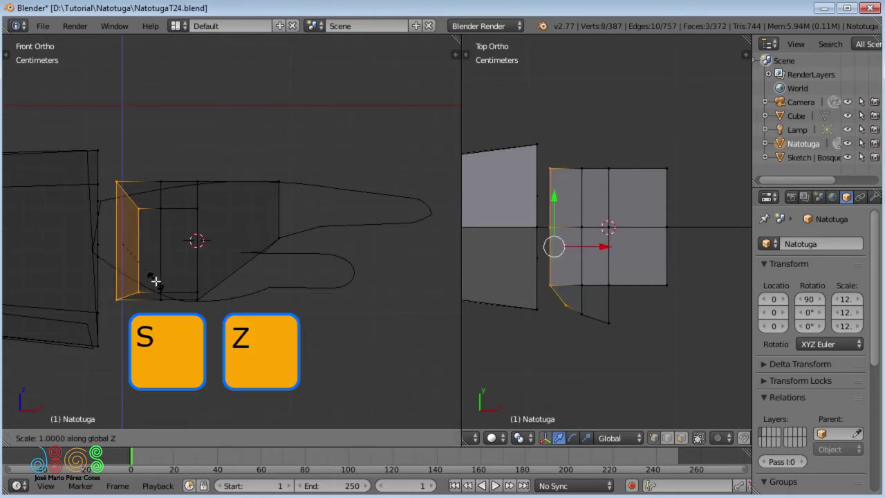
click(144, 262)
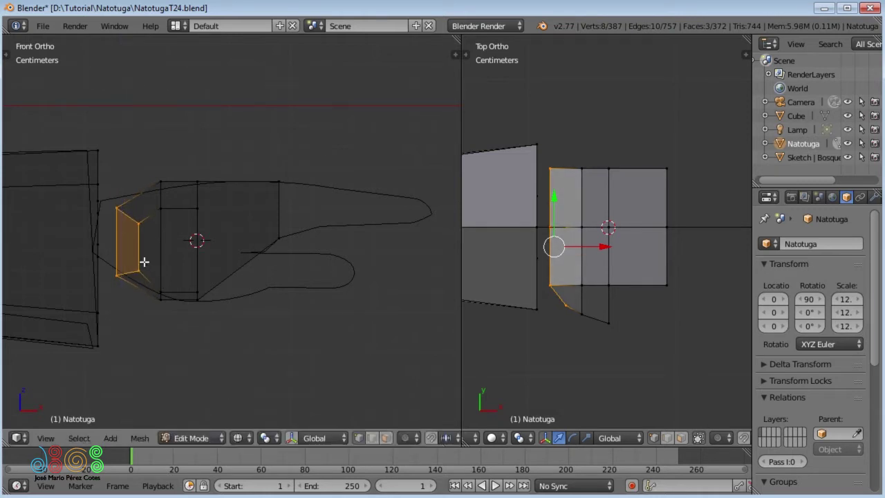
key(g)
key(z)
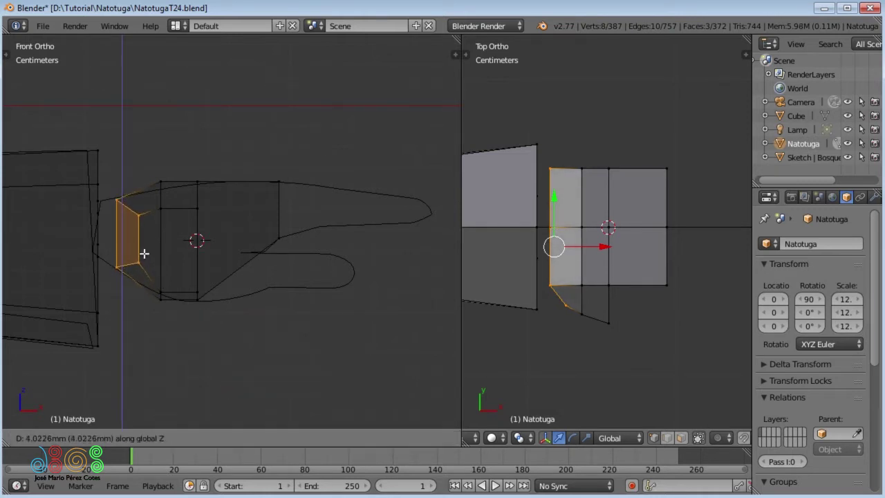
click(144, 254)
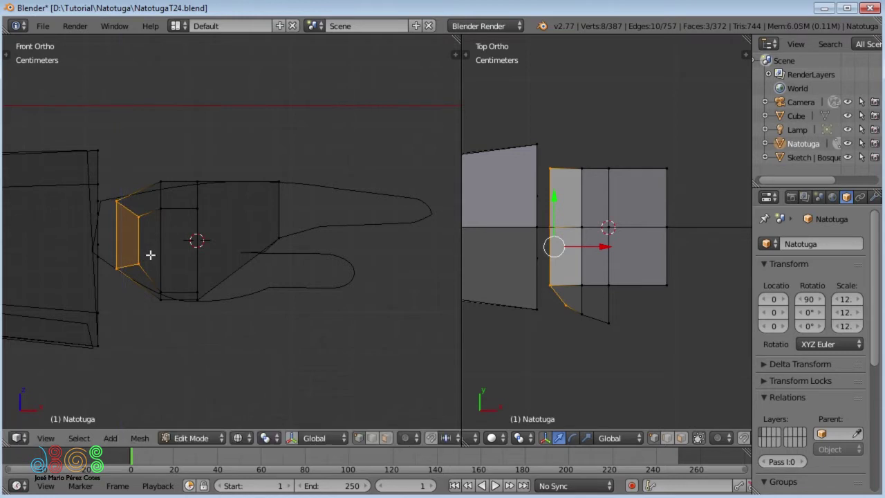
Nudge the left face toward the palm and scale it 1.1545 along Z.
key(g)
click(158, 257)
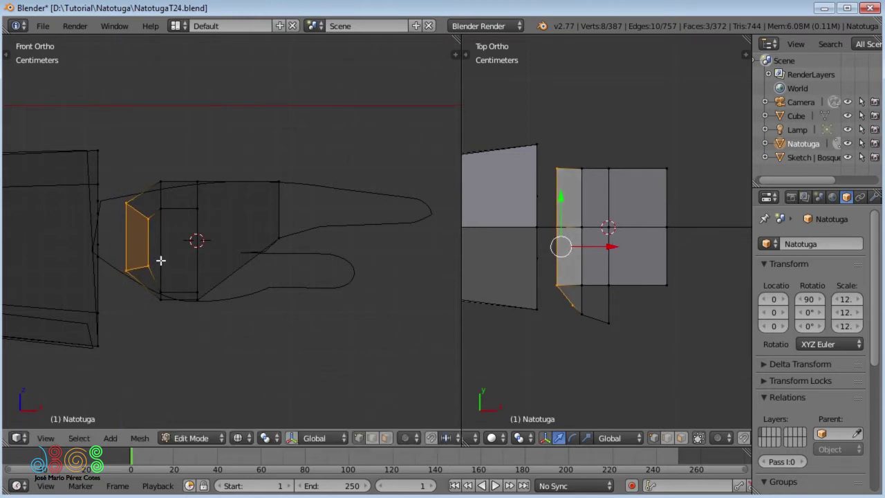
key(s)
key(z)
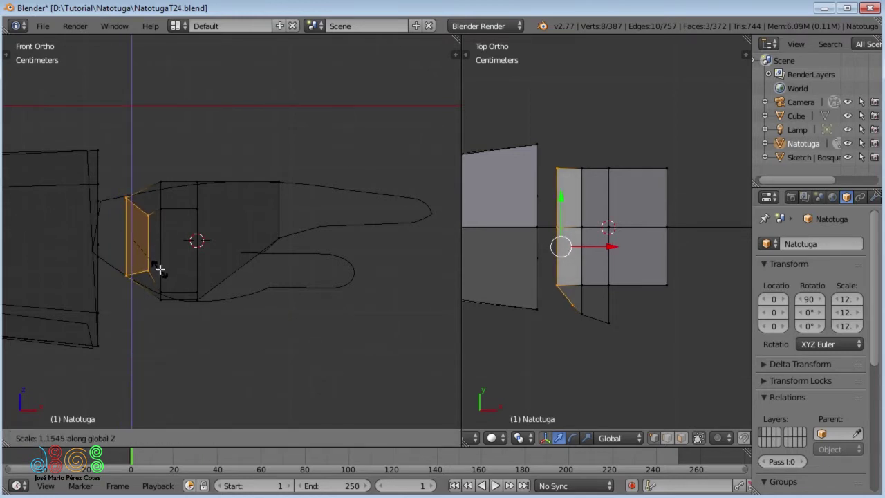
click(160, 269)
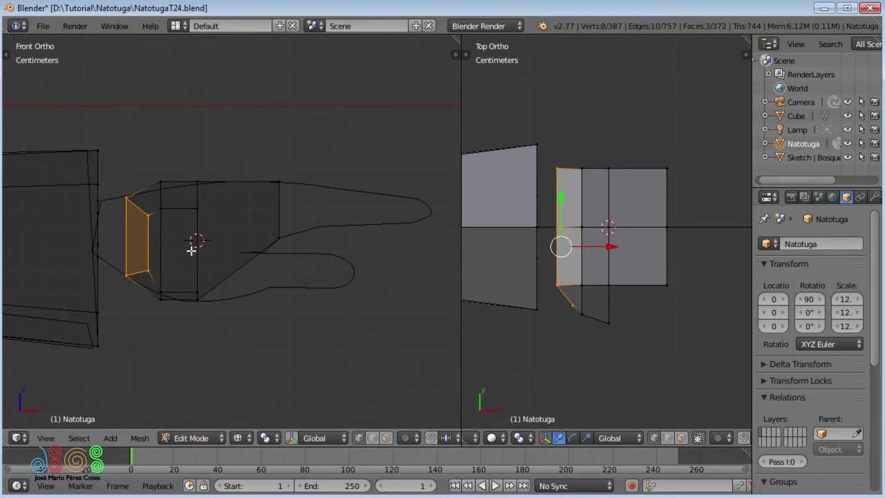
key(a)
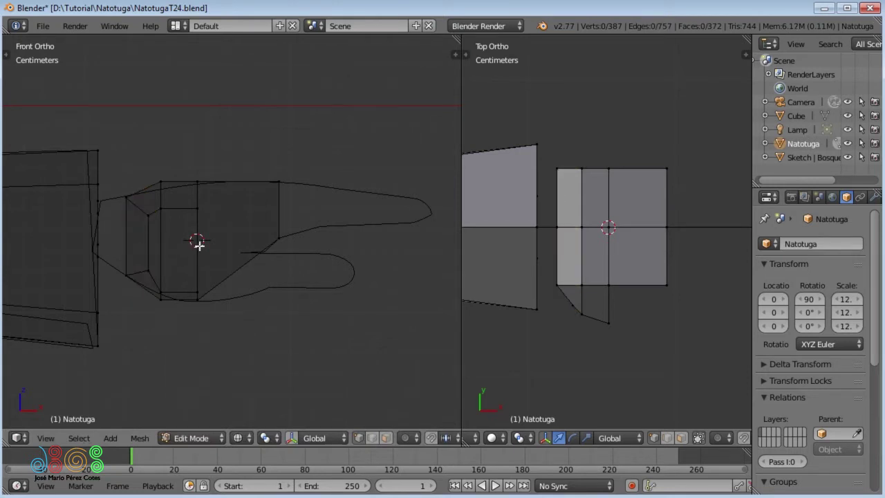
Move the middle column of palm faces along X to position the new loop.
key(b)
drag(258, 144, 159, 340)
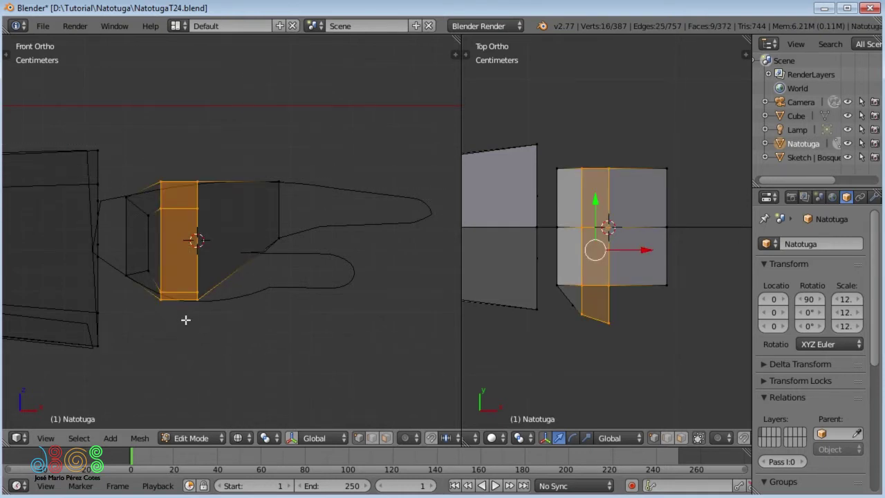
key(g)
key(x)
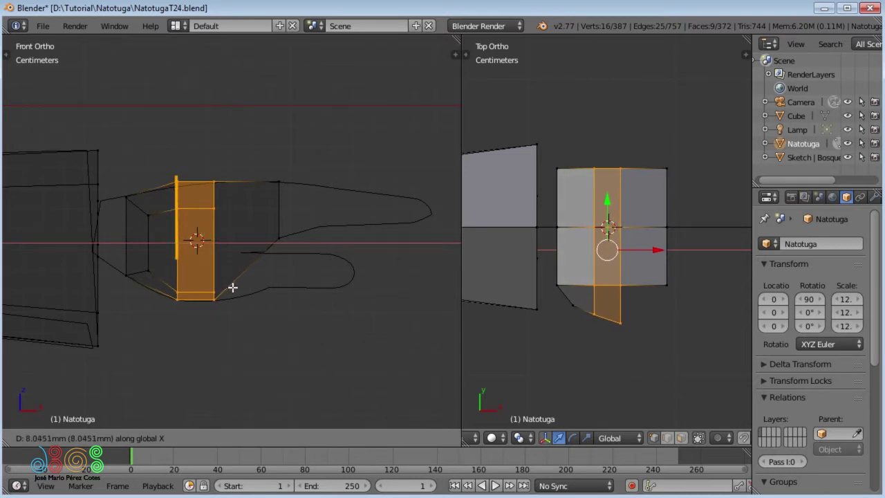
click(231, 287)
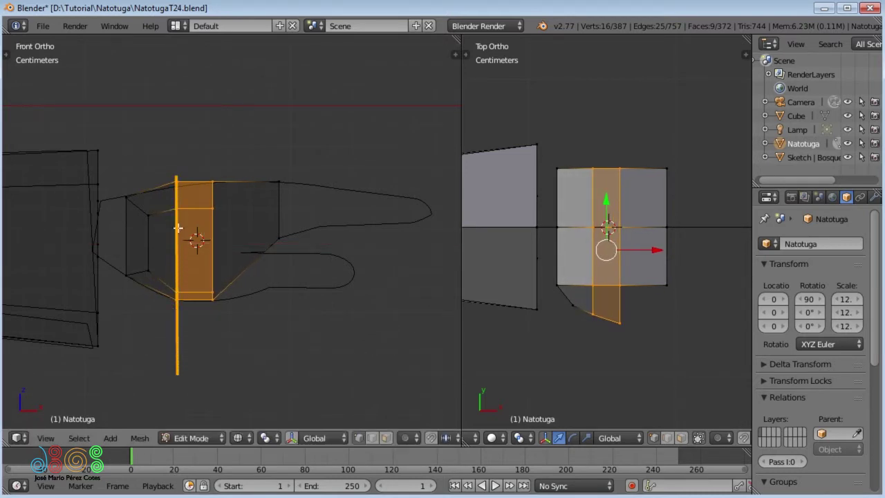
Lower the loop's top vertices about 3.02 mm along Z to follow the outline.
key(a)
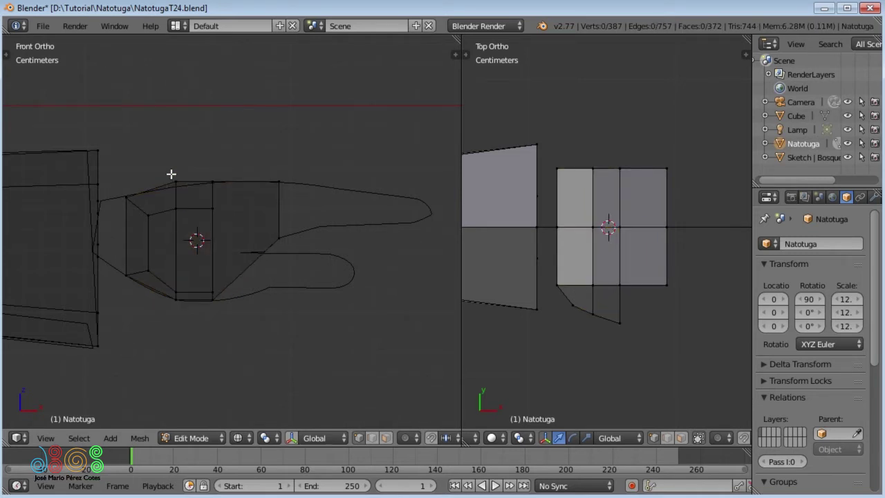
key(b)
drag(165, 169, 181, 202)
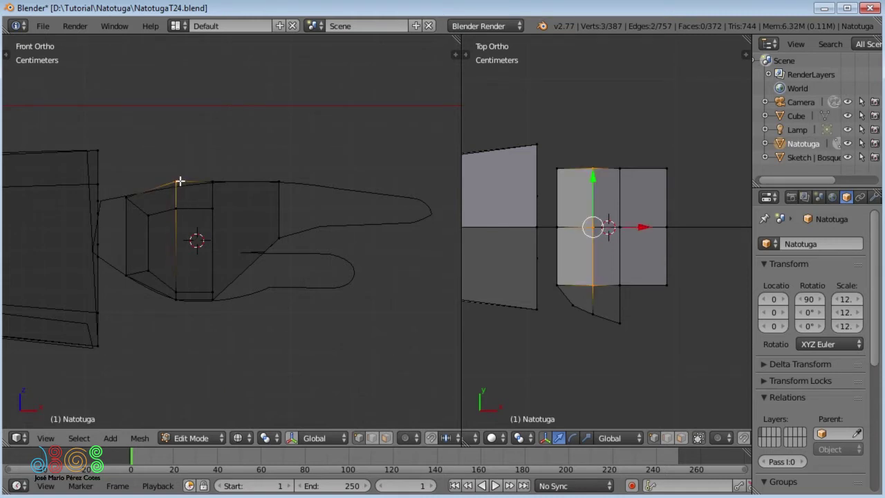
key(g)
key(z)
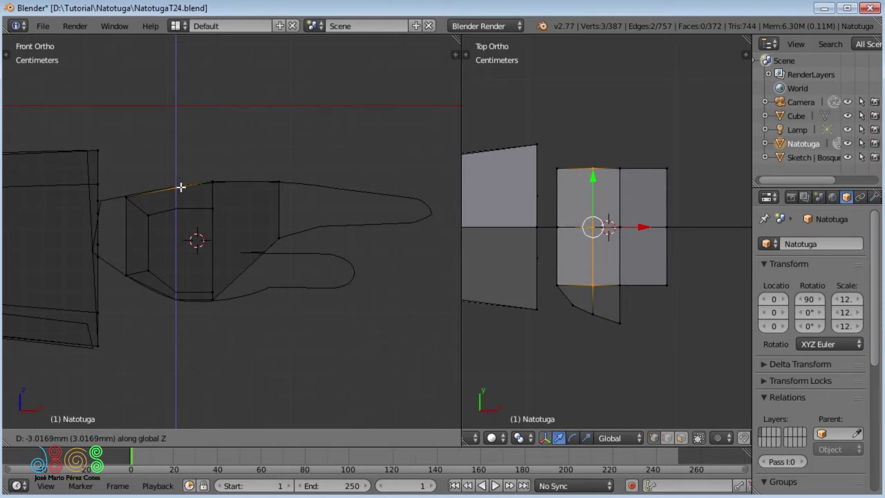
click(179, 186)
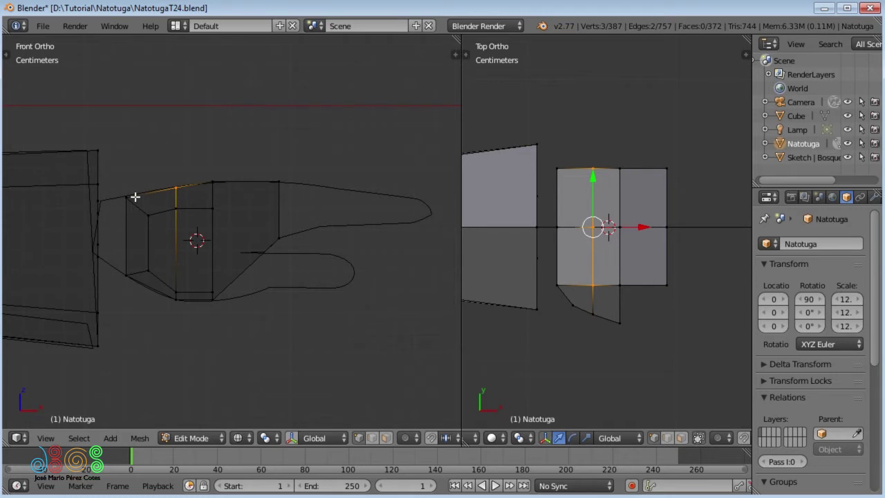
Hide the Sketch object in the Outliner and zoom in on the palm mesh.
right_click(134, 196)
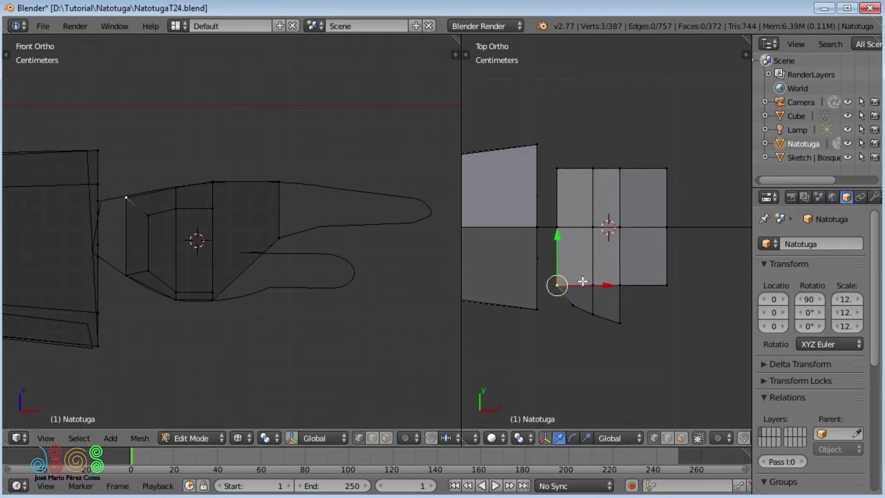
middle_drag(581, 281, 604, 200)
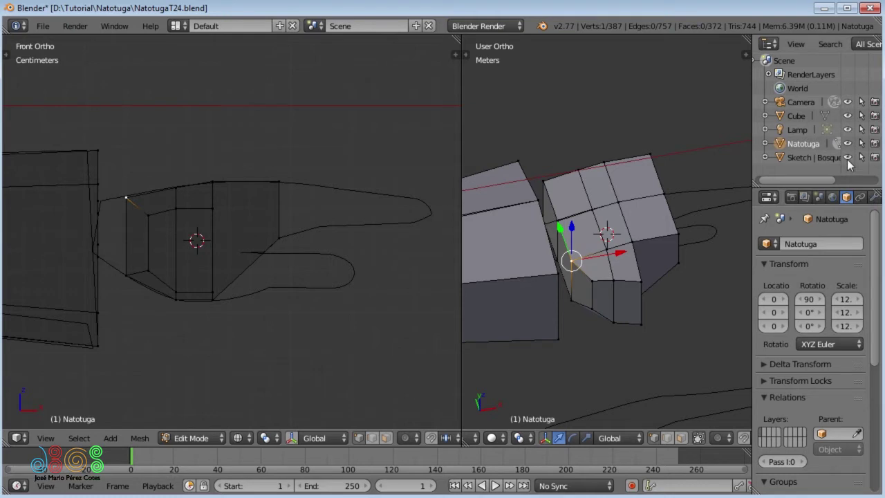
click(848, 157)
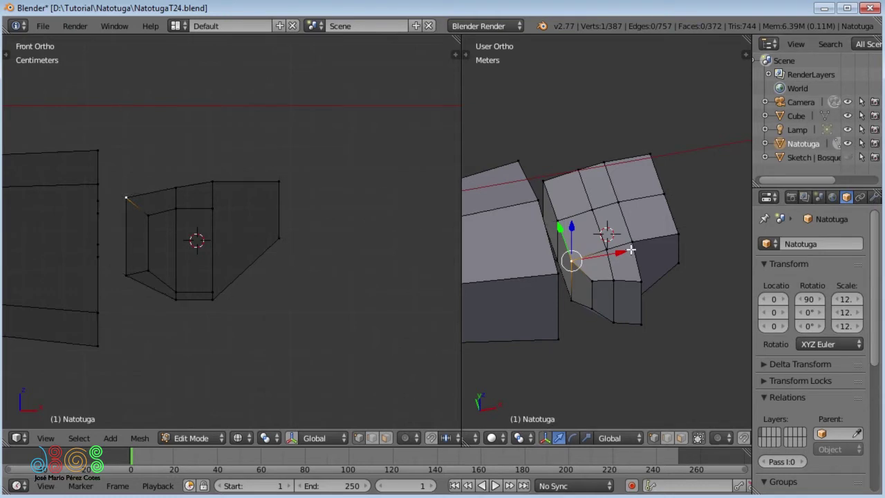
scroll(630, 250, up, 2)
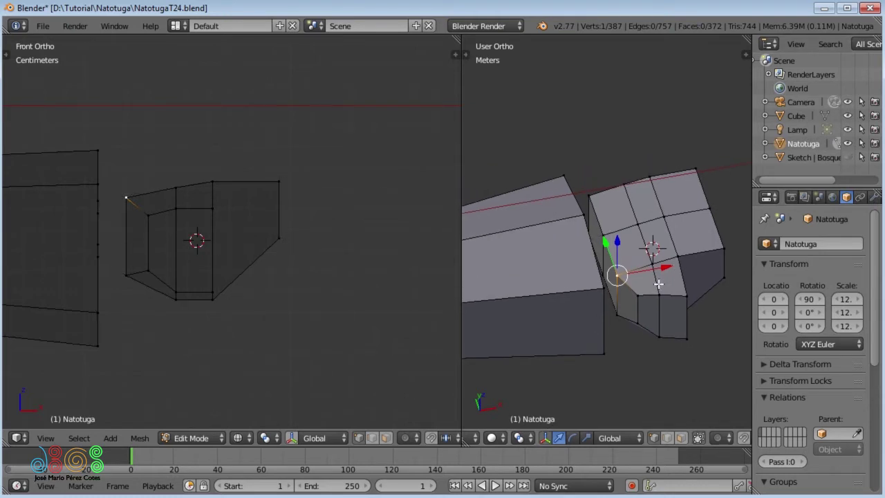
scroll(629, 253, up, 3)
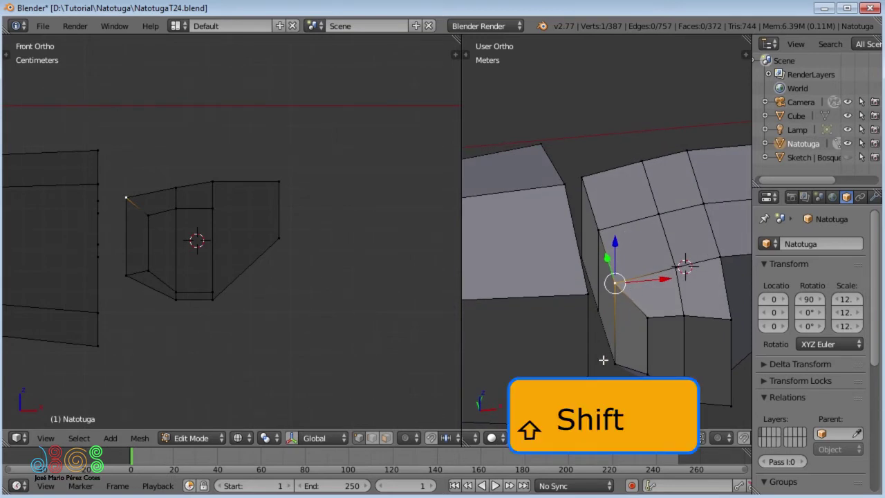
Select the hand's wrist-end vertices and the arm's end, then bridge the two edge loops with faces.
shift+right_click(612, 365)
shift+right_click(599, 317)
shift+right_click(602, 229)
shift+right_click(587, 177)
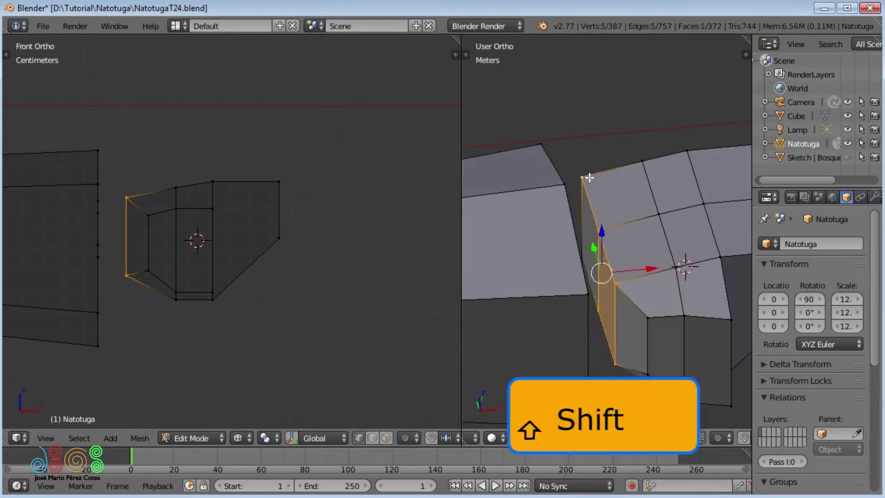
middle_drag(602, 201, 592, 247)
shift+right_click(591, 247)
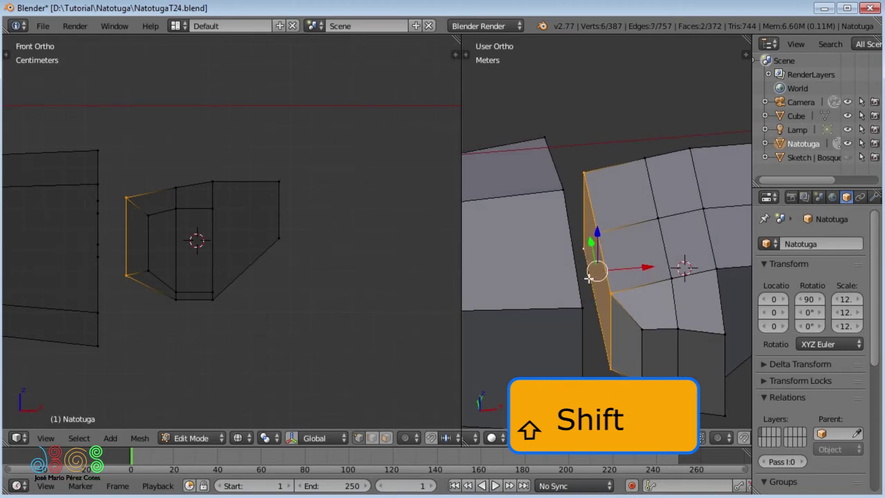
middle_drag(623, 273, 584, 285)
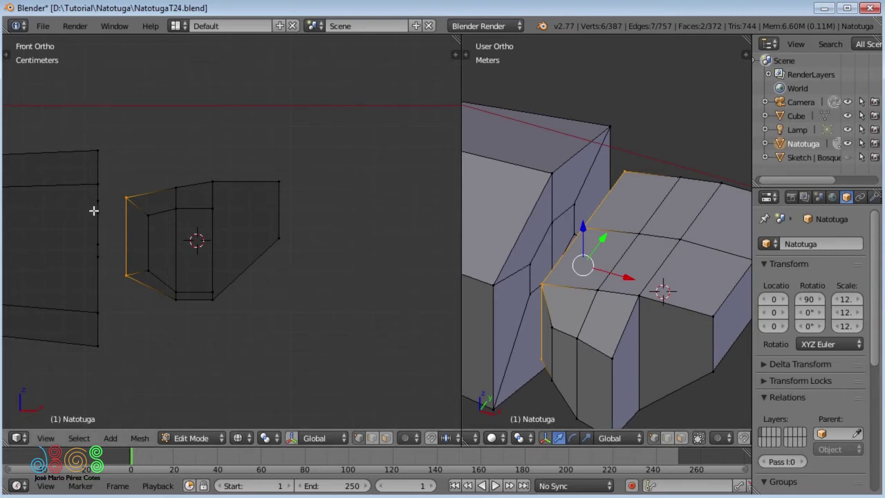
key(b)
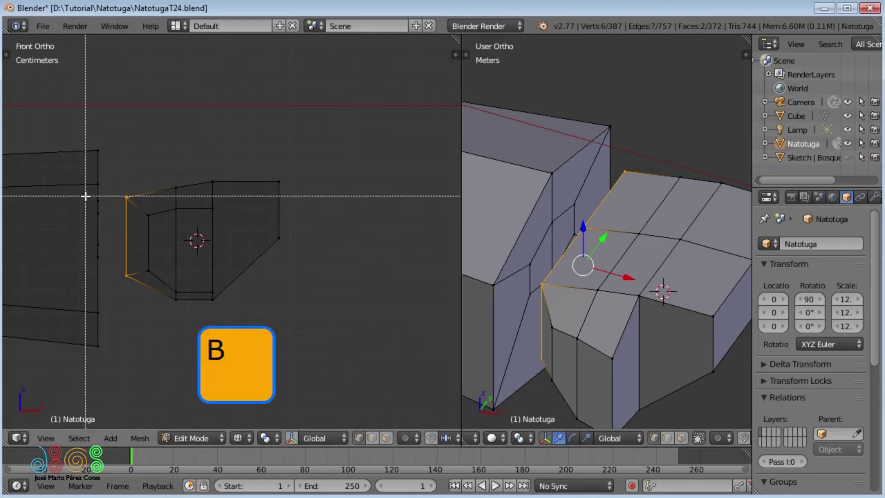
drag(82, 191, 139, 291)
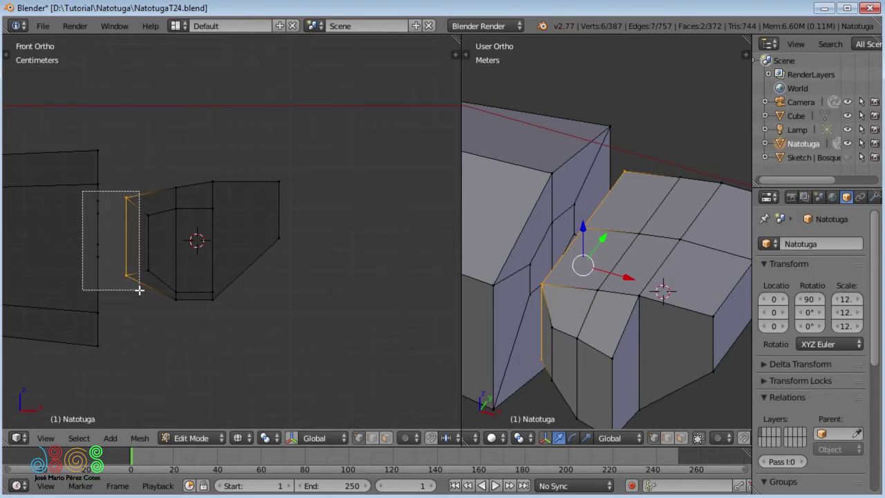
drag(139, 290, 135, 290)
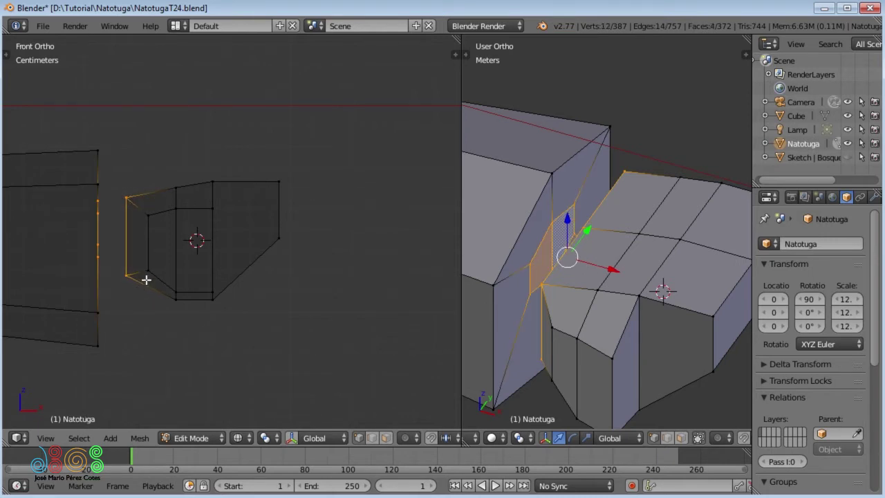
key(w)
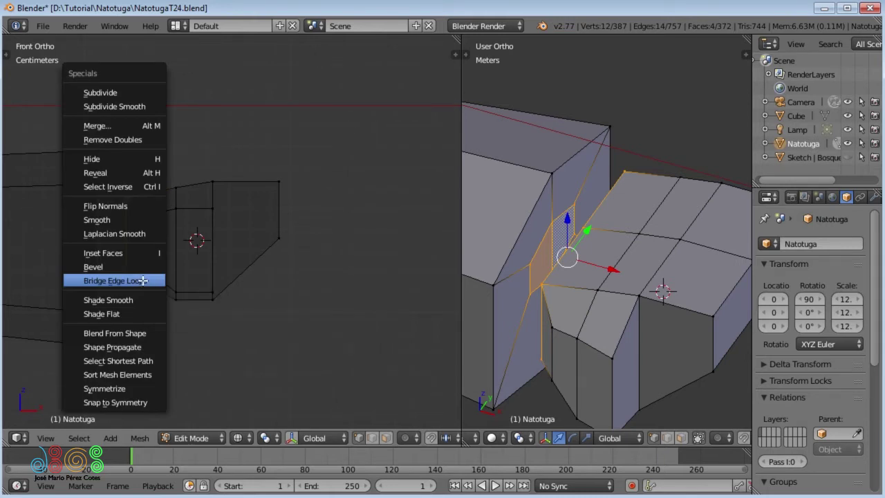
click(142, 280)
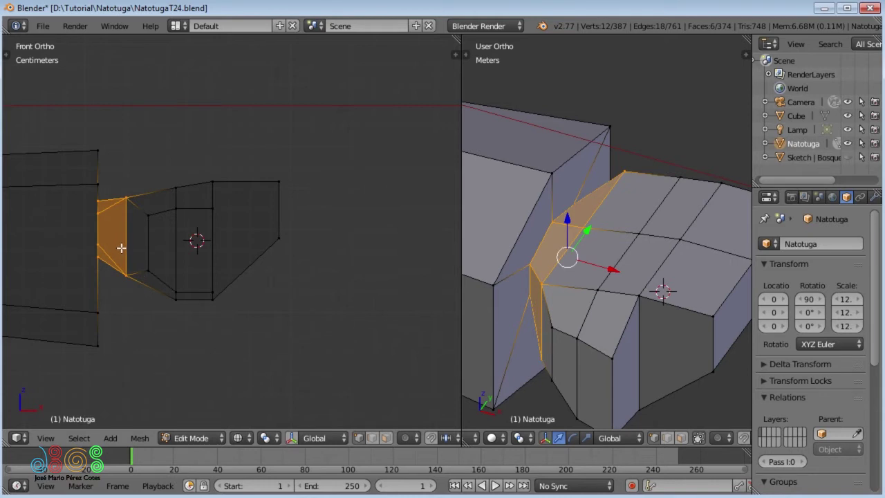
Box-select the vertices of the new wrist edge and stretch them vertically along Z.
mouse_move(575, 292)
middle_down()
mouse_move(613, 229)
mouse_move(606, 256)
middle_up()
key(a)
key(b)
drag(71, 209, 119, 256)
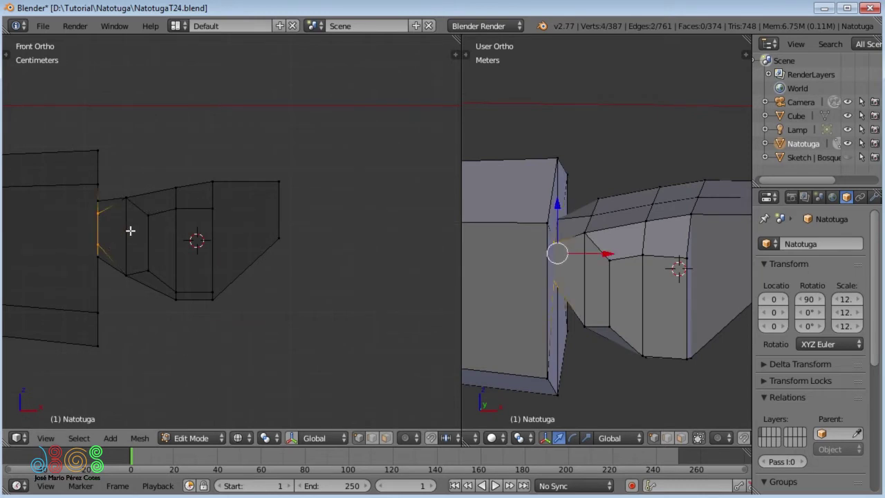
key(s)
key(z)
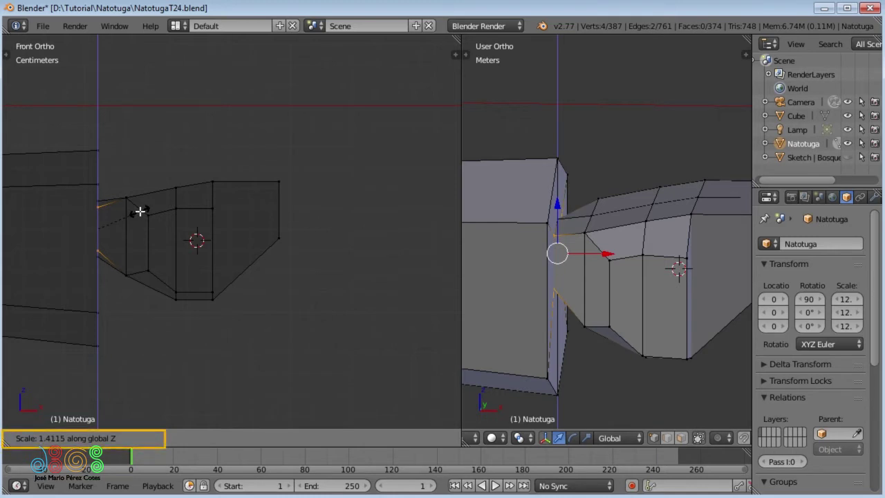
click(141, 211)
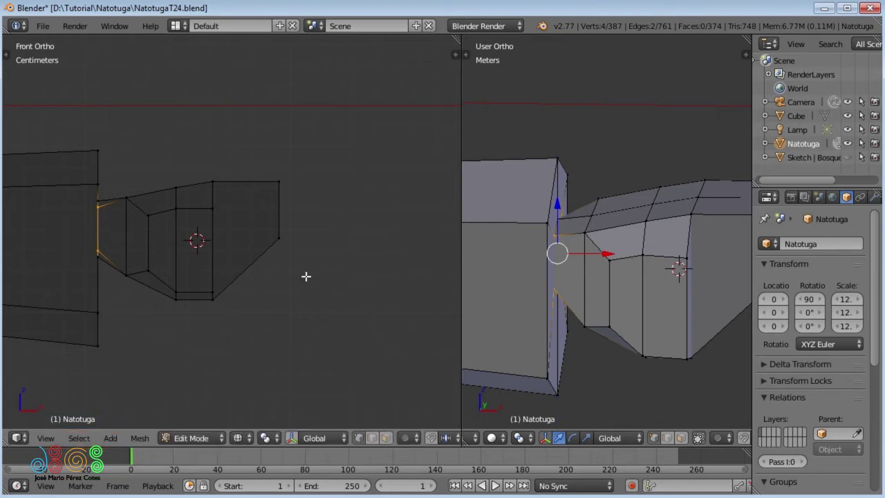
Select the neighbouring wrist loop's vertices and squash them slightly along Z.
shift+right_click(584, 320)
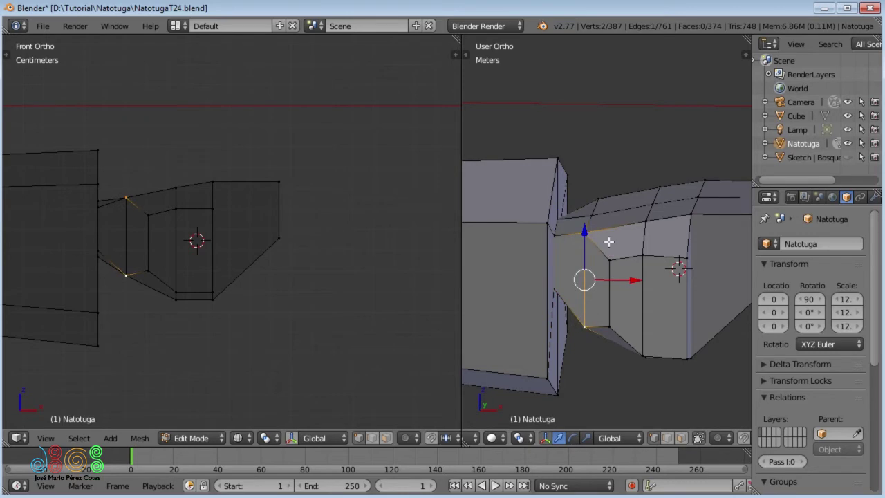
mouse_move(636, 235)
middle_down()
mouse_move(558, 261)
mouse_move(678, 258)
mouse_move(643, 251)
middle_up()
shift+right_click(642, 249)
shift+right_click(641, 322)
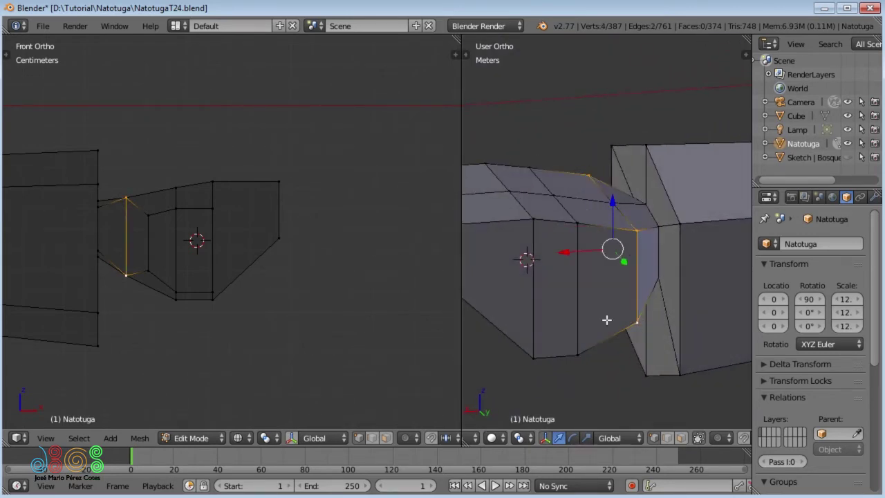
key(s)
key(z)
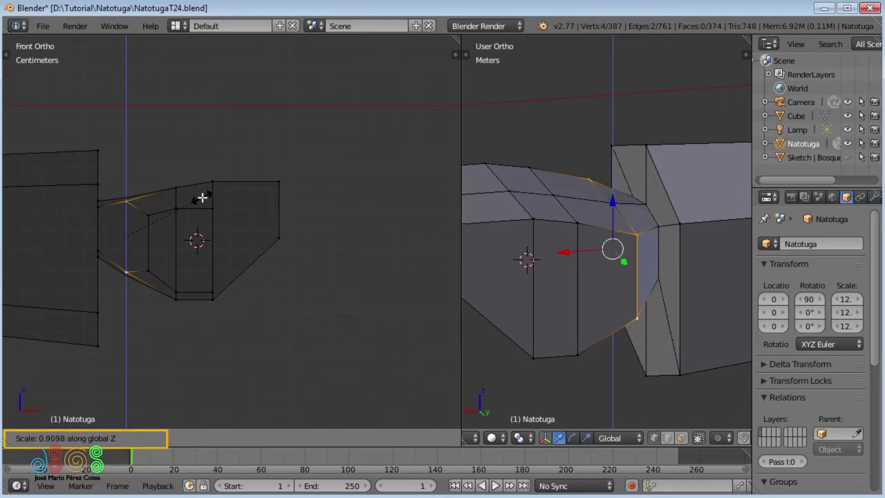
click(202, 198)
Deselect everything and select a vertex on the palm side.
mouse_move(484, 270)
middle_down()
mouse_move(561, 292)
mouse_move(634, 282)
middle_up()
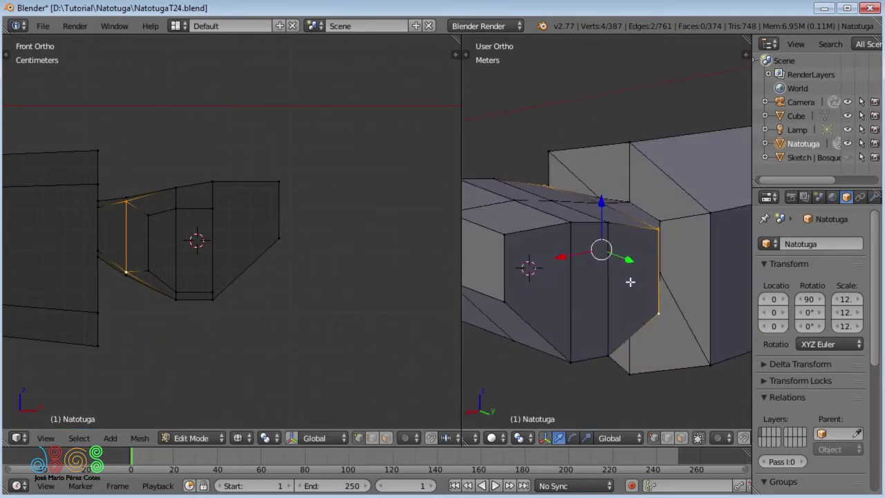
key(a)
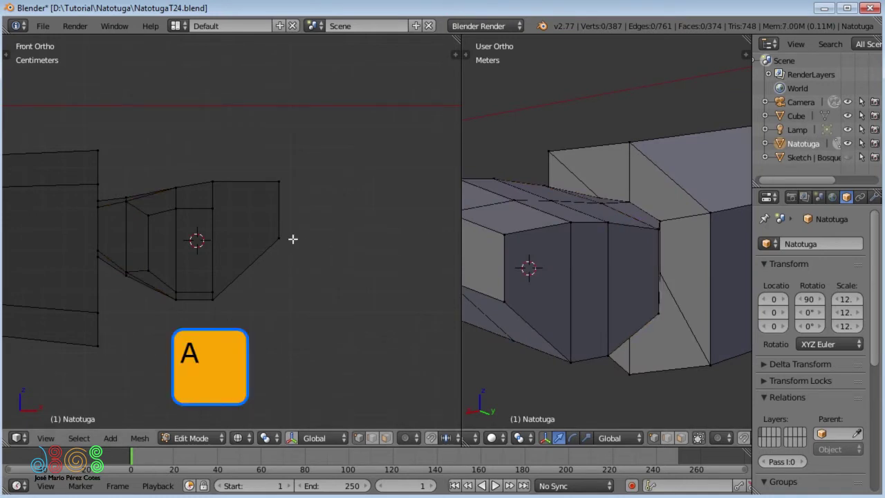
shift+middle_drag(284, 236, 291, 235)
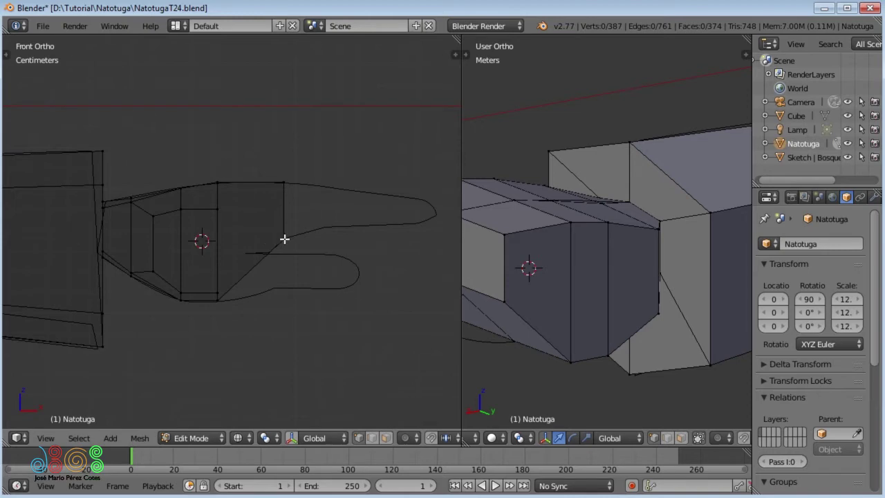
mouse_move(531, 250)
middle_down()
mouse_move(569, 251)
mouse_move(562, 265)
mouse_move(606, 268)
middle_up()
right_click(534, 292)
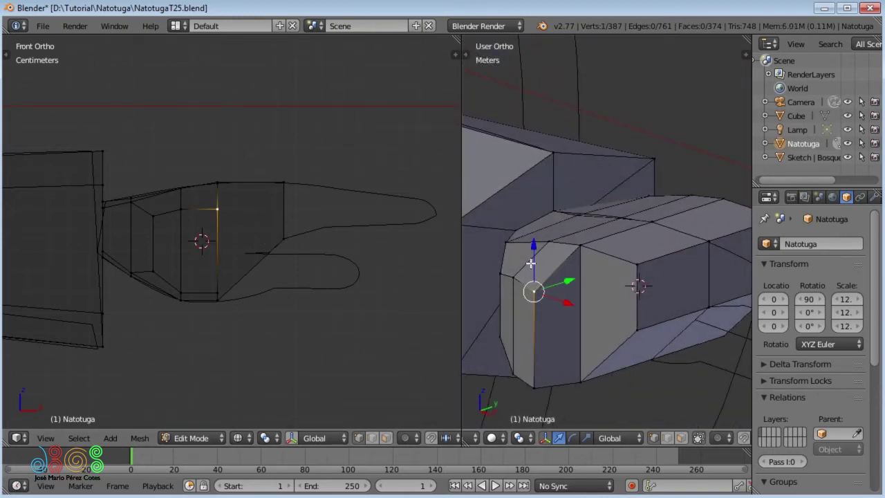
Lower the selected palm vertex about 4.6 mm along Z.
key(g)
key(z)
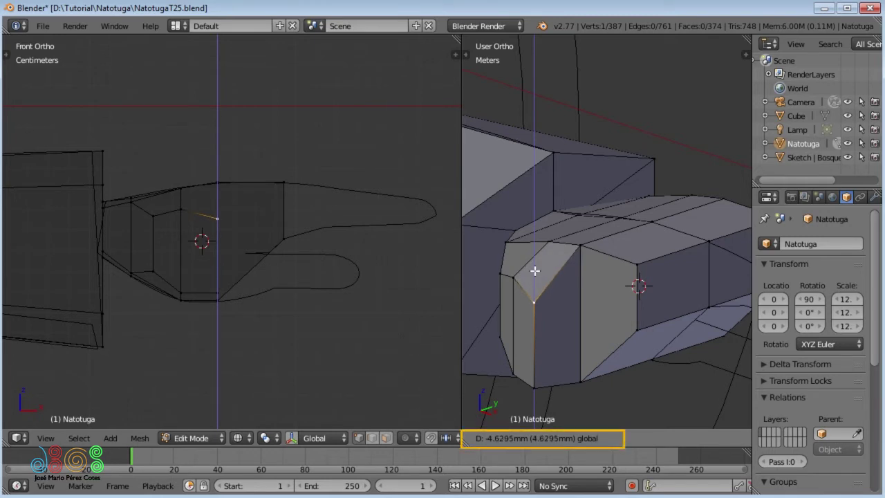
click(534, 270)
Raise the lower palm edge about 4 mm along Z, then deselect all and switch to top view.
right_click(533, 384)
shift+right_click(510, 373)
key(g)
key(z)
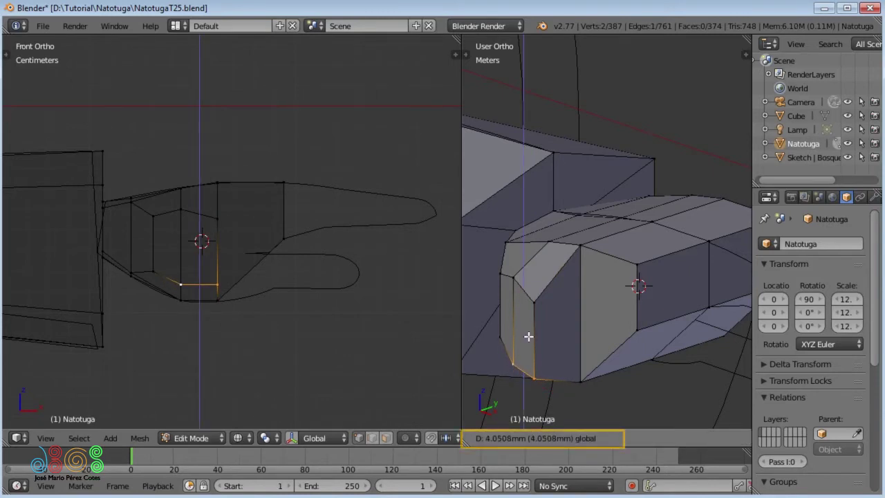
click(529, 337)
mouse_move(528, 337)
middle_down()
mouse_move(549, 296)
mouse_move(541, 307)
mouse_move(565, 301)
mouse_move(553, 275)
mouse_move(582, 223)
mouse_move(582, 349)
mouse_move(602, 369)
mouse_move(537, 345)
middle_up()
key(a)
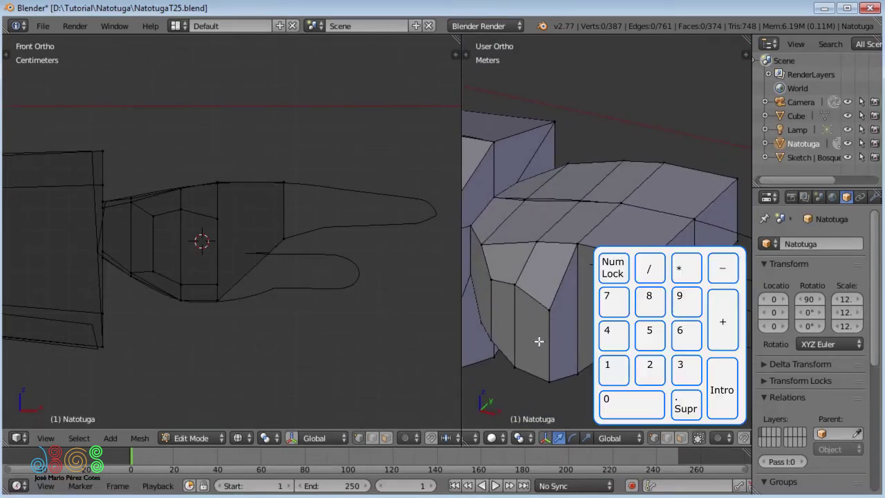
key(KP_7)
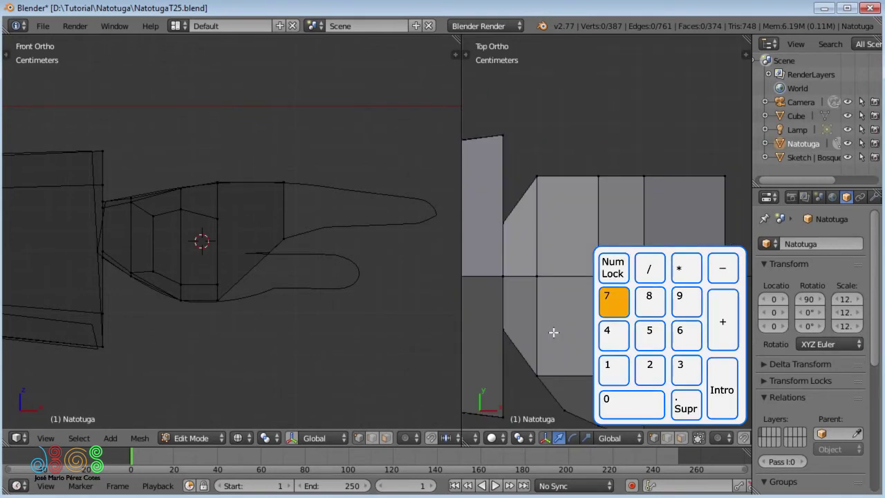
Place the 3D cursor at the index finger base using the front and top views.
key(alt+Home)
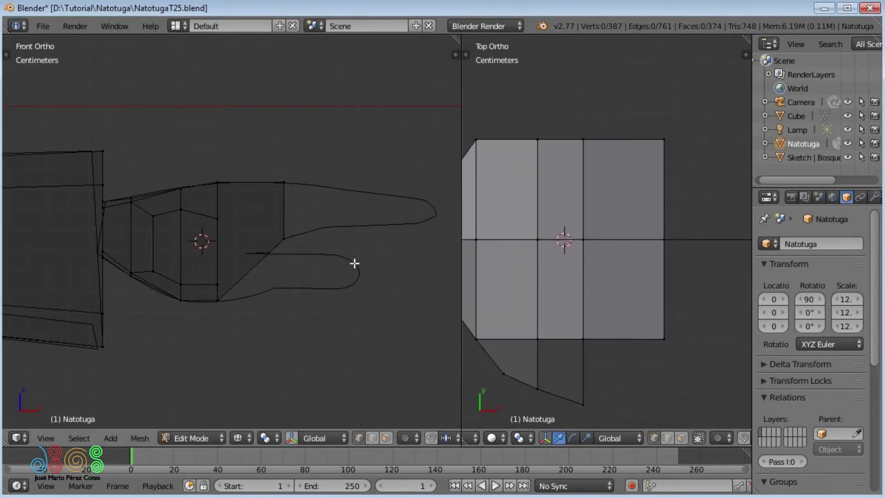
click(304, 212)
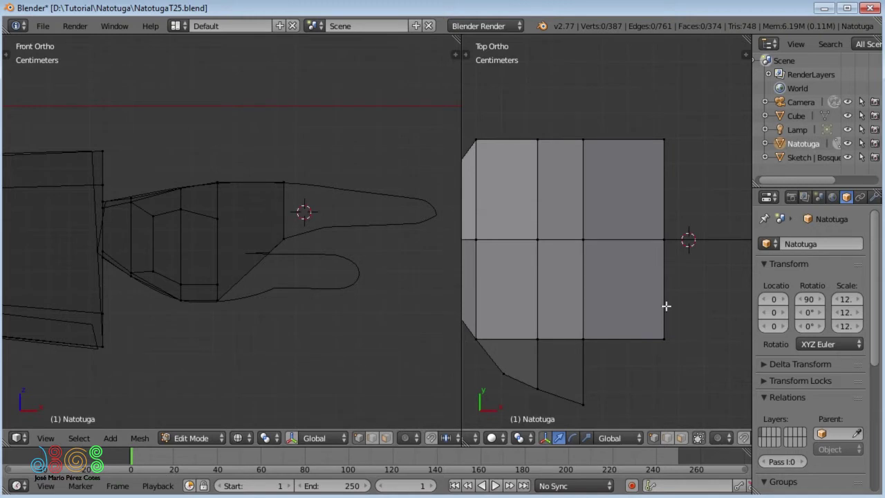
click(693, 316)
Add a cube at the cursor and set its Radius to 1cm.
key(shift+a)
click(351, 222)
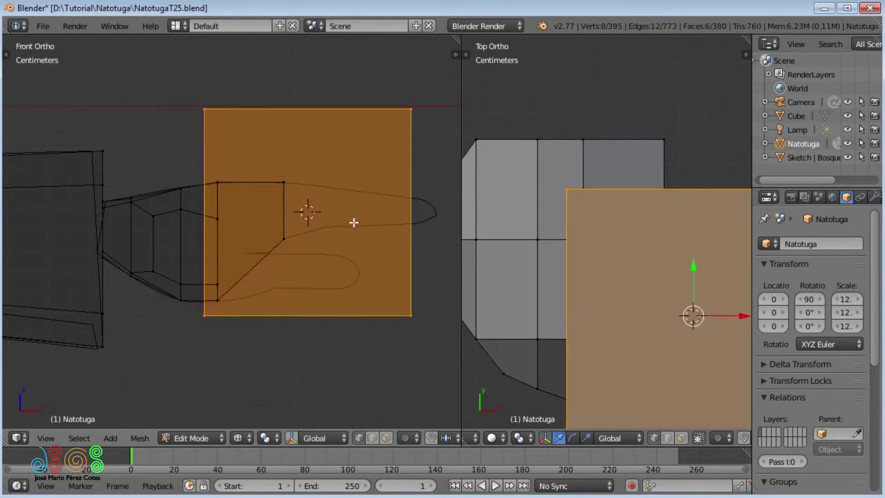
shift+middle_drag(353, 222, 332, 237)
key(F6)
click(449, 262)
click(446, 263)
key(Return)
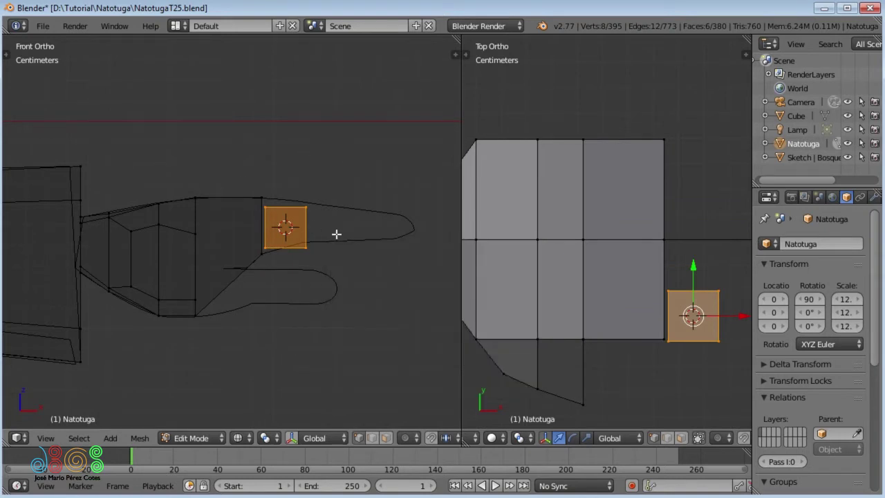
Move the cube about 1.64 cm along X onto the finger base and deselect its left edge in Edit Mode.
shift+middle_drag(336, 233, 276, 262)
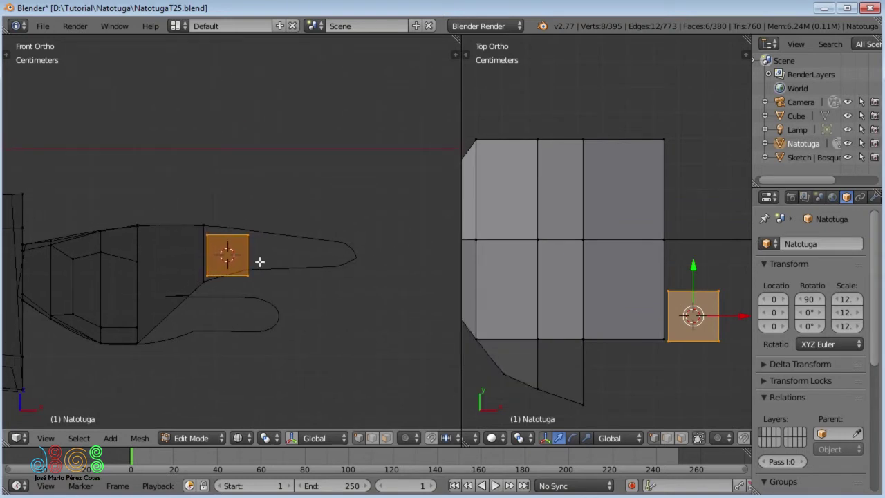
key(g)
click(293, 257)
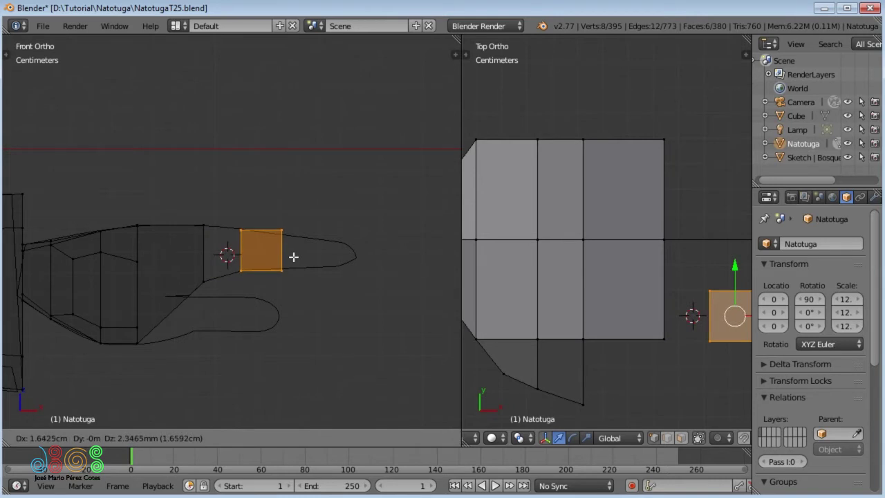
key(Tab)
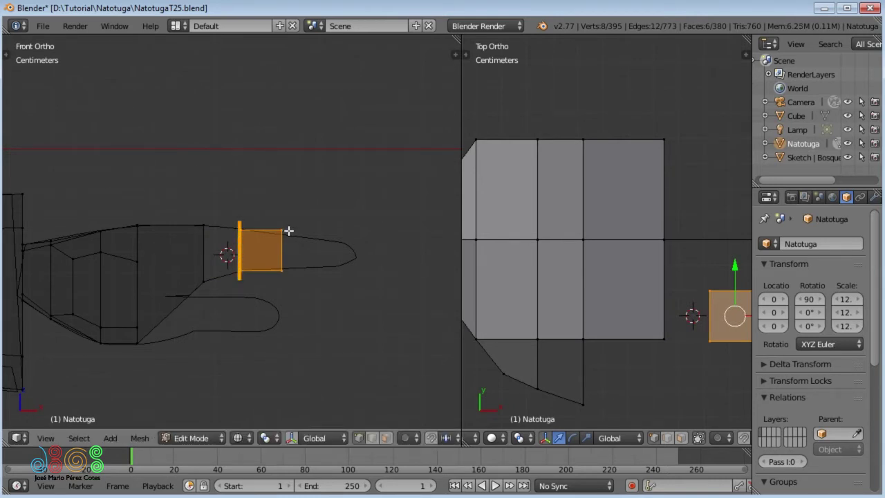
key(b)
alt+drag(224, 220, 252, 296)
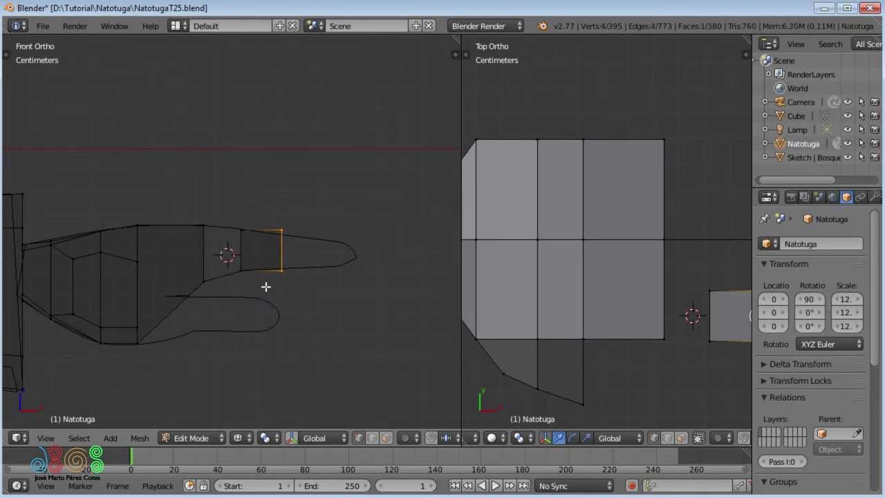
Extend the cube's right edge along X to the fingertip and scale it thinner along Z.
key(g)
key(x)
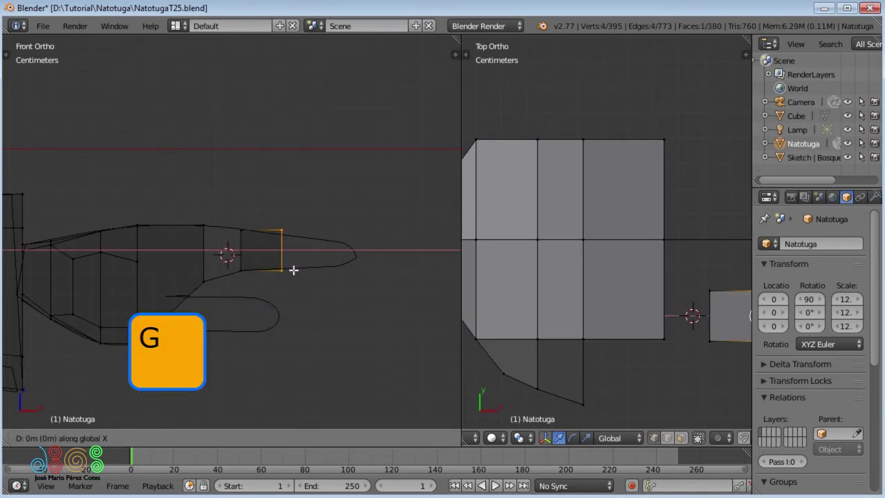
click(350, 270)
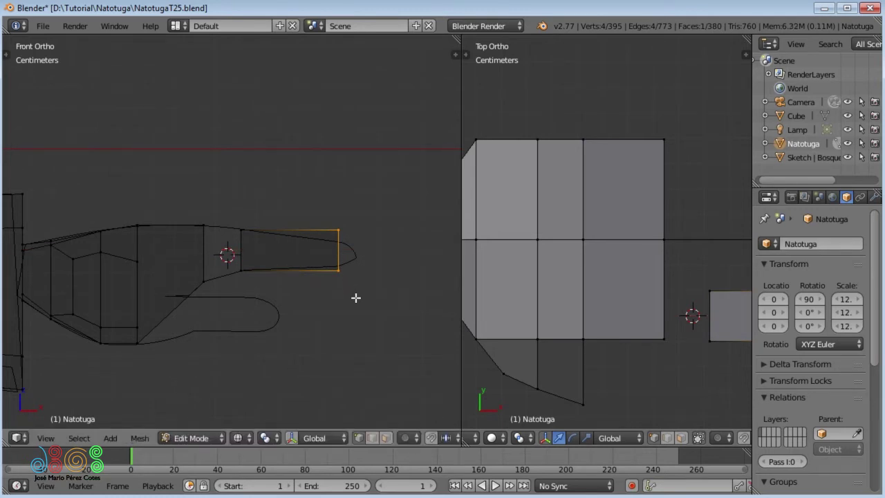
key(s)
key(z)
click(350, 288)
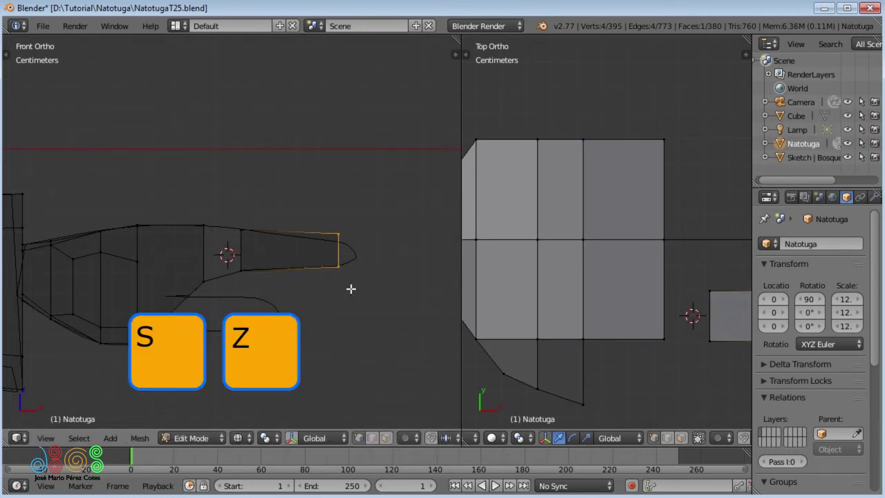
Shape the tip's top corner: lower it about 2 mm and push it outward onto the fingertip outline.
key(b)
alt+click(354, 258)
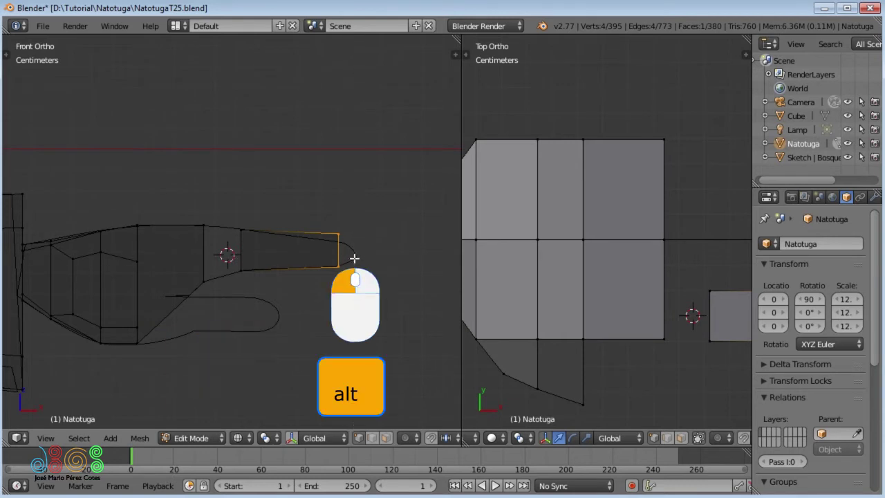
key(g)
key(z)
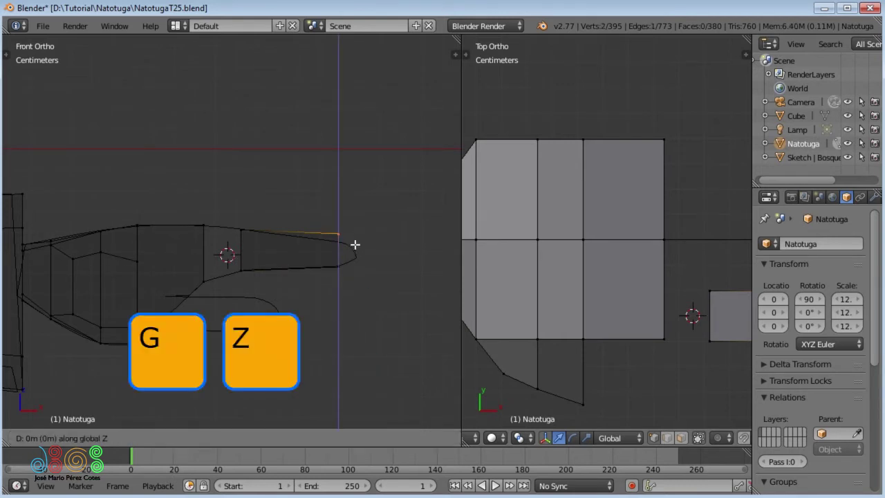
click(356, 253)
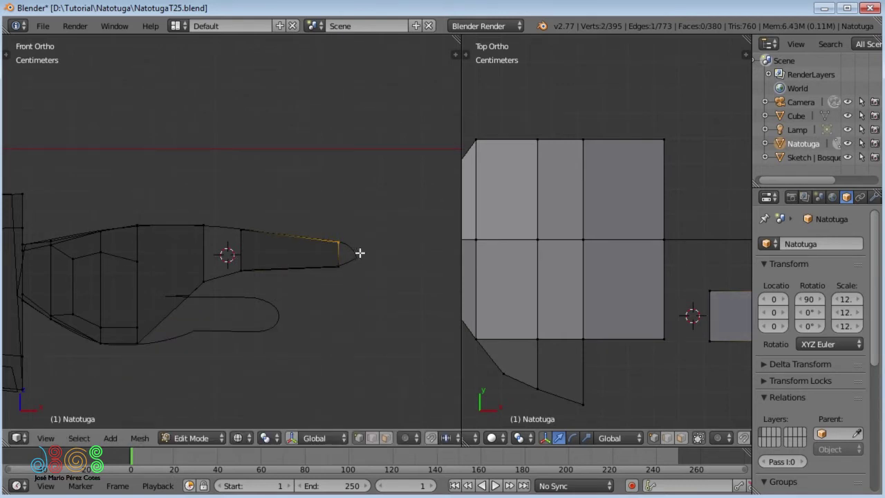
key(g)
key(x)
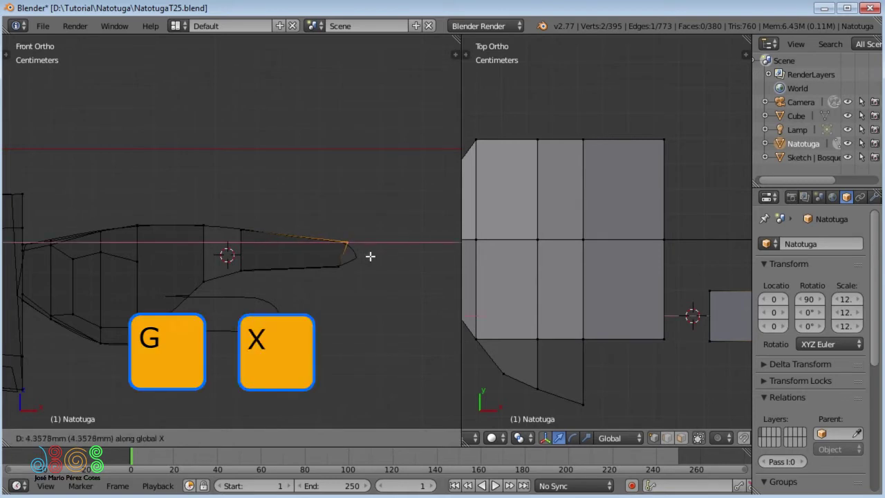
click(373, 256)
key(g)
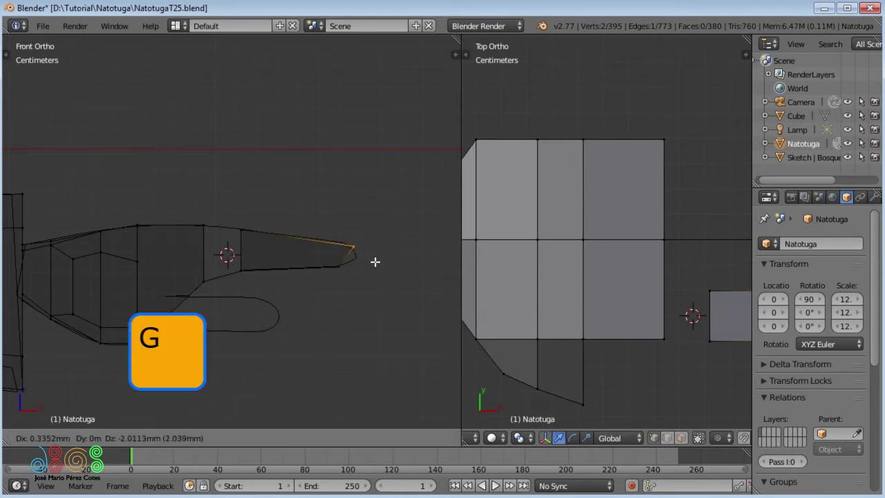
click(374, 260)
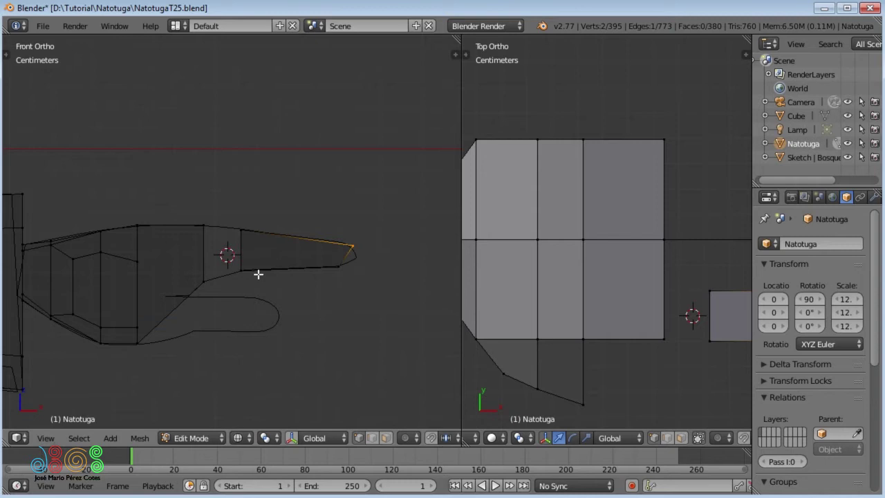
shift+middle_drag(665, 311, 526, 309)
scroll(573, 298, down, 1)
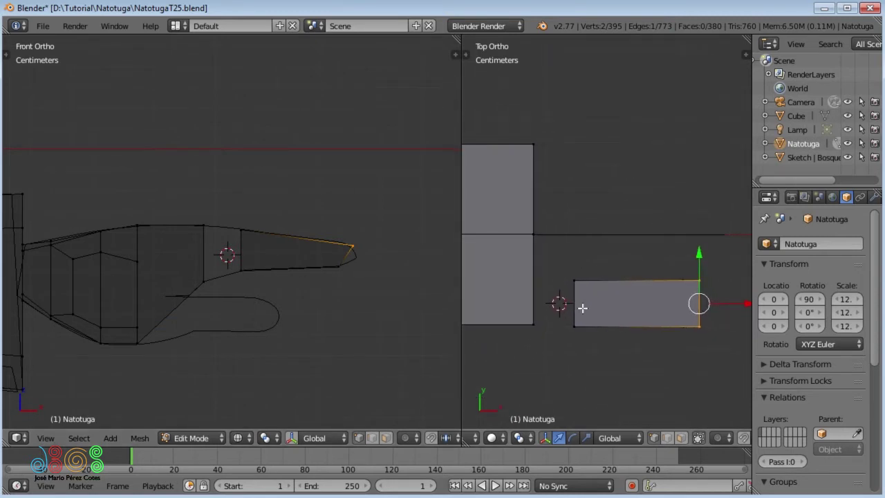
Select the whole finger block, scale it to about 0.66 along Y, and nudge it along Y.
key(l)
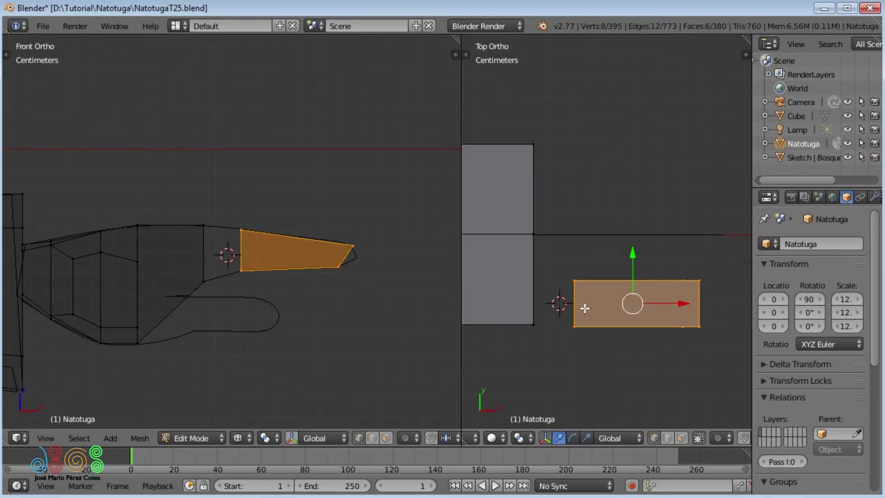
key(s)
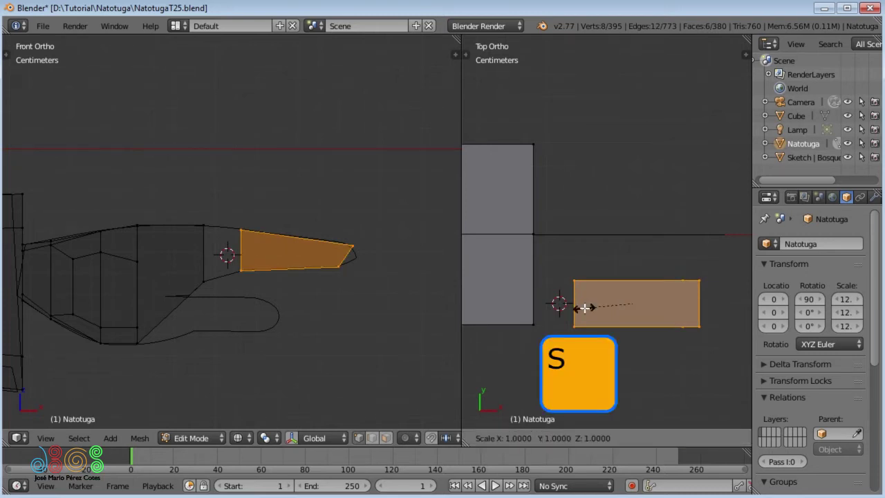
key(y)
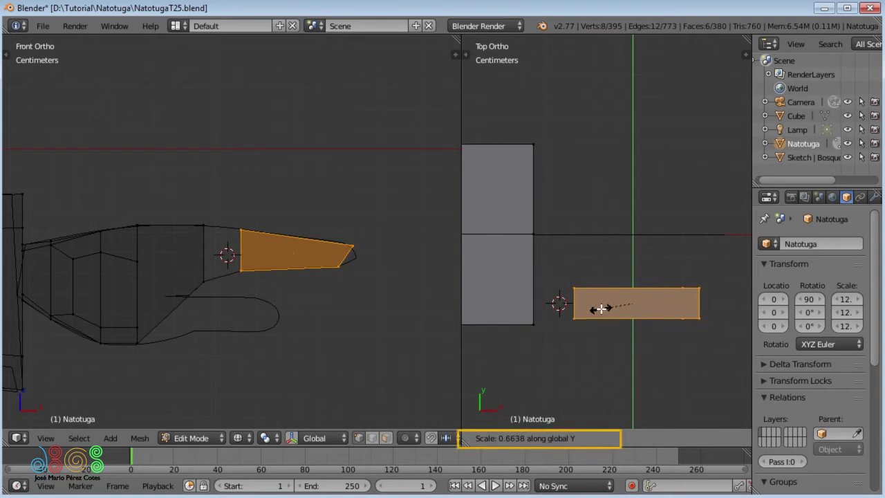
click(600, 309)
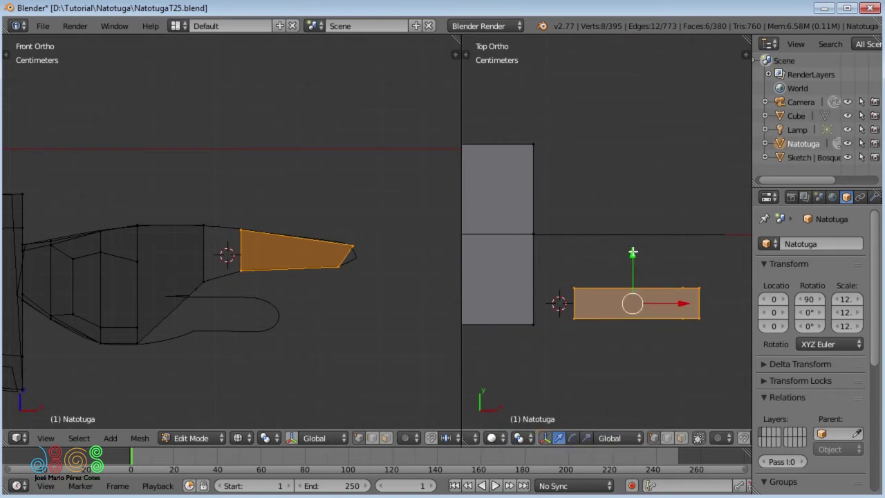
drag(632, 253, 632, 256)
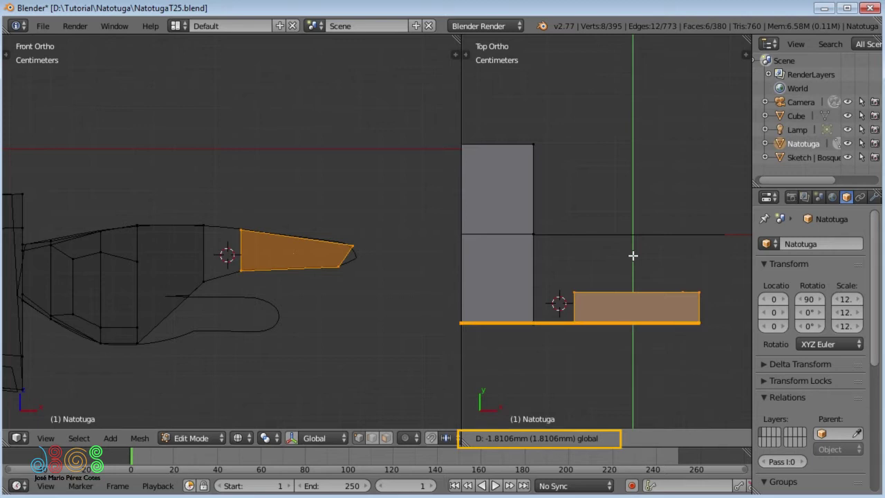
drag(633, 255, 632, 256)
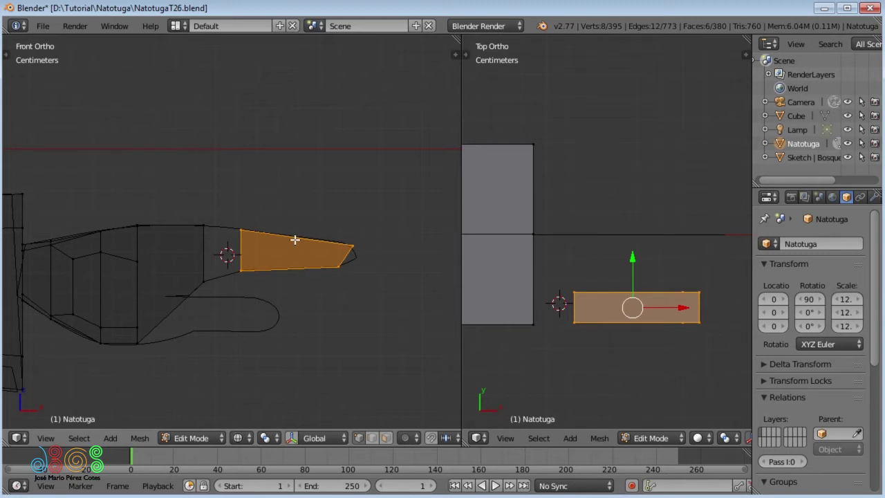
key(ctrl+r)
Cut loops across the index finger near its tip, middle and base.
click(296, 240)
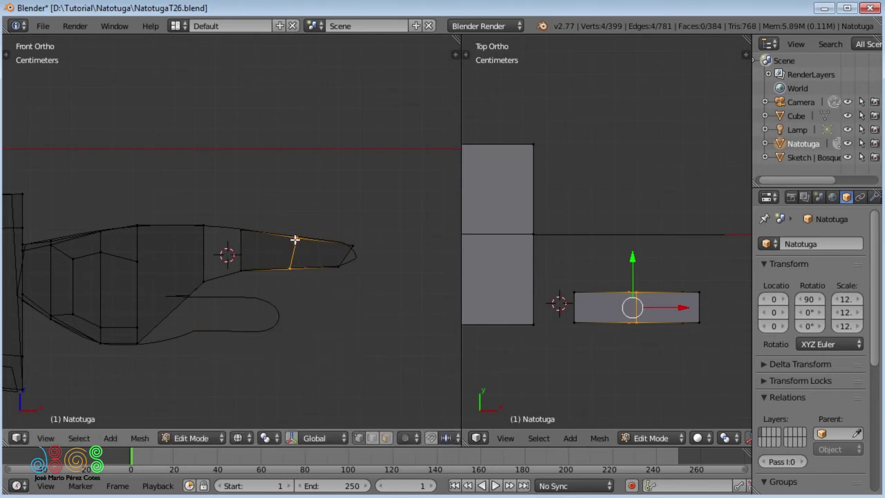
key(ctrl+r)
click(322, 239)
click(322, 239)
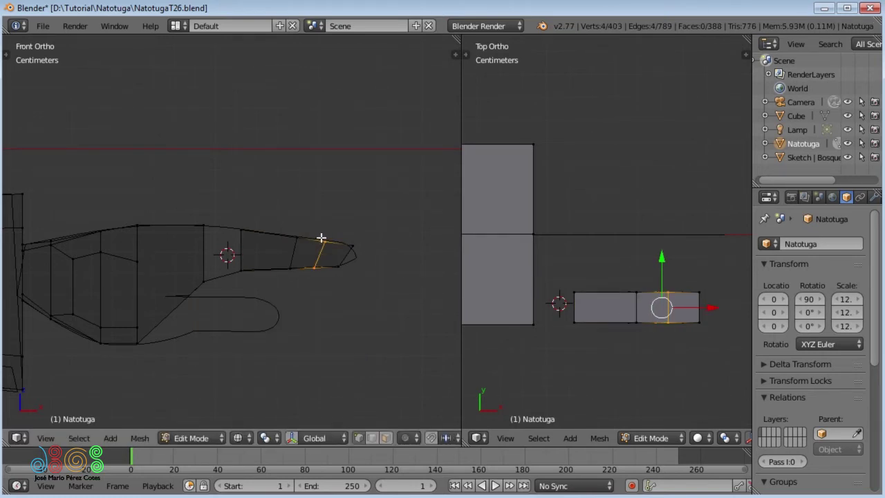
key(ctrl+r)
click(308, 240)
click(305, 242)
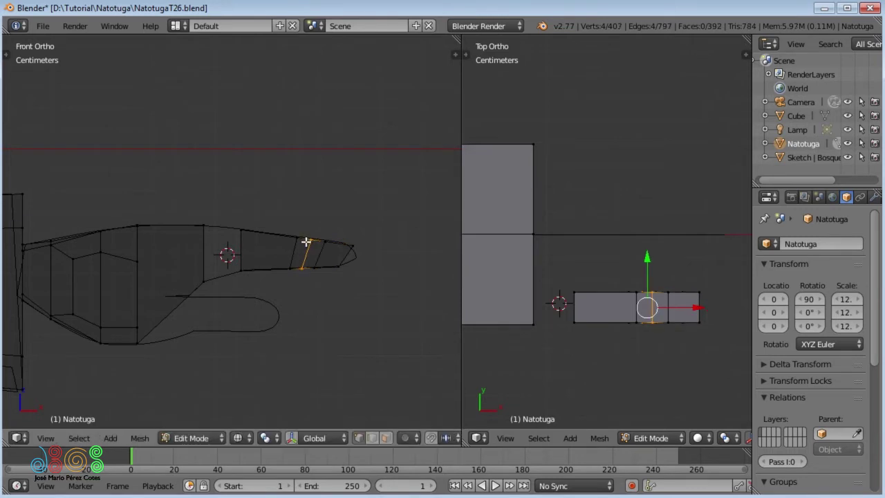
key(ctrl+r)
click(266, 229)
click(267, 229)
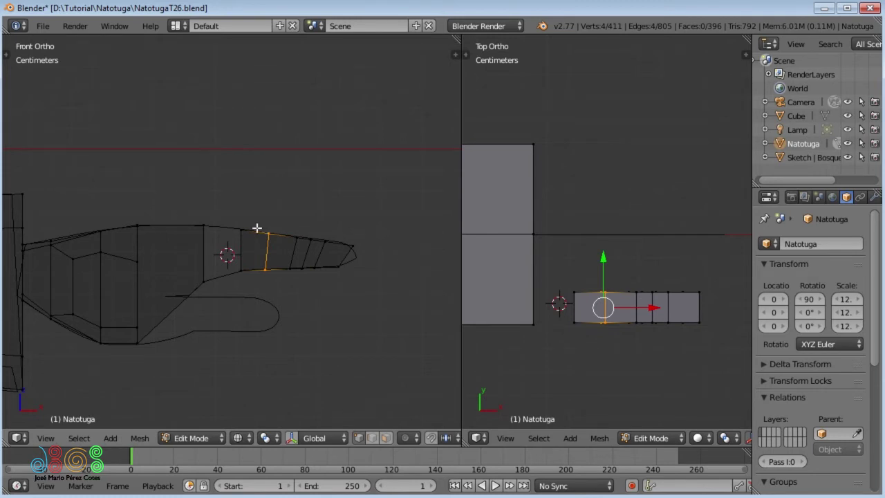
key(ctrl+r)
click(255, 228)
click(253, 232)
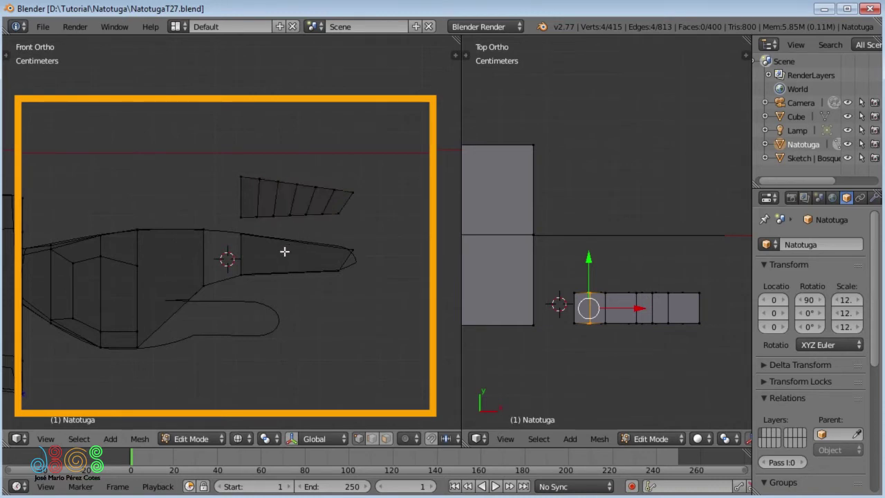
Add one more edge loop across the finger near its base, then deselect all.
key(ctrl+r)
click(321, 244)
click(311, 242)
key(ctrl+z)
key(ctrl+z)
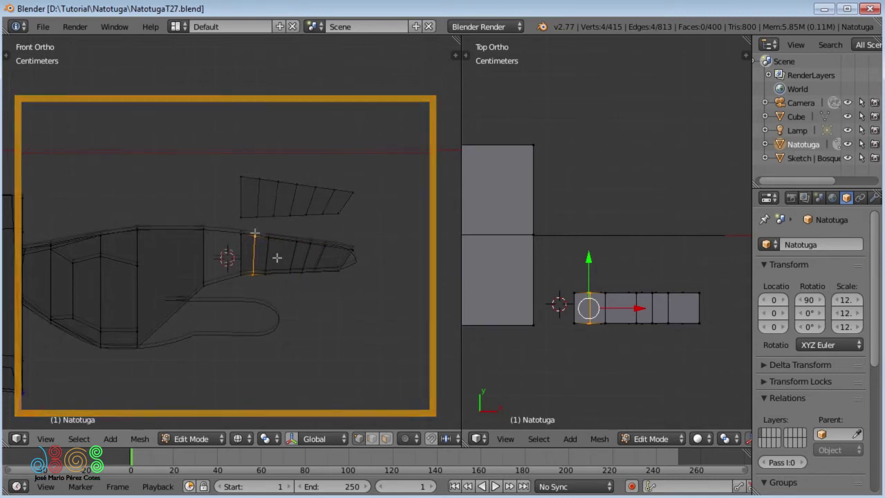
key(a)
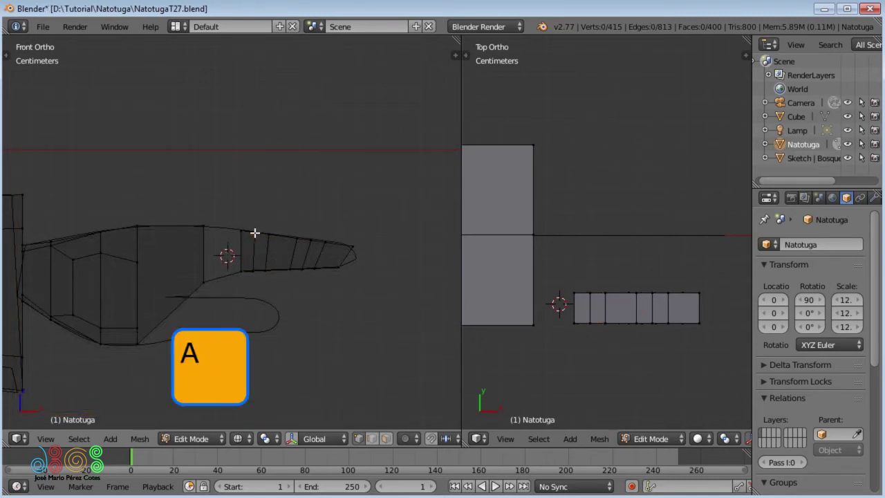
Scale the four fingertip vertices narrower along Y, then select the whole finger in solid right-side view.
key(b)
drag(330, 232, 367, 290)
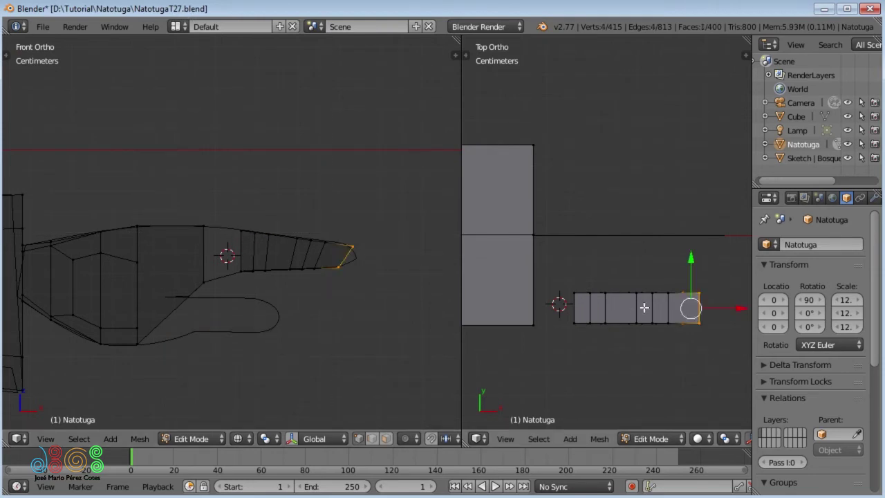
key(s)
key(y)
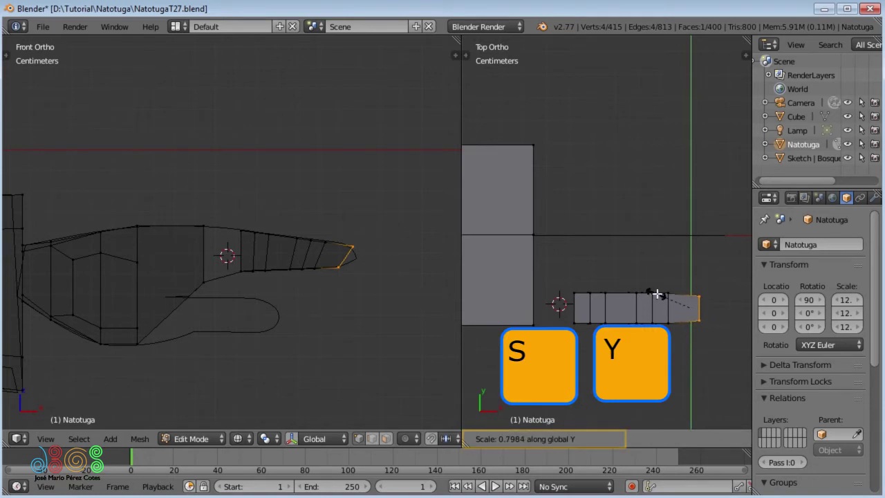
click(662, 292)
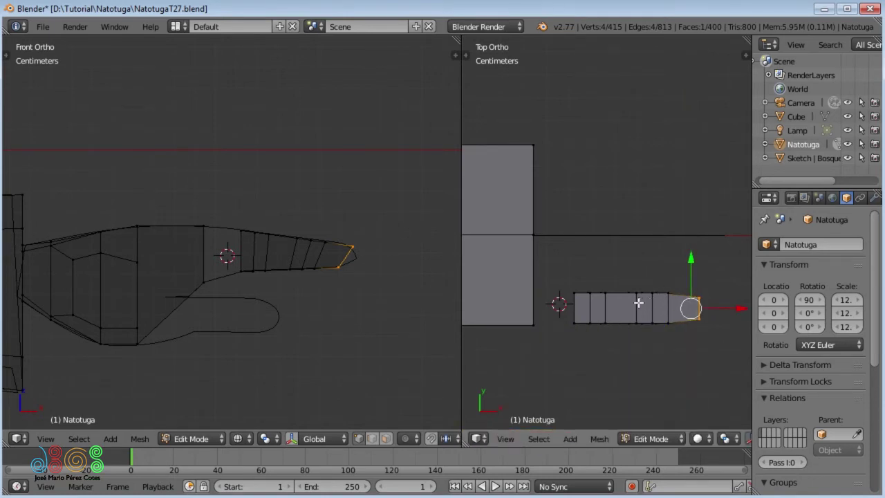
key(l)
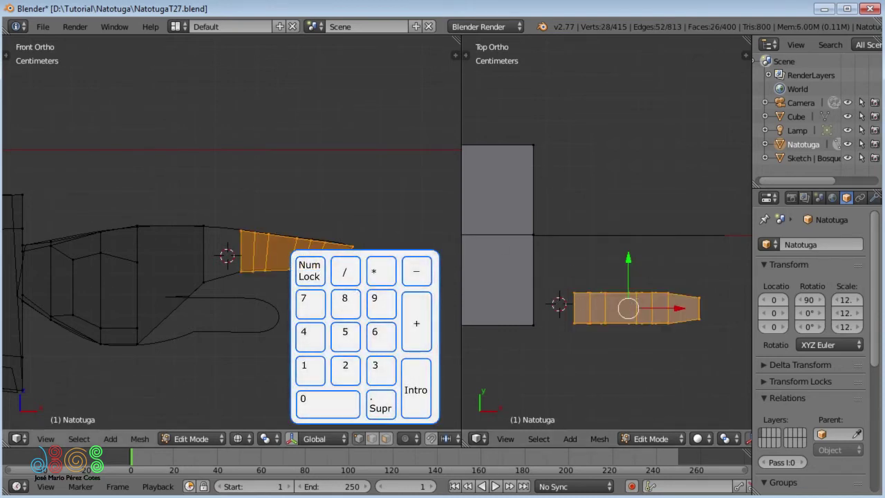
key(KP_3)
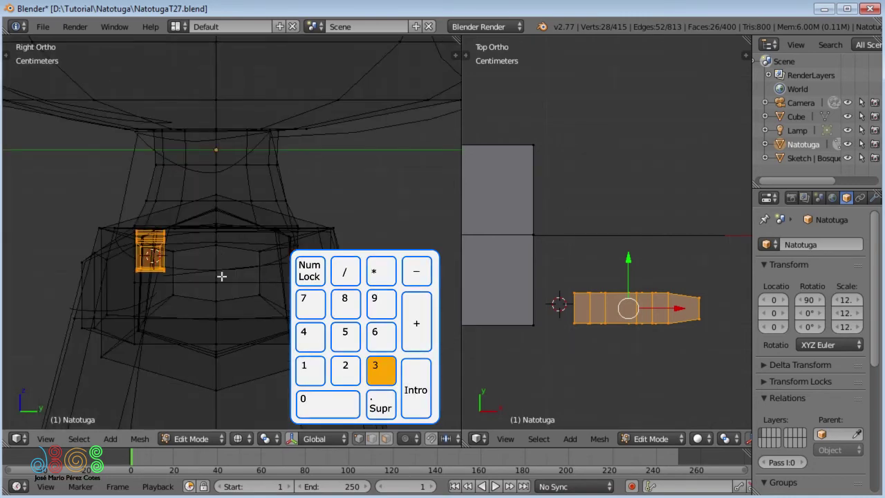
key(z)
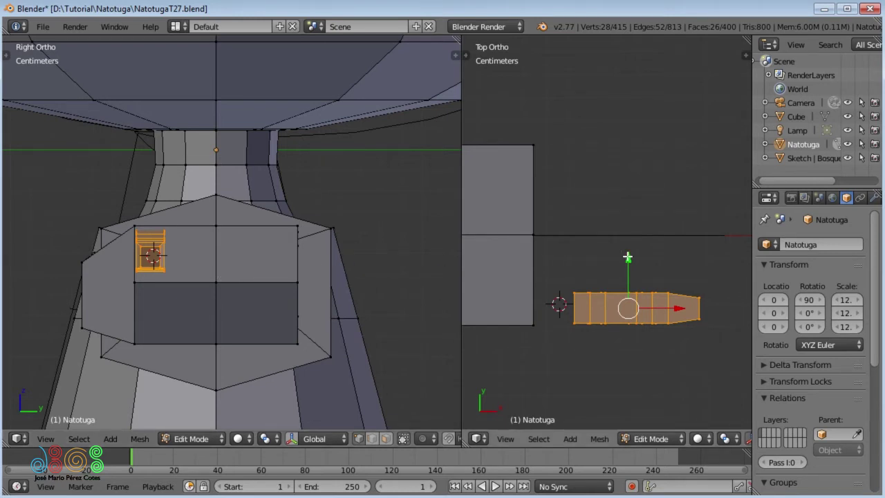
Duplicate the finger three times along Y, spacing the copies about 2.1–2.2 cm apart.
key(shift+d)
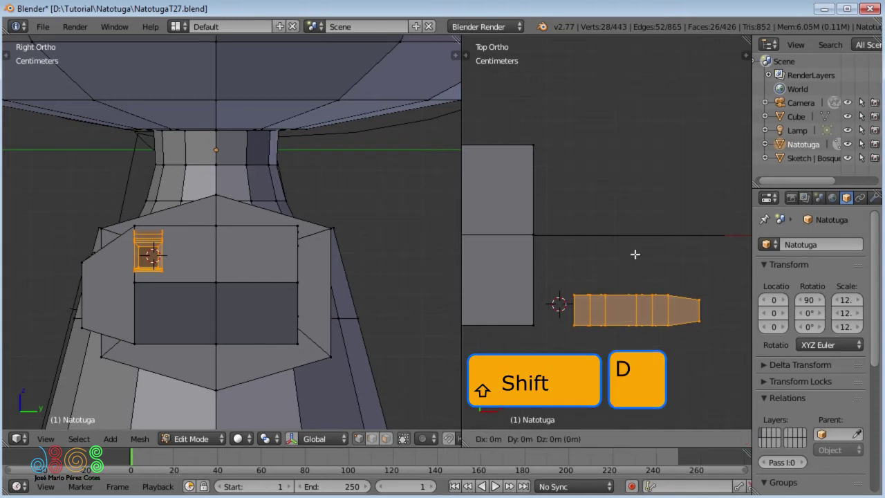
key(y)
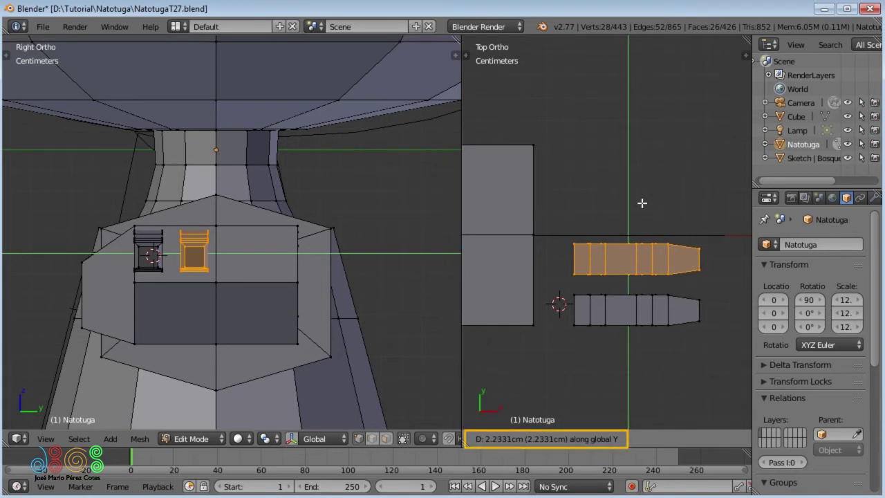
click(642, 202)
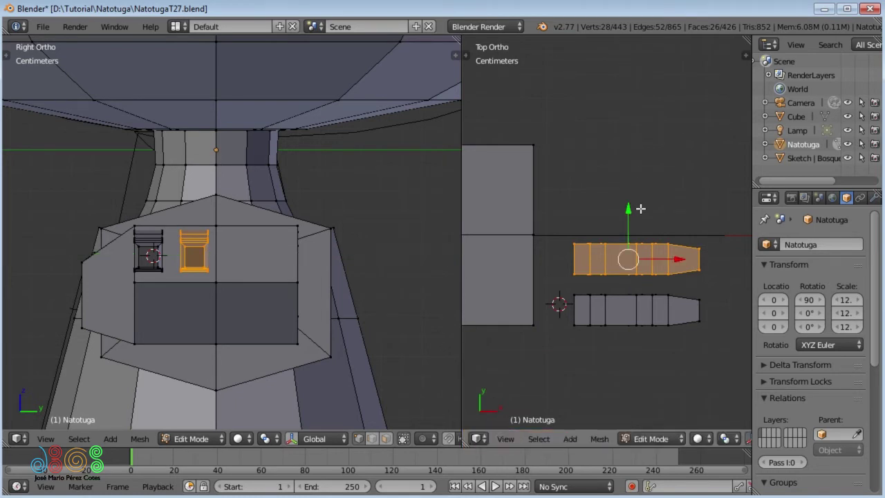
key(shift+d)
key(y)
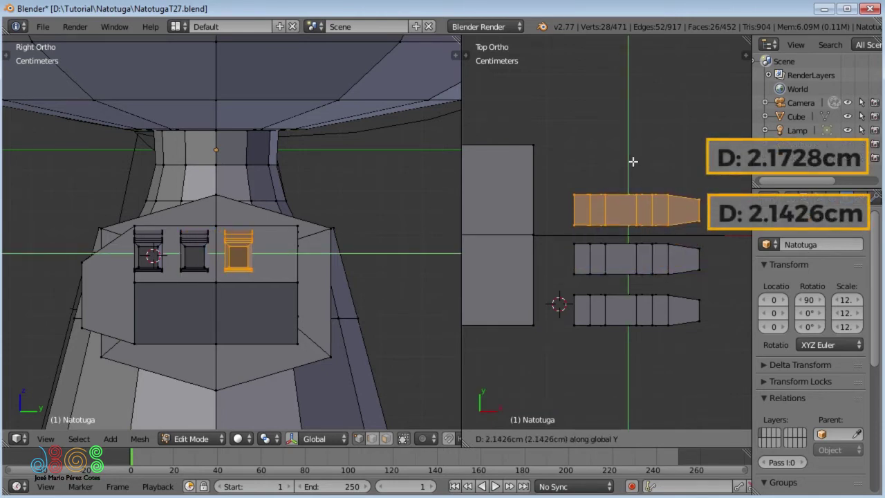
click(633, 161)
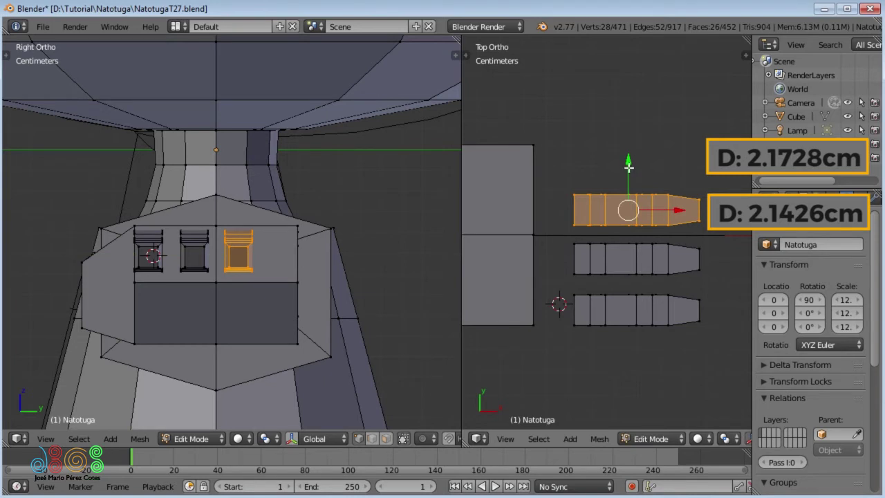
key(shift+d)
key(y)
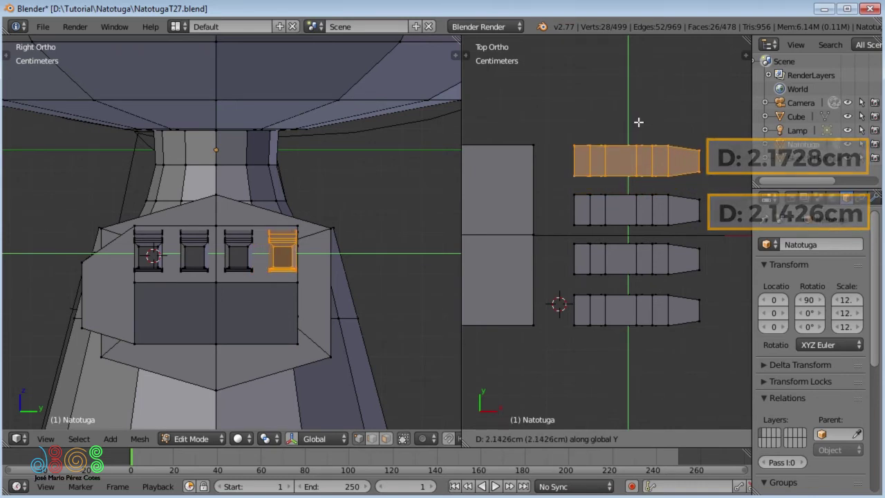
click(638, 121)
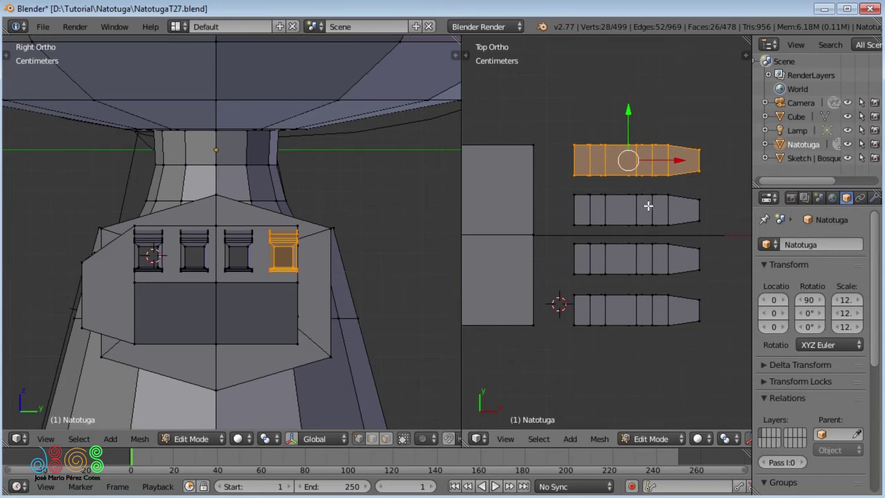
Select the finger pieces with L, cancelling a first Y-scale attempt that shifted their spacing.
key(a)
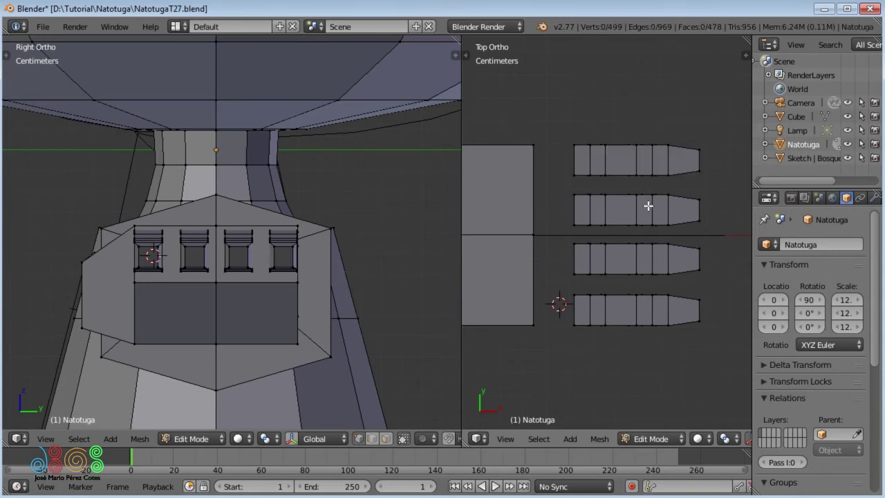
key(l)
key(l)
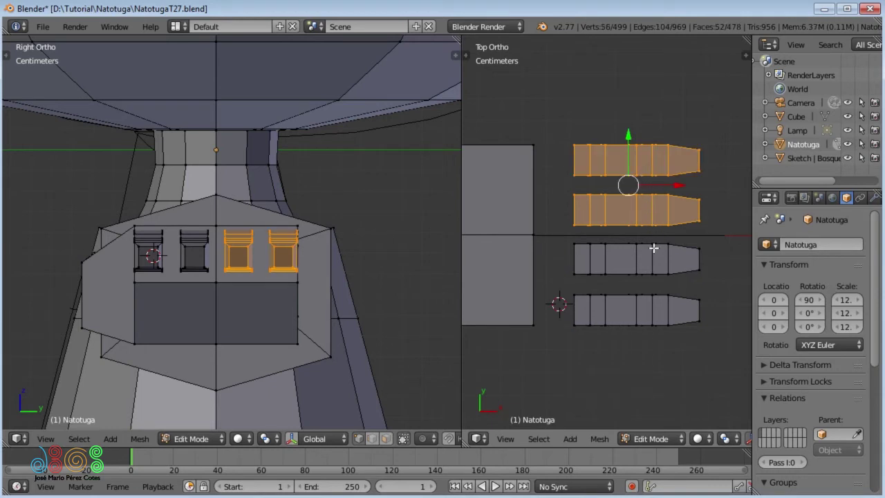
key(l)
key(l)
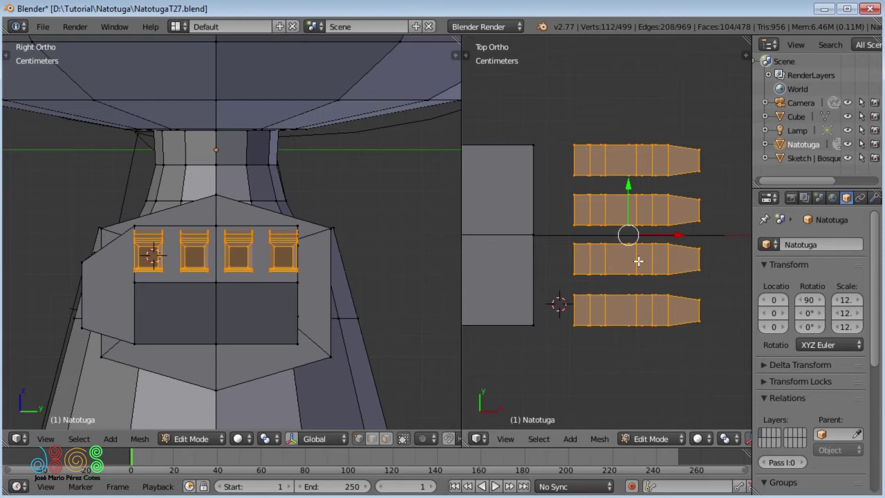
key(s)
key(y)
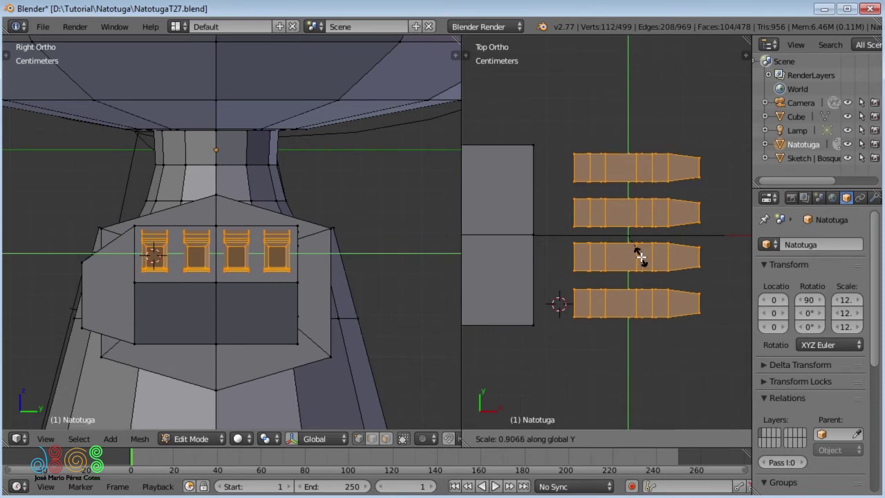
key(Escape)
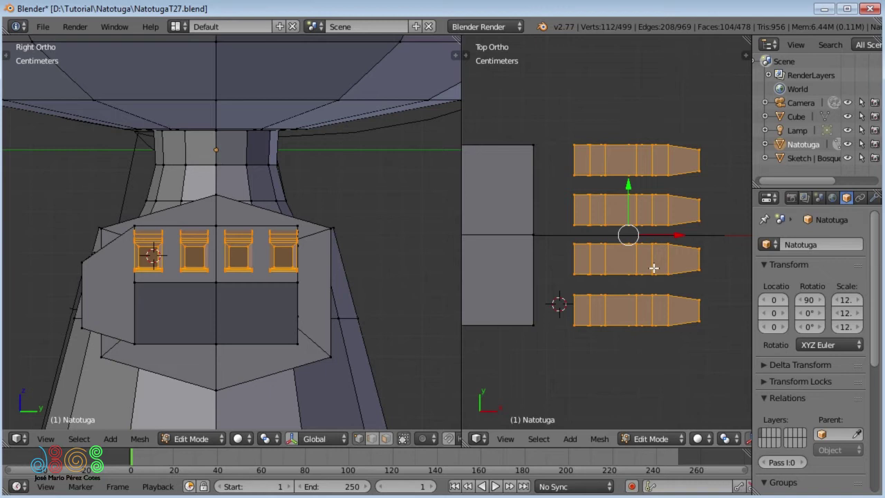
Set the pivot point to Individual Origins and scale each finger narrower along Y.
click(724, 439)
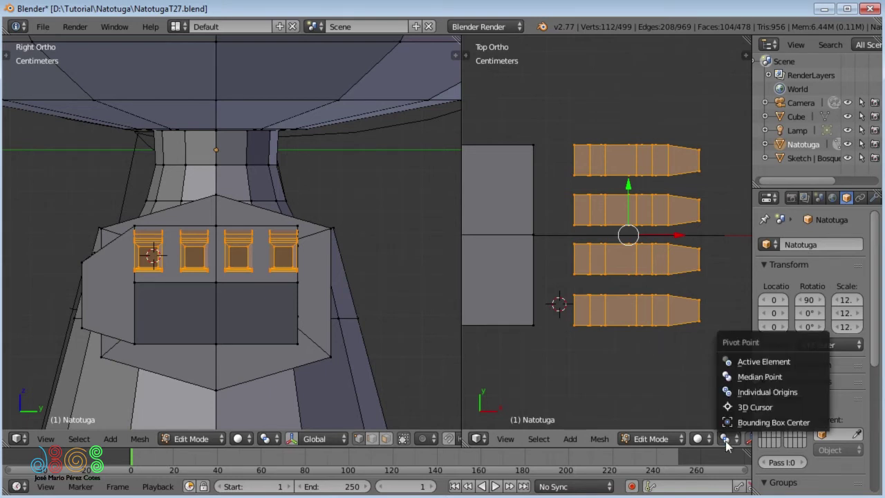
click(728, 392)
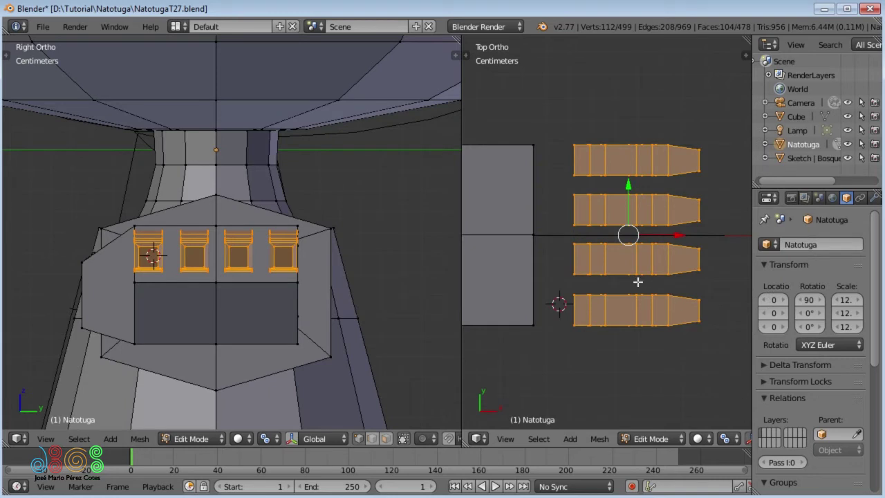
key(s)
key(y)
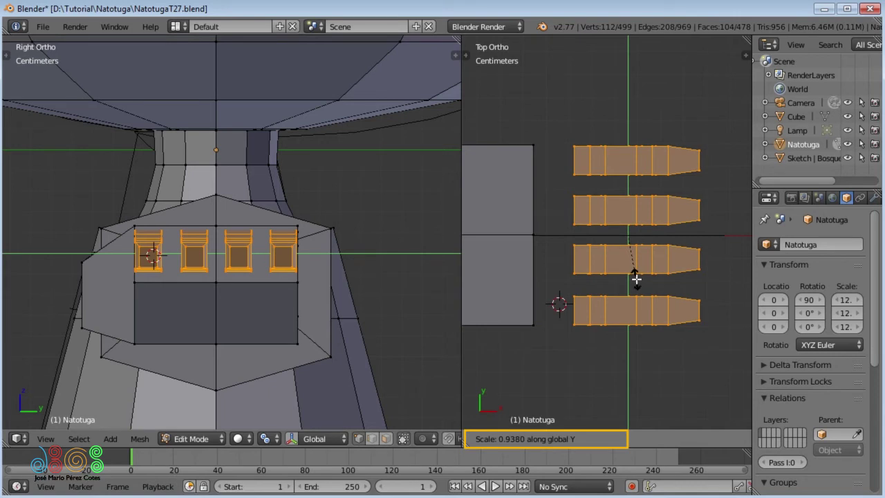
click(636, 279)
Save the file as NatotugaT28 and brush-select the palm and finger vertices in wireframe top view.
key(ctrl+alt+s)
scroll(606, 274, down, 2)
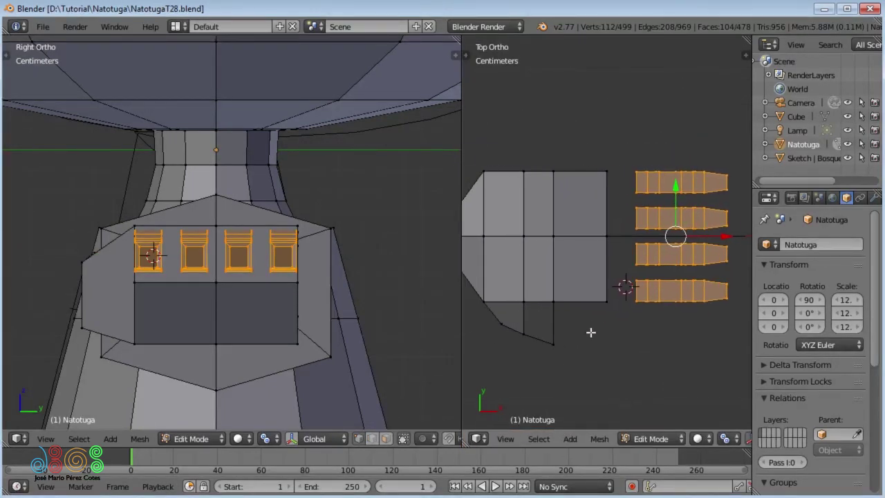
key(z)
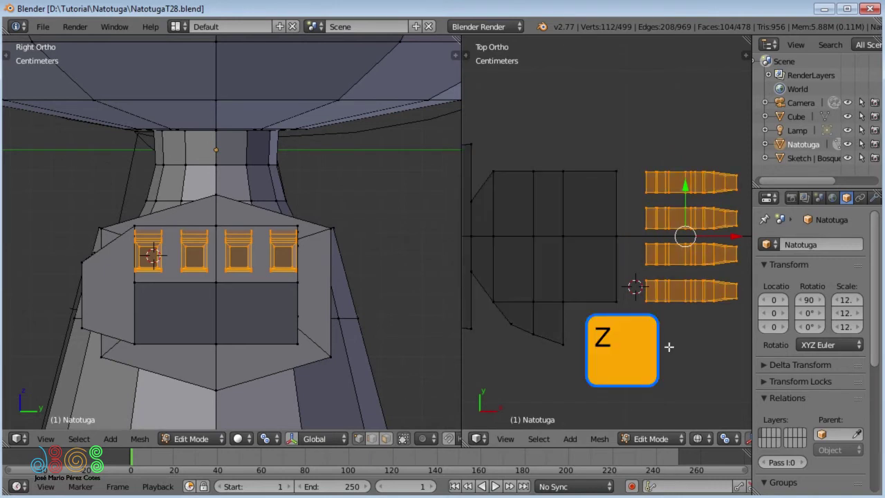
key(c)
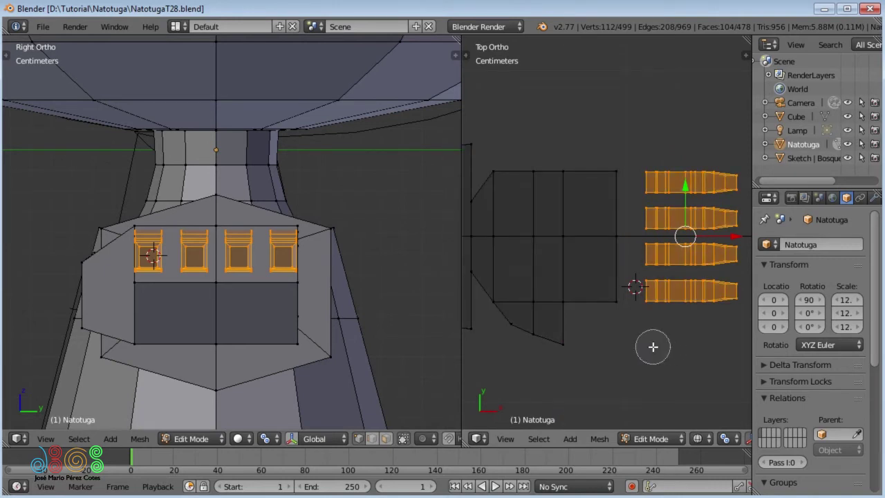
mouse_move(625, 312)
mouse_down()
mouse_move(514, 290)
mouse_move(561, 333)
mouse_move(573, 159)
mouse_move(512, 168)
mouse_move(607, 168)
mouse_up()
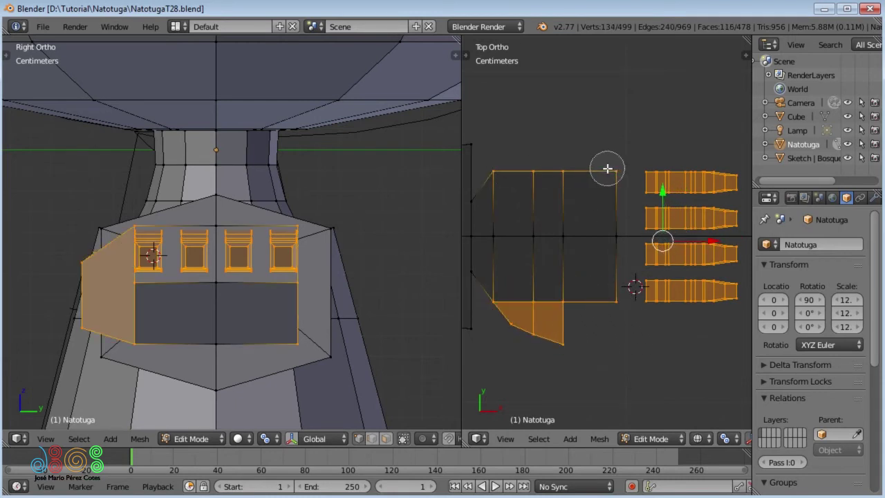
right_click(607, 169)
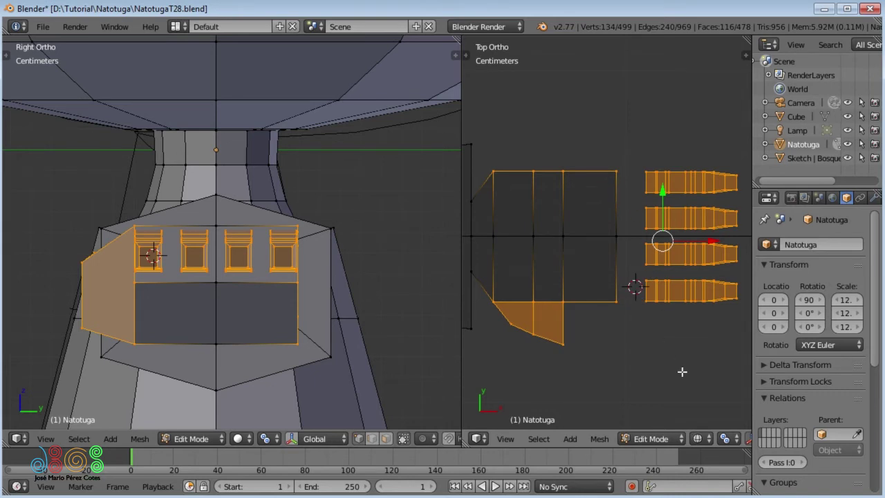
Set the pivot to bounding box centre and scale the selection along Y.
click(725, 439)
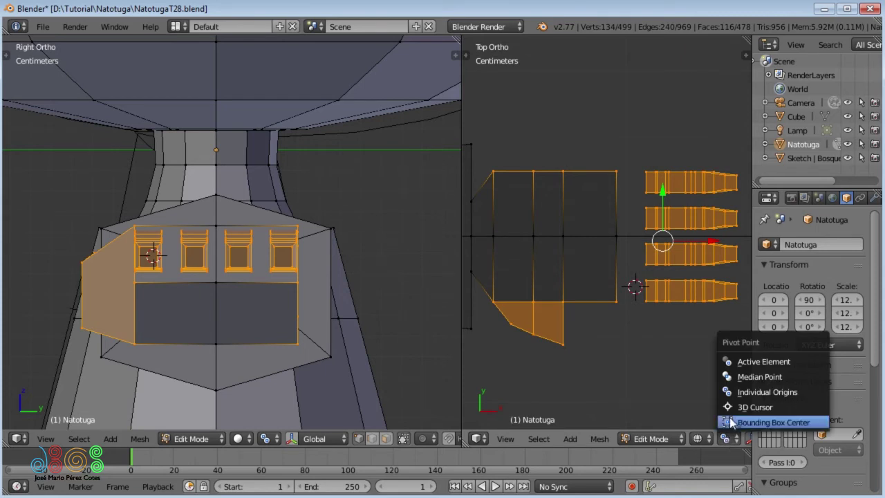
click(731, 423)
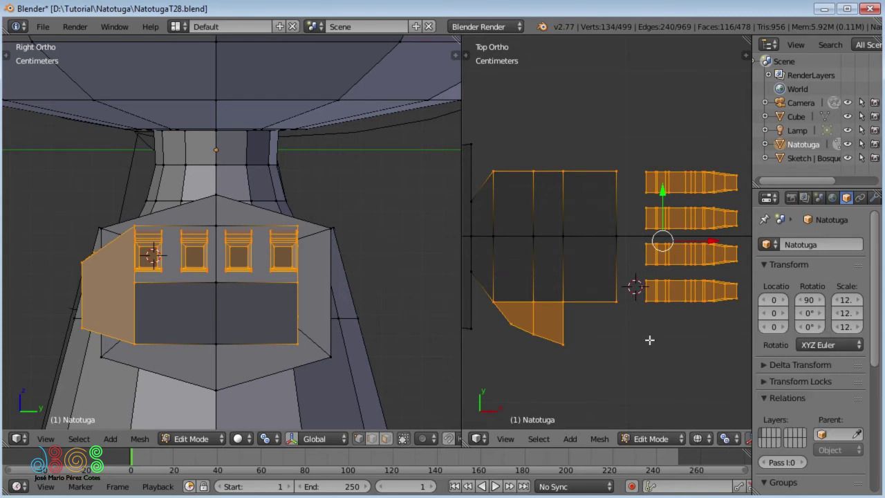
key(s)
key(y)
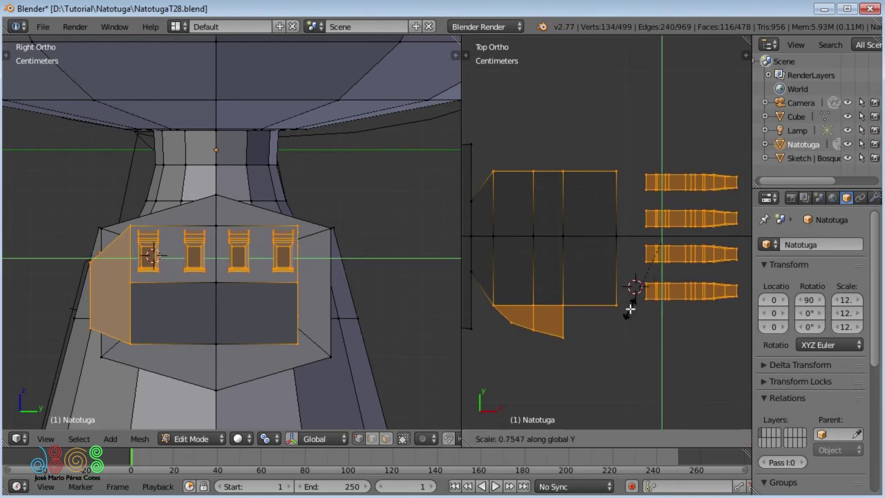
click(652, 346)
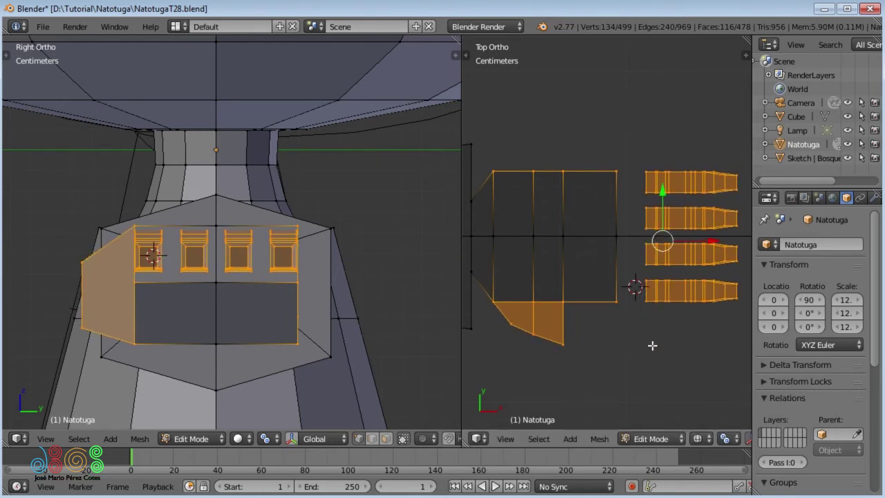
Switch the pivot and narrow the hand along Y to about 0.81.
key(ctrl+comma)
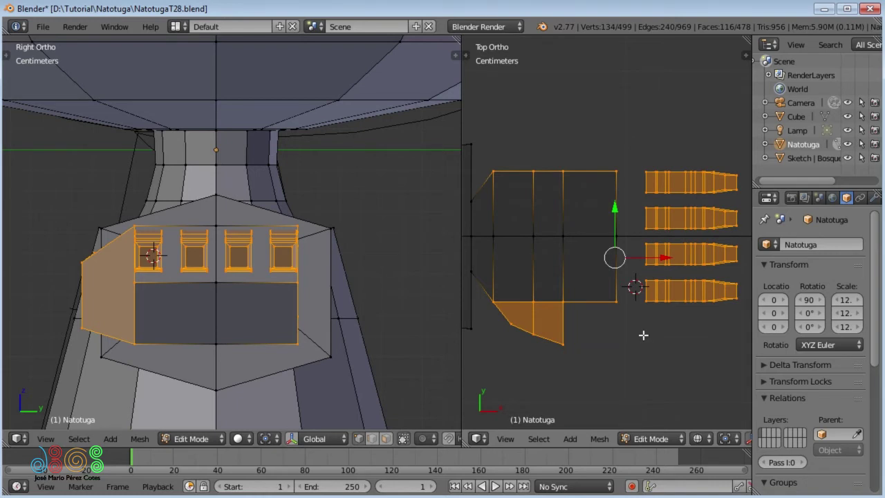
key(s)
key(y)
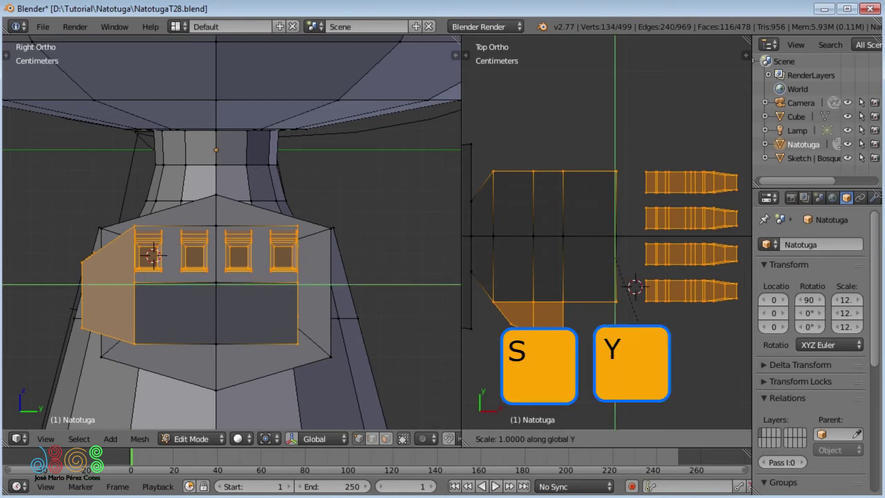
click(634, 321)
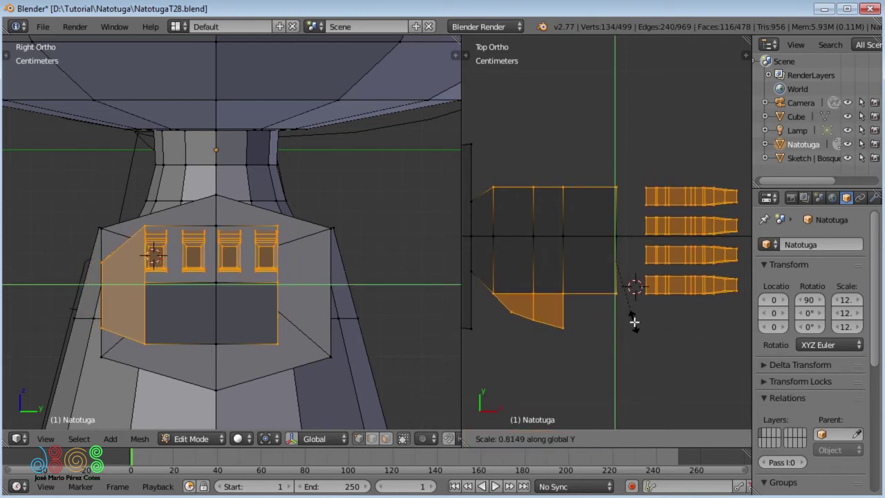
shift+middle_drag(568, 281, 580, 280)
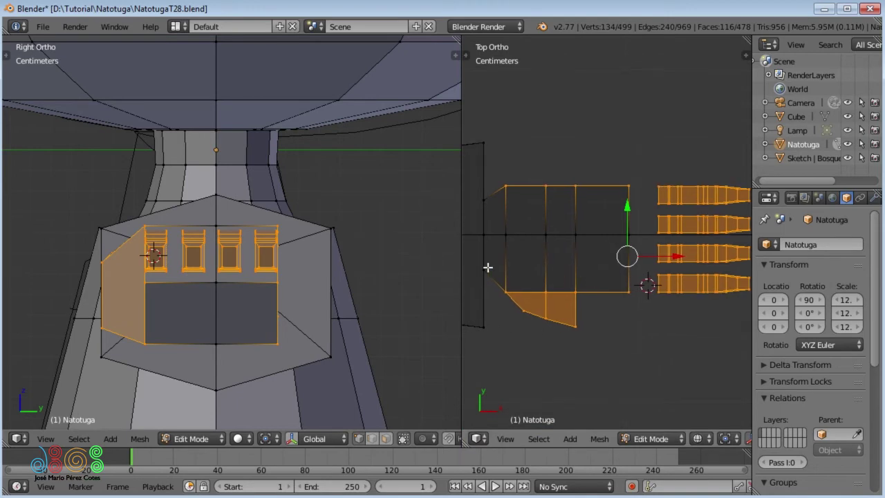
Select the wrist edge loop where hand meets arm and scale it along Y.
mouse_move(158, 254)
middle_down()
mouse_move(221, 297)
mouse_move(182, 279)
mouse_move(150, 278)
middle_up()
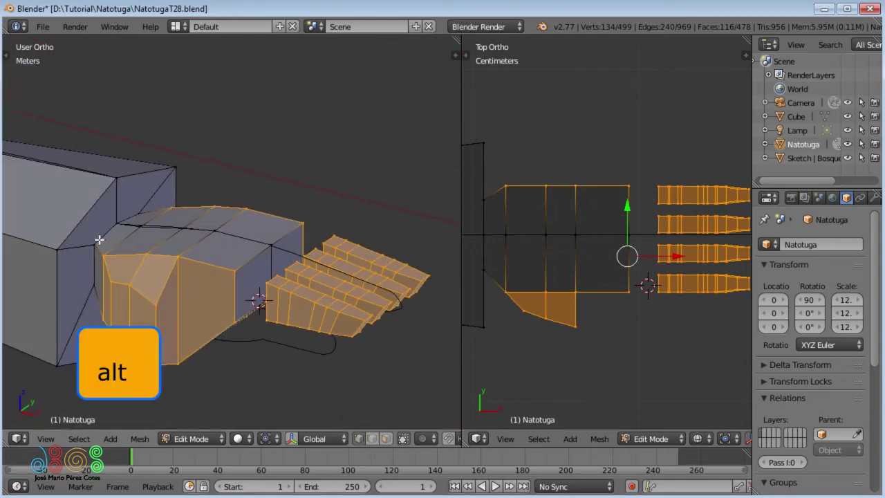
alt+right_click(99, 240)
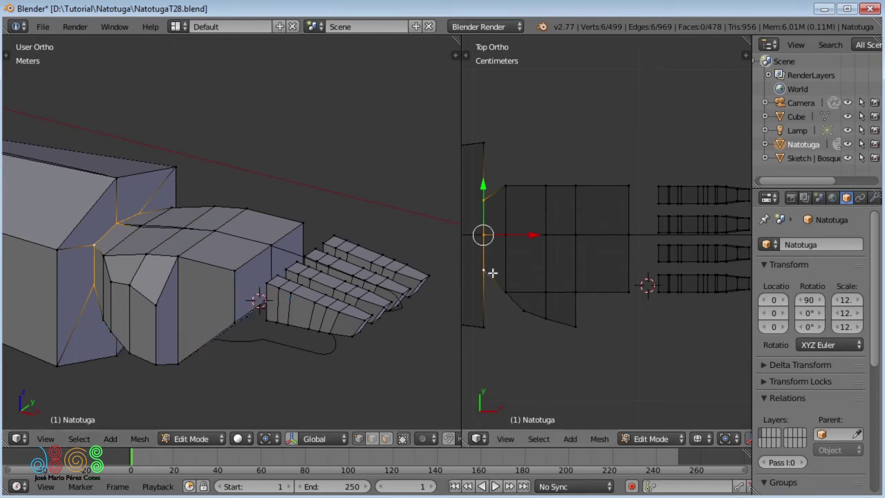
shift+middle_drag(494, 270, 496, 270)
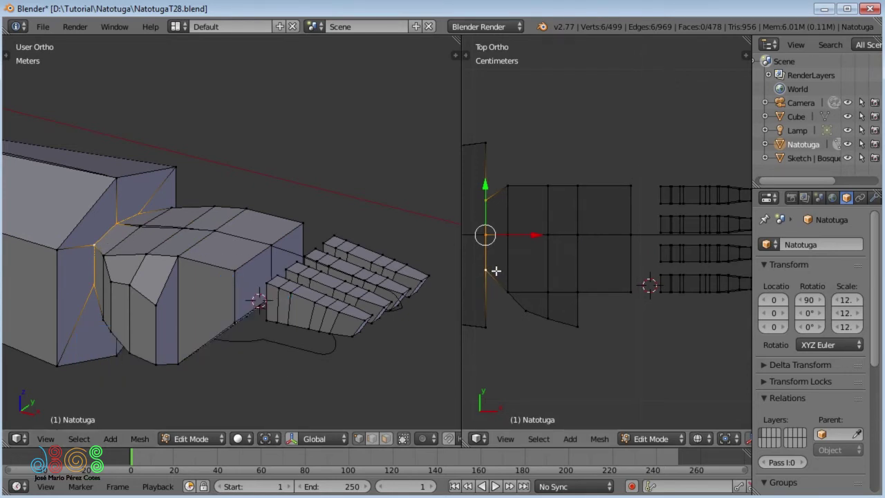
key(s)
key(y)
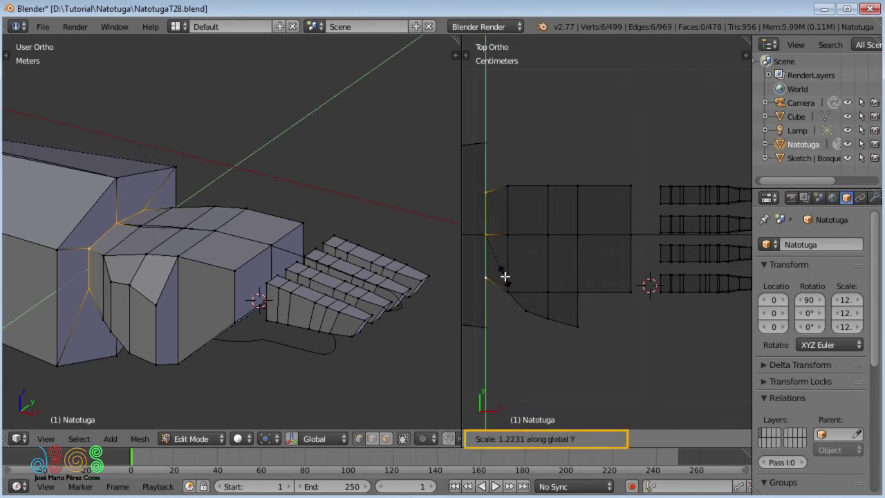
click(505, 277)
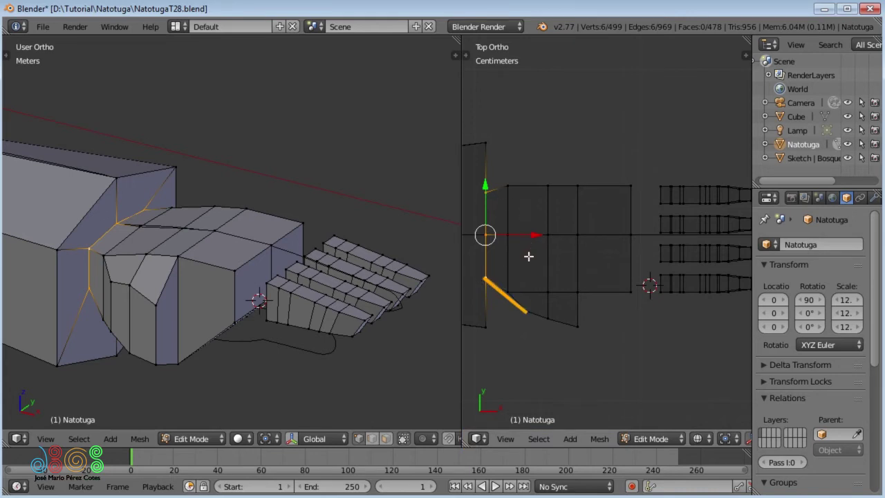
Circle-select the wrist-side vertices and squash them along Y to about 0.88.
key(c)
click(519, 299)
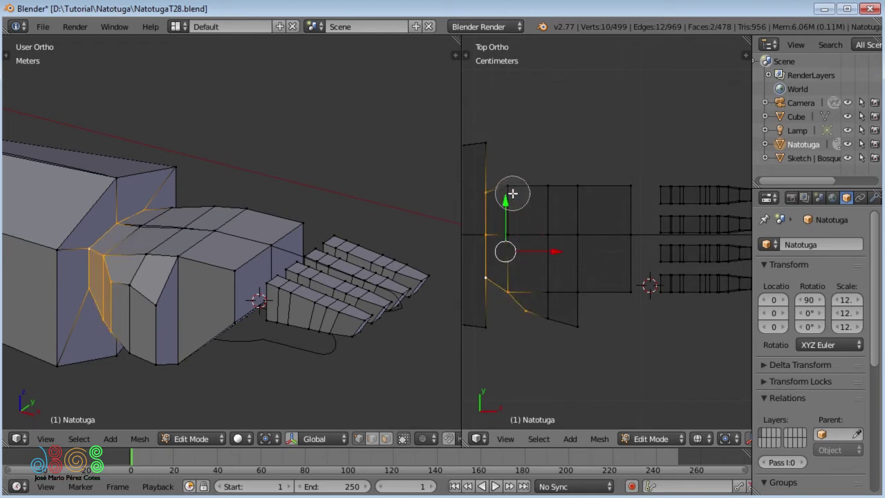
drag(513, 192, 489, 204)
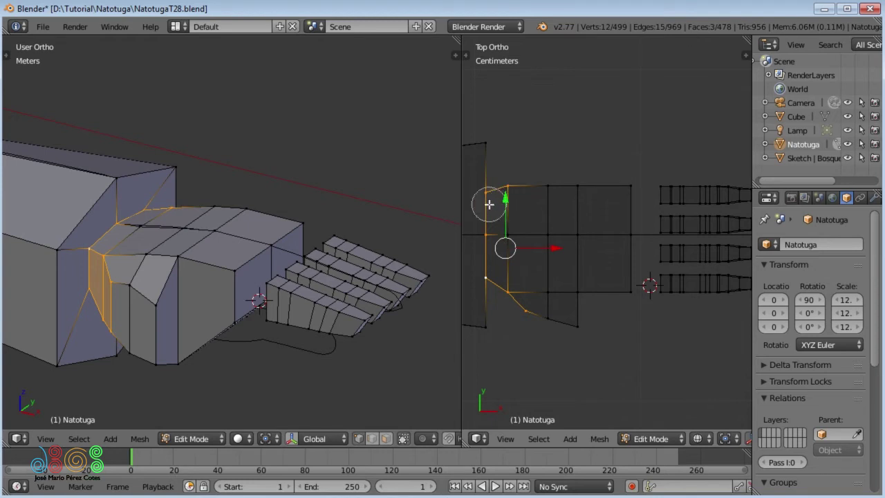
key(alt)
mouse_move(488, 204)
alt+mouse_down()
mouse_move(477, 276)
mouse_move(508, 279)
alt+mouse_up()
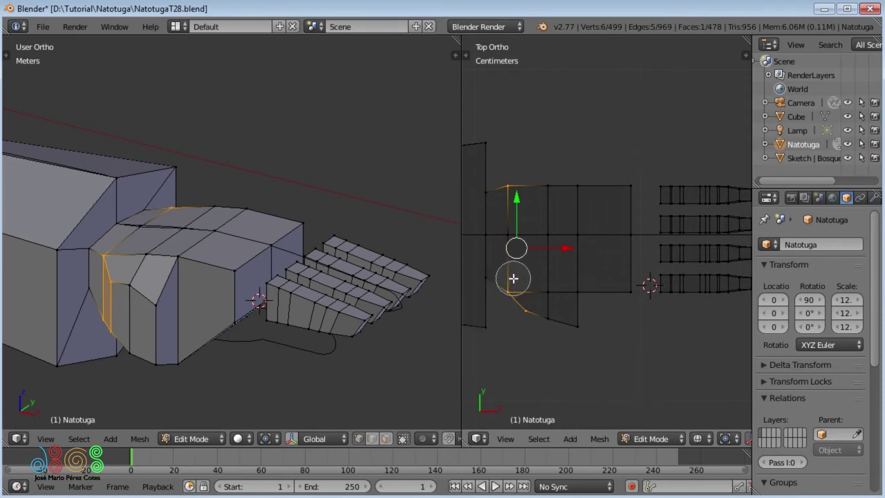
right_click(517, 278)
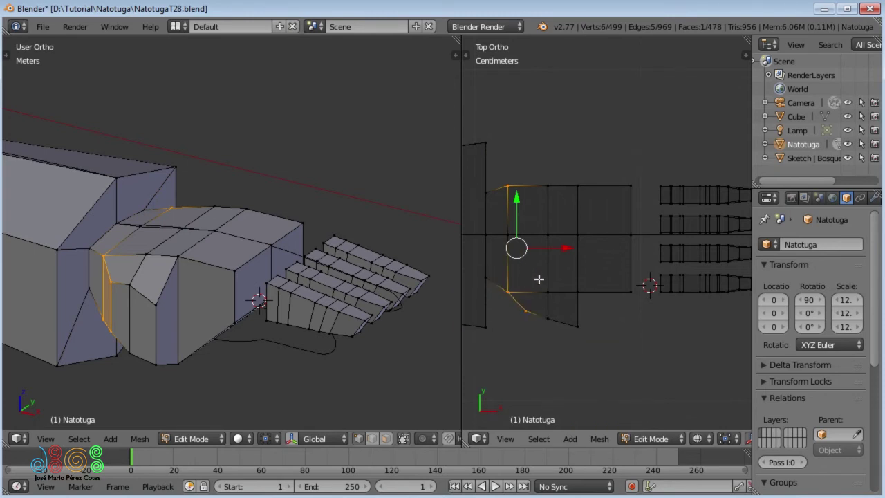
key(s)
key(y)
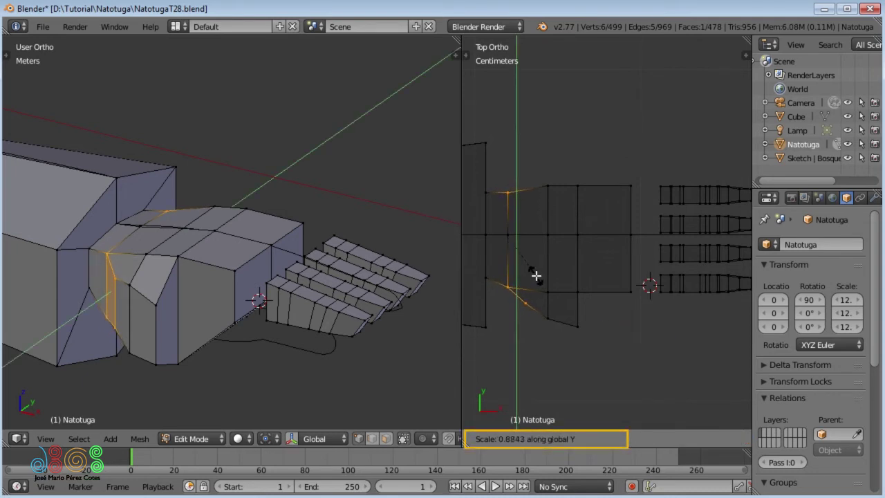
click(536, 276)
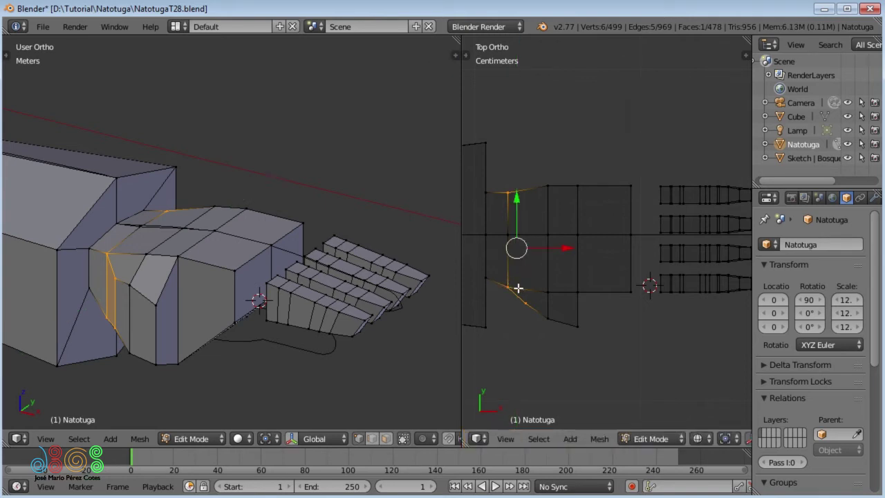
Move the bottom wrist vertex about 5.84 mm along Y, then switch to front view.
key(c)
middle_drag(517, 198, 545, 278)
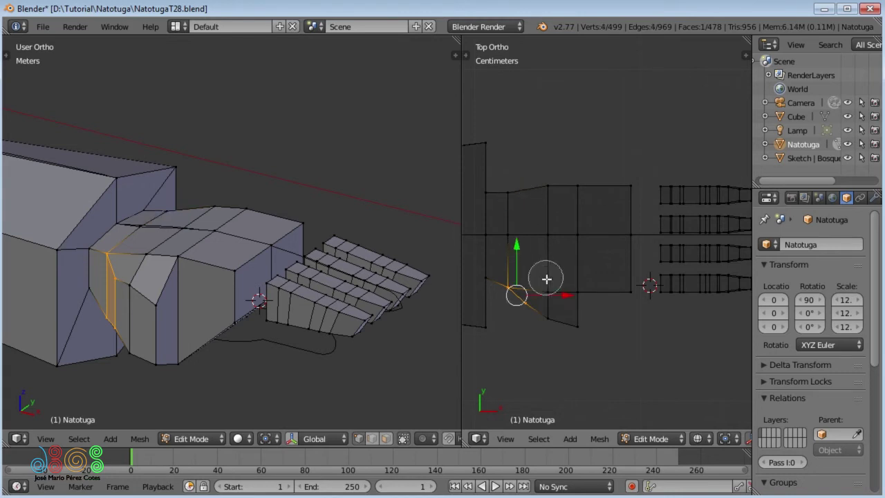
right_click(508, 240)
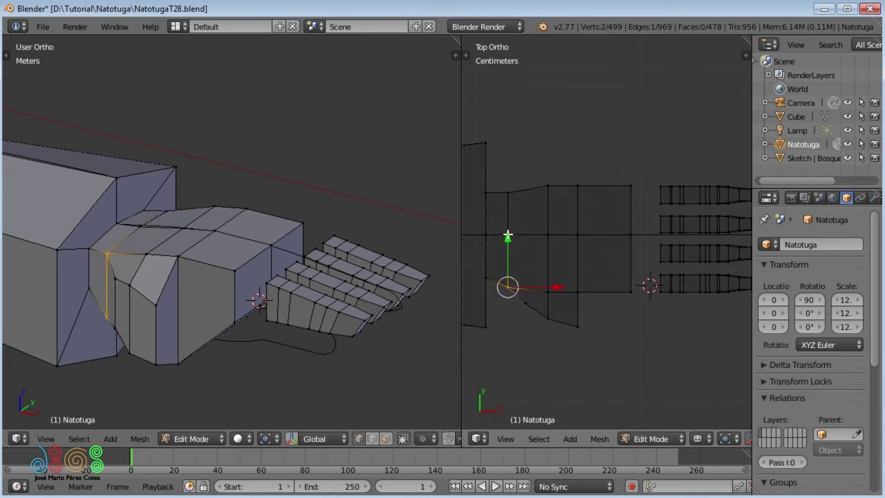
key(g)
key(y)
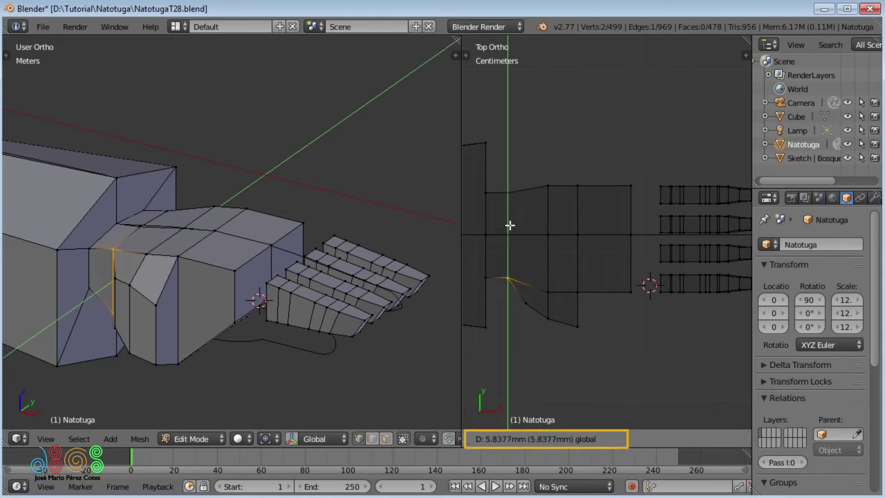
click(510, 225)
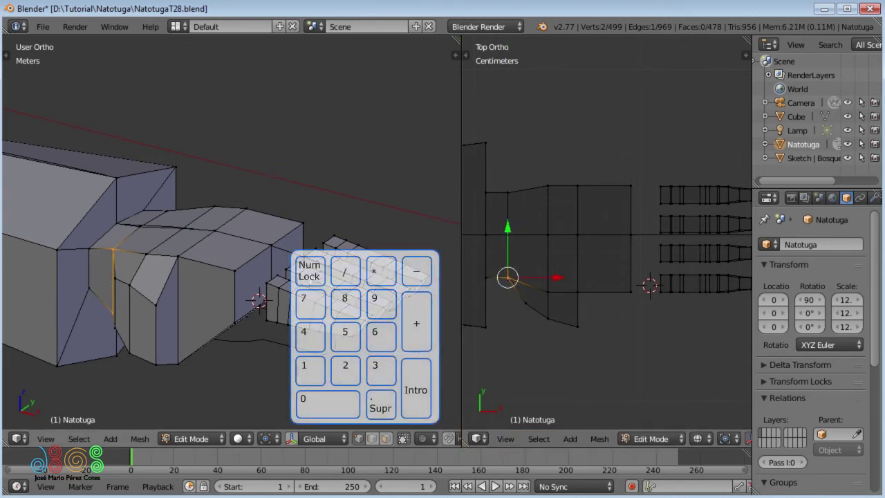
key(KP_1)
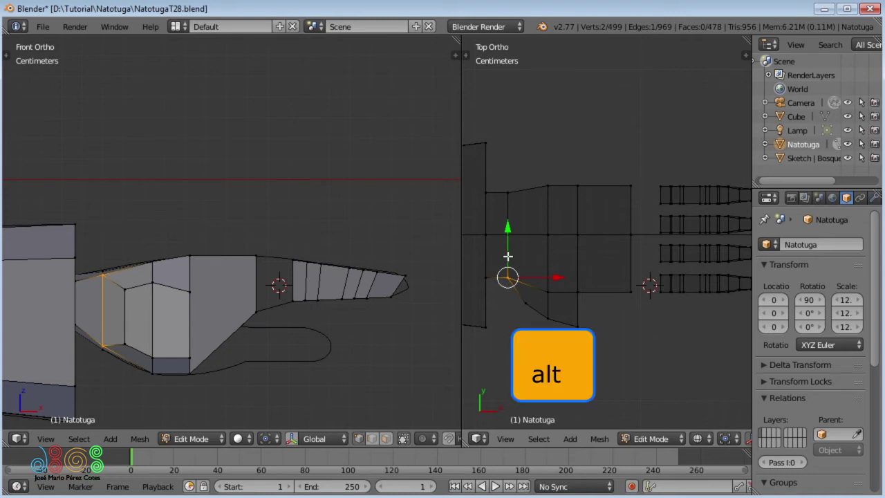
Edge-slide the wrist loop to about 0.47 toward the arm and set the front view to wireframe.
alt+right_click(507, 256)
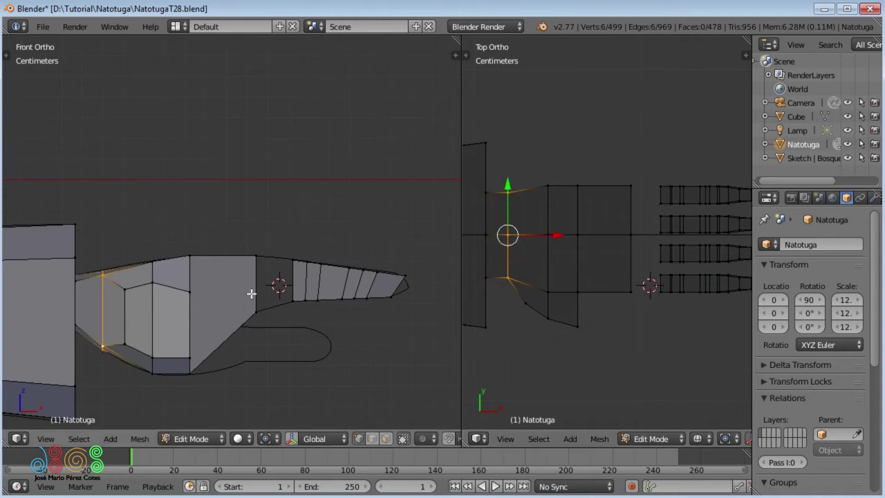
key(w)
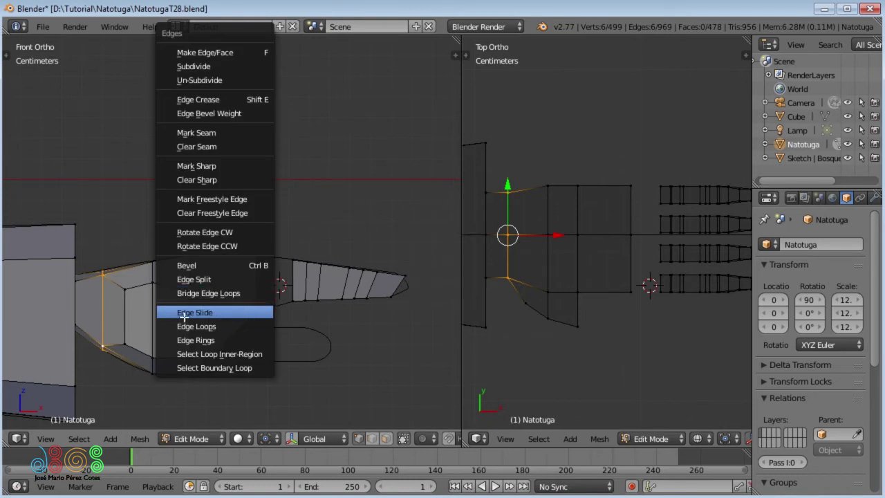
click(222, 315)
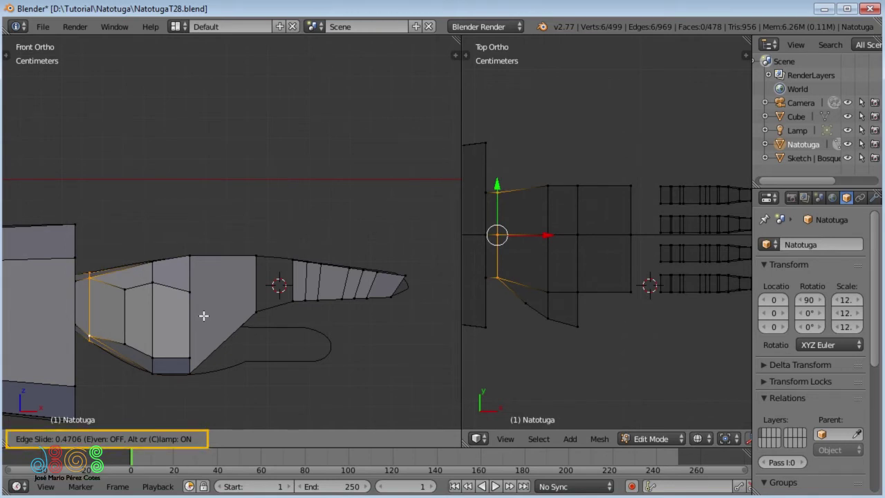
click(204, 315)
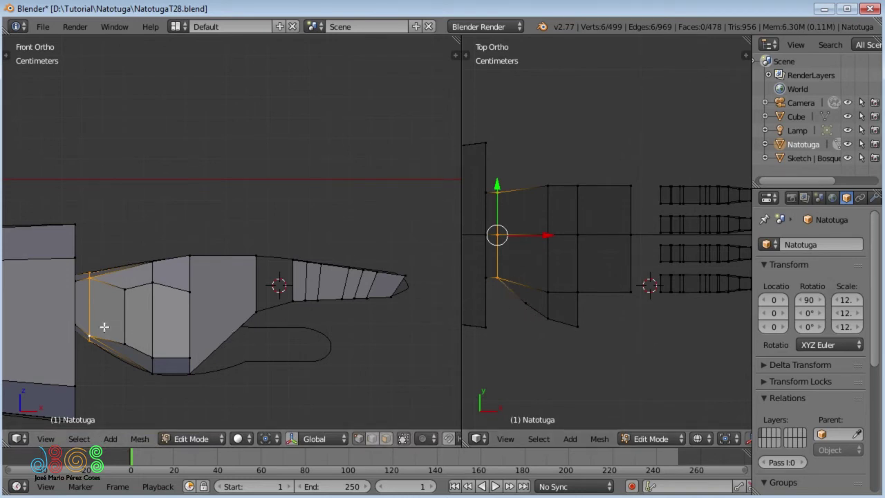
key(z)
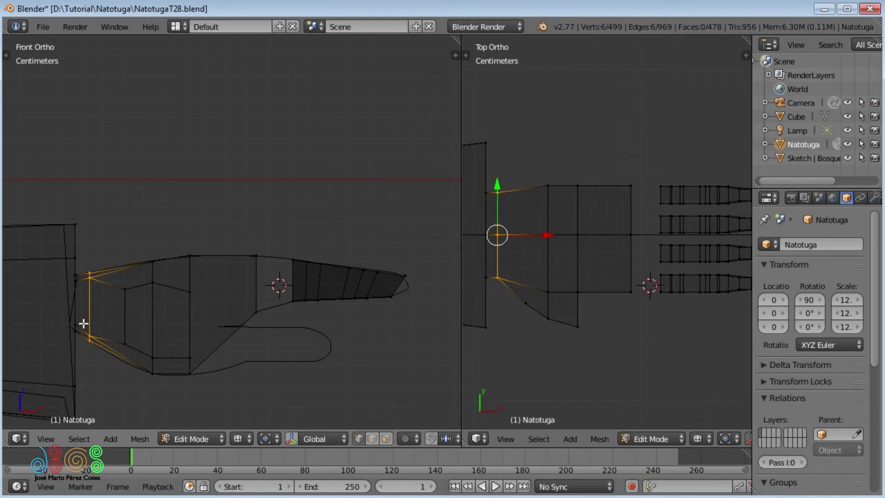
Lower the three vertices below the wrist about 4.02 mm along Z, then restore solid shading.
key(c)
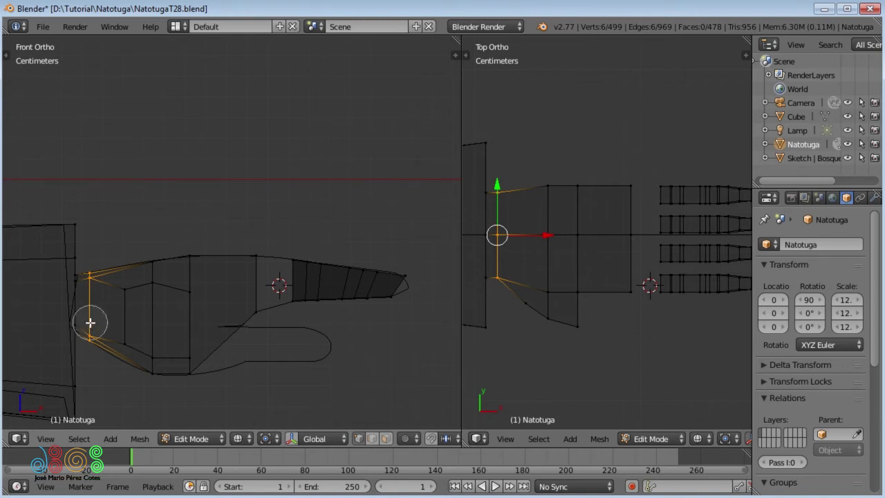
middle_drag(98, 270, 94, 350)
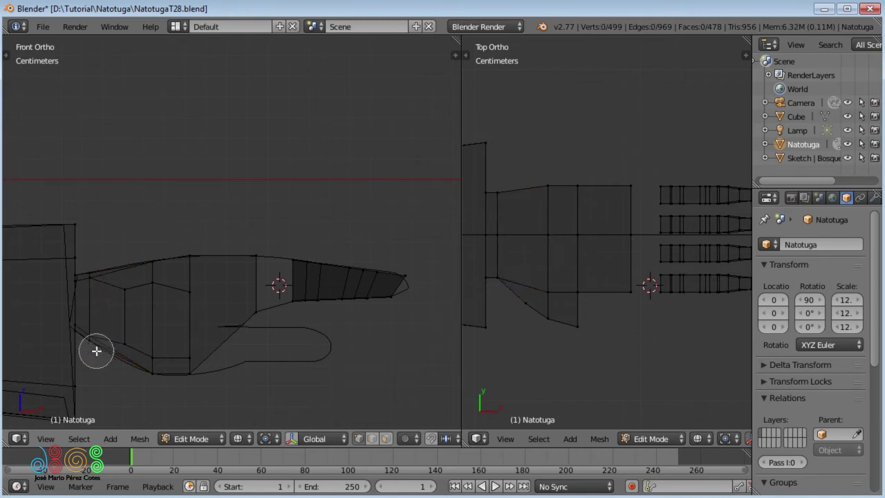
click(67, 330)
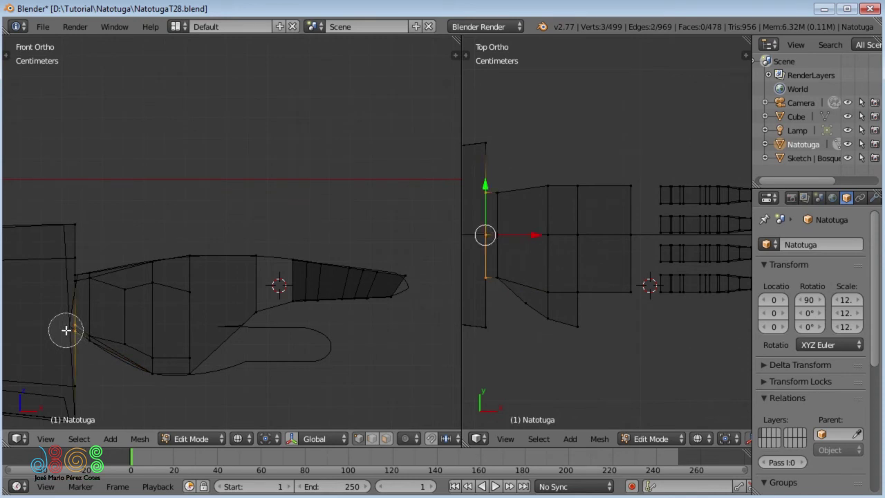
right_click(90, 313)
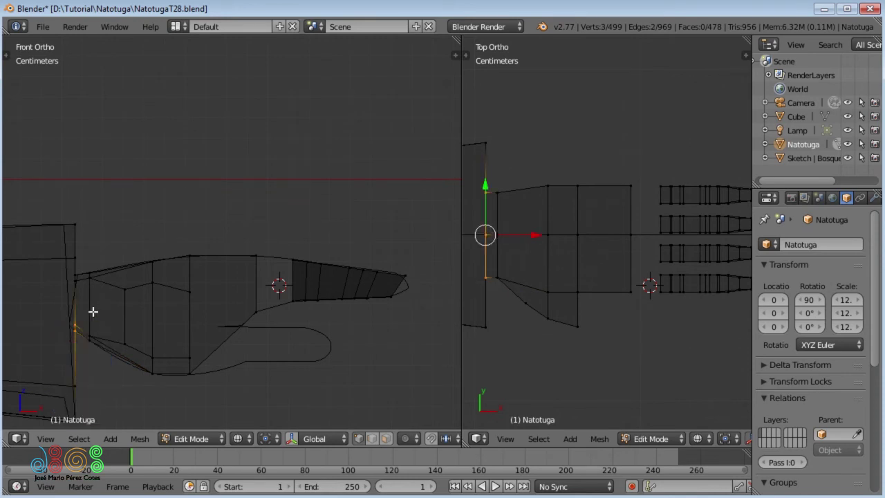
key(ctrl+space)
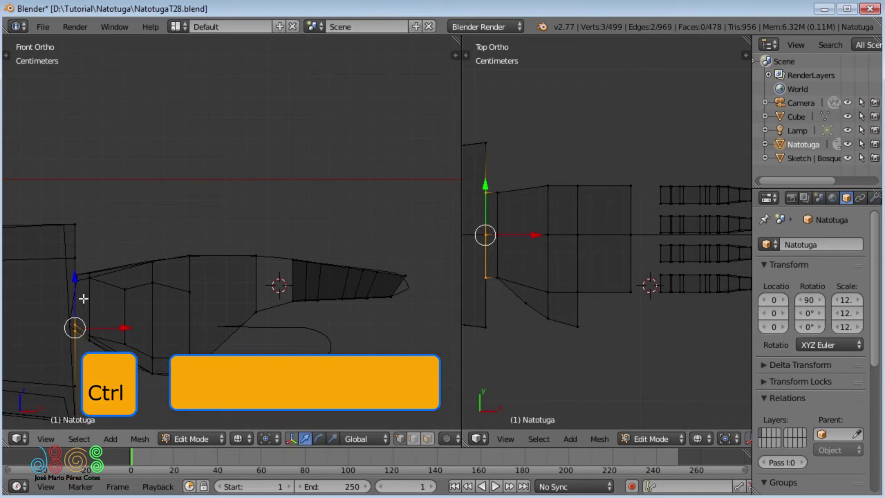
drag(77, 283, 75, 286)
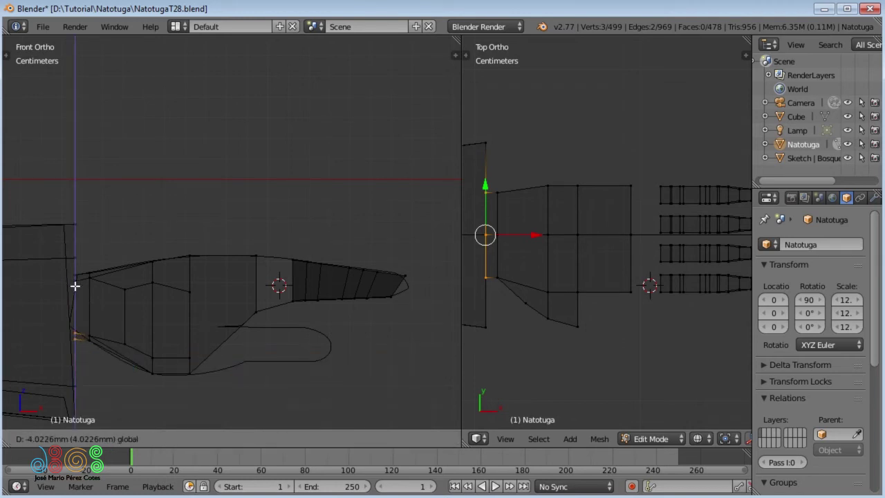
drag(74, 287, 74, 288)
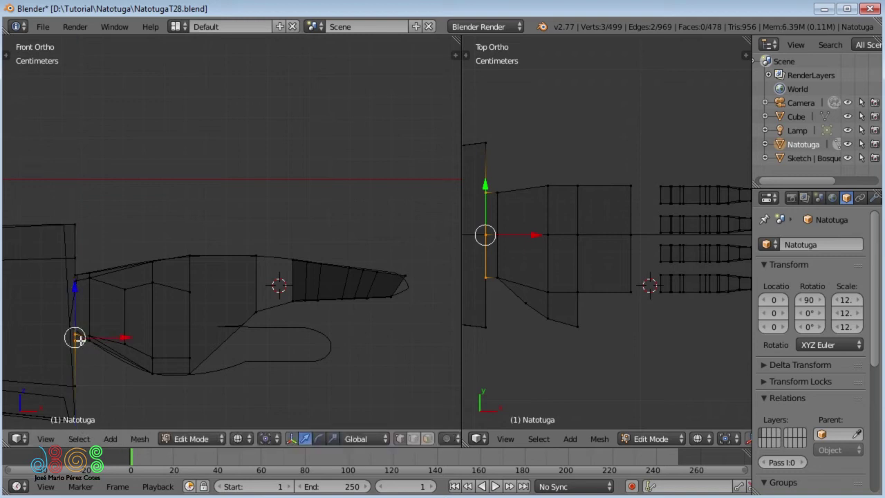
key(z)
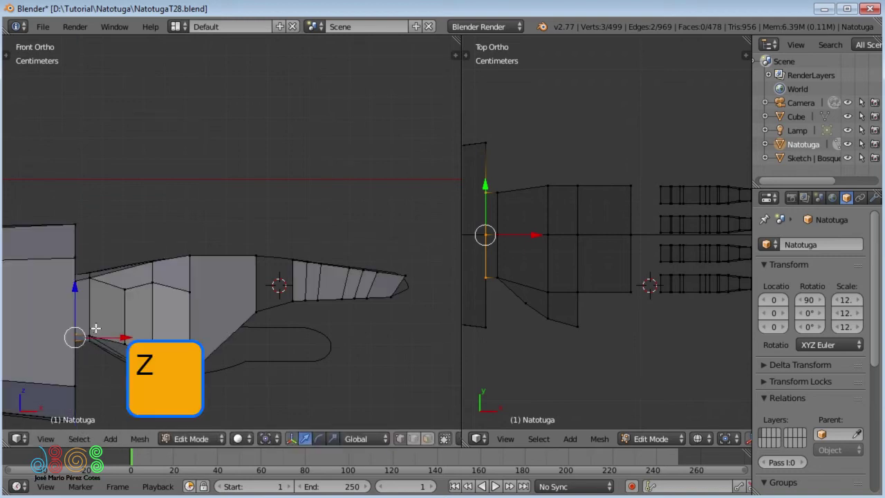
key(ctrl+space)
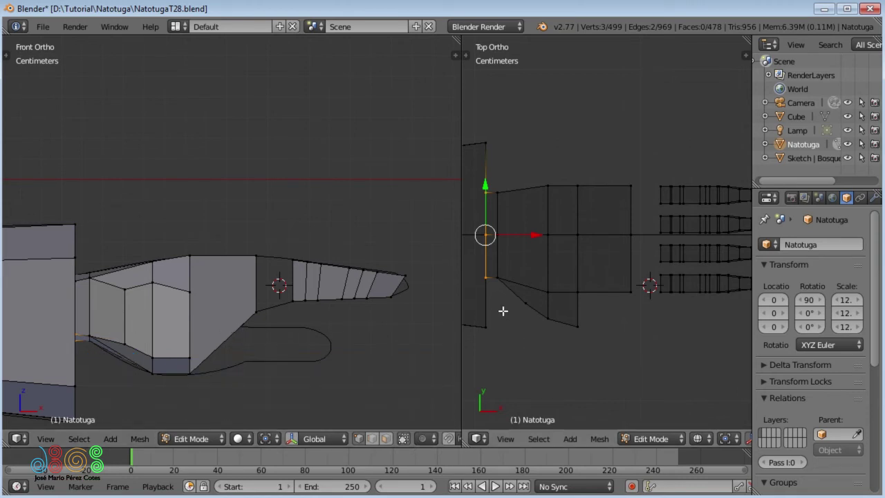
Shift the palm's lower edge vertices about 1.58 mm up-left in solid top view.
key(z)
scroll(516, 294, up, 2)
scroll(539, 287, up, 1)
scroll(563, 279, up, 1)
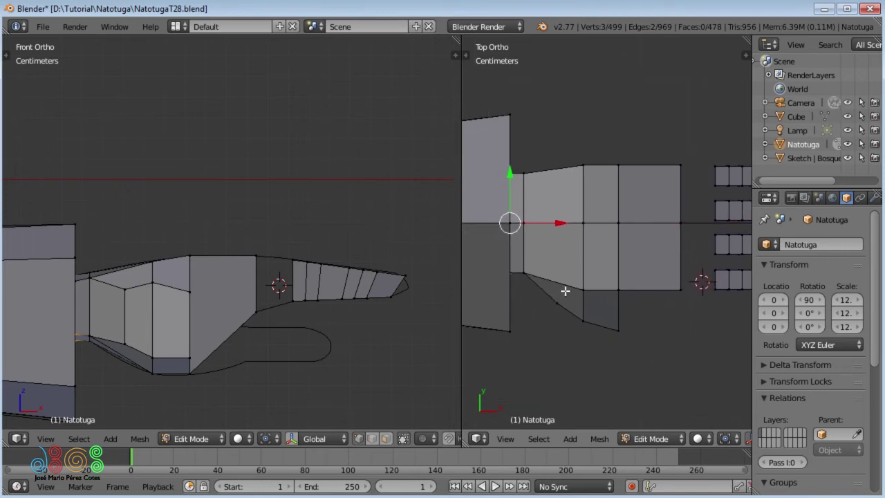
scroll(567, 276, up, 2)
scroll(565, 261, up, 1)
right_click(506, 284)
ctrl+right_click(578, 349)
ctrl+right_click(623, 358)
ctrl+right_click(624, 358)
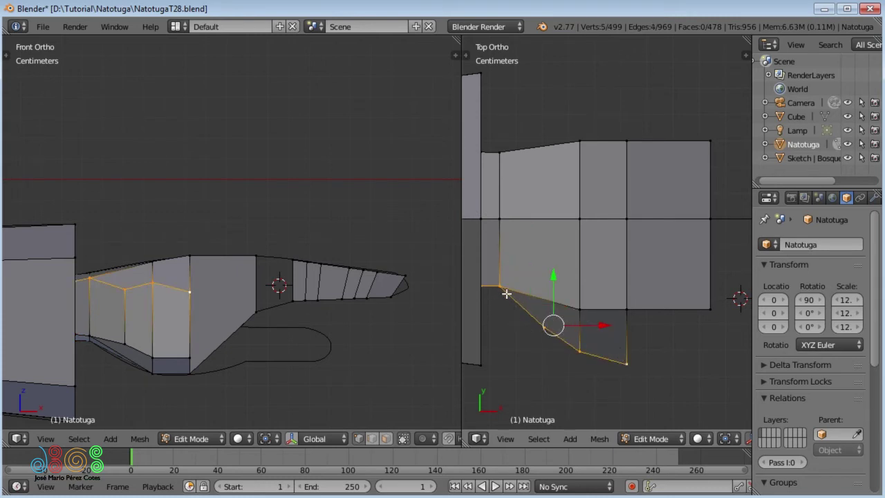
key(g)
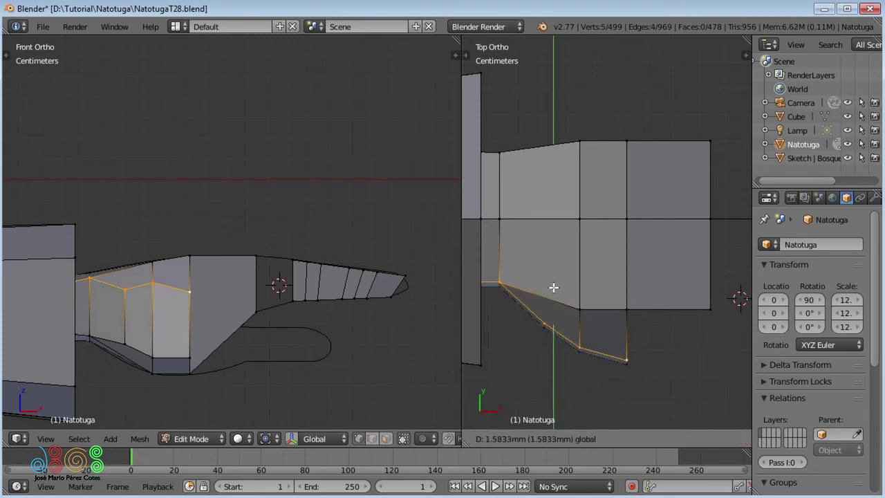
click(482, 289)
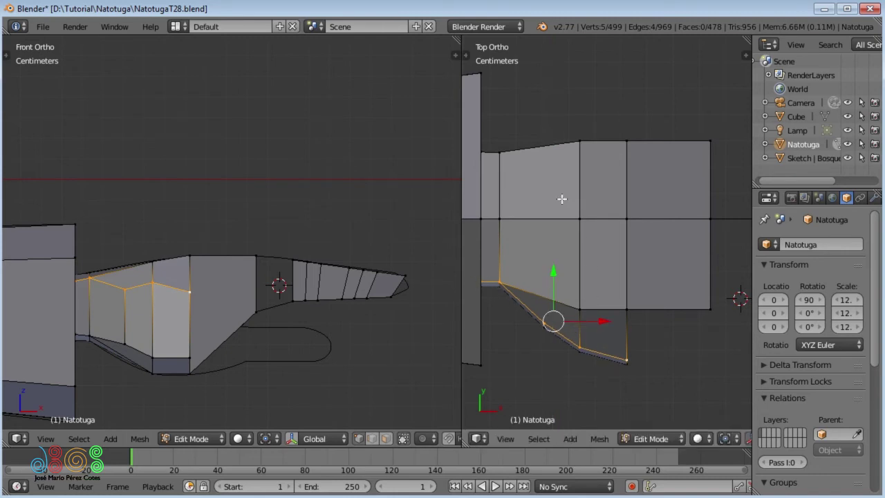
Lower the palm's top edge about 1.32 mm along Y and deselect all.
right_click(499, 152)
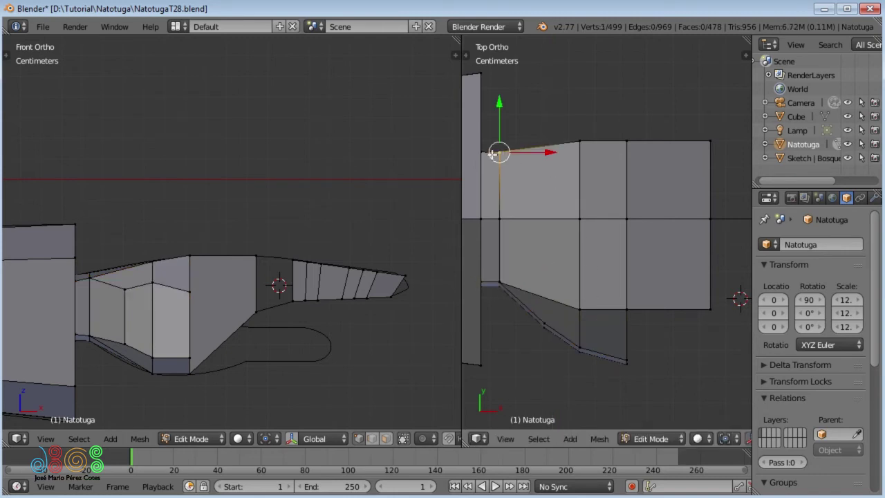
ctrl+right_click(580, 142)
drag(530, 105, 530, 106)
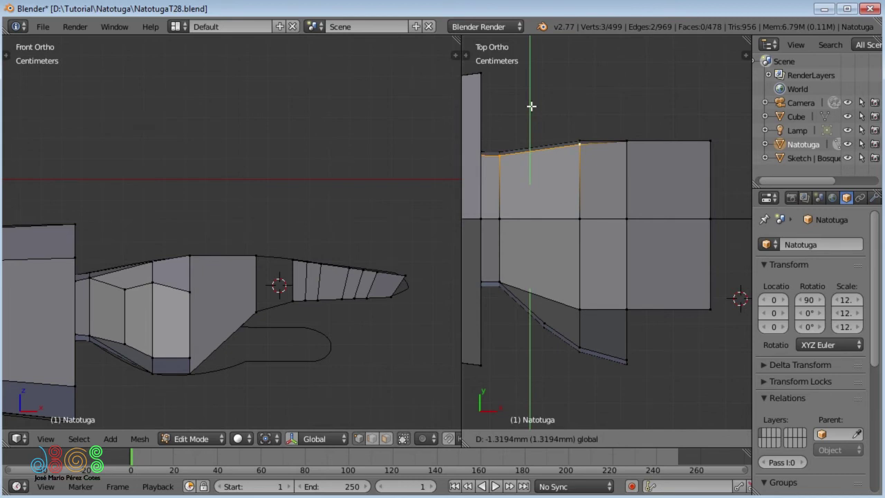
click(530, 105)
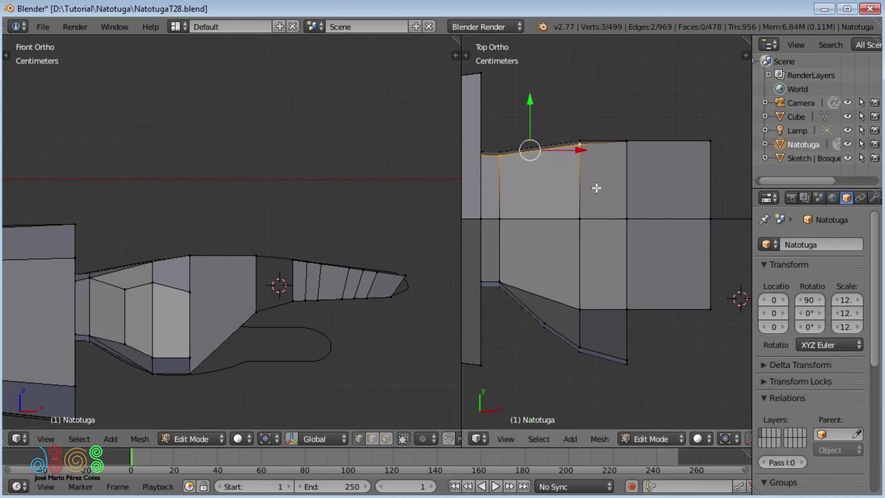
key(a)
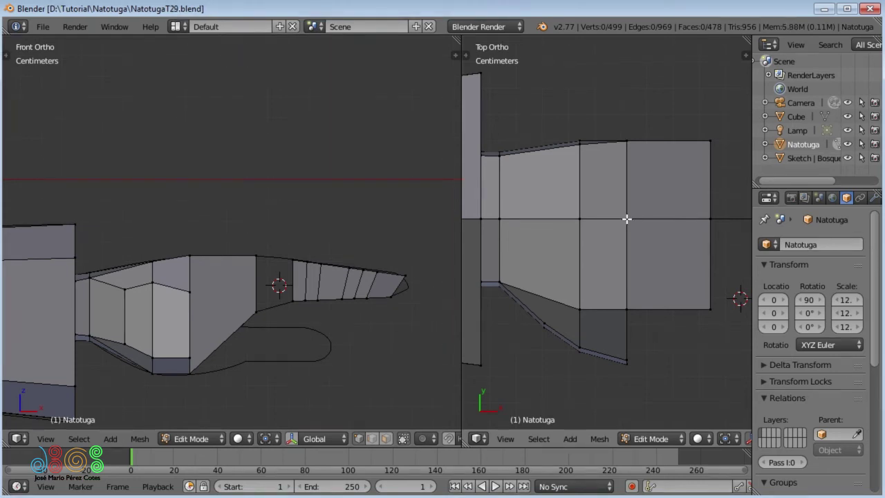
Select all four fingers and slide them about 9.73 mm outward along X.
scroll(626, 218, down, 1)
scroll(616, 277, down, 2)
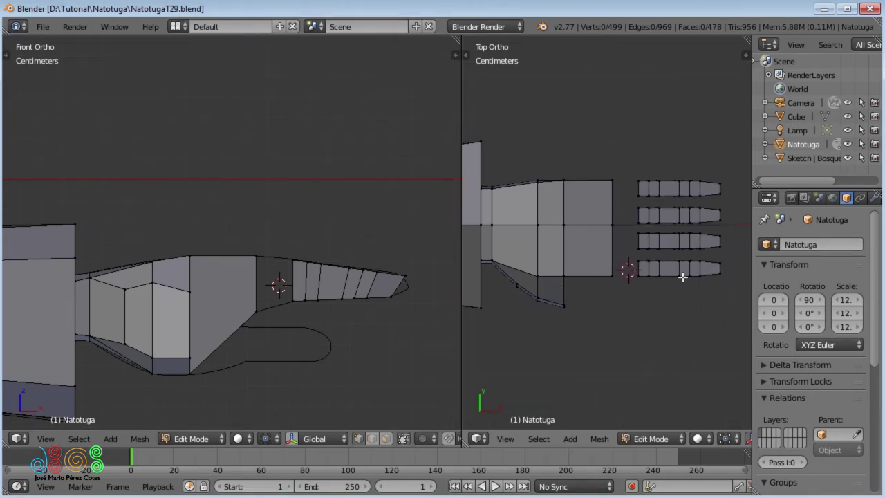
key(l)
key(l)
key(l)
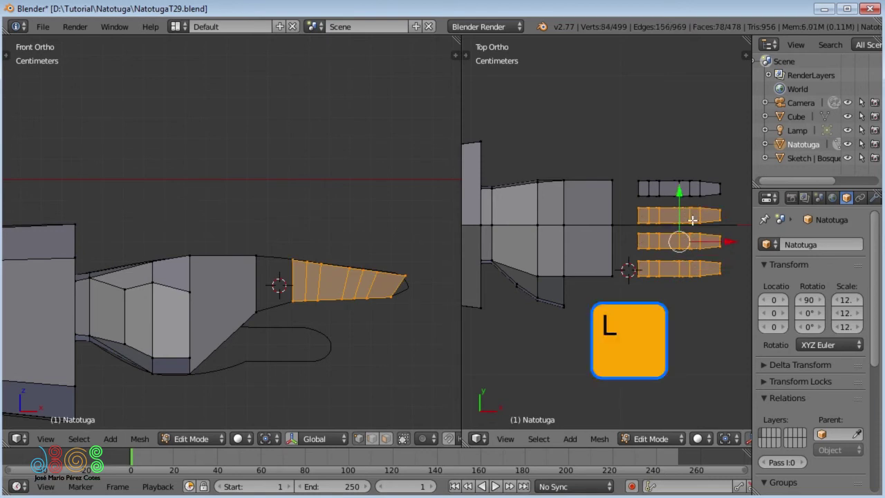
key(l)
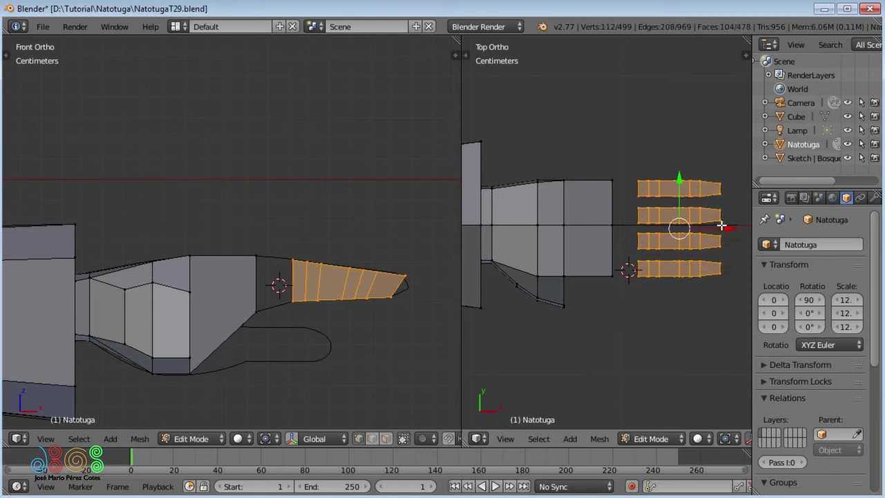
drag(729, 229, 743, 229)
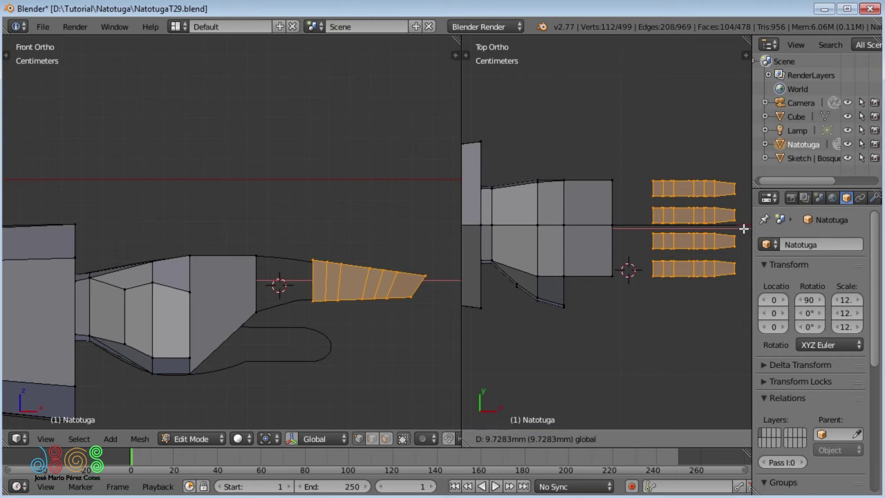
click(744, 228)
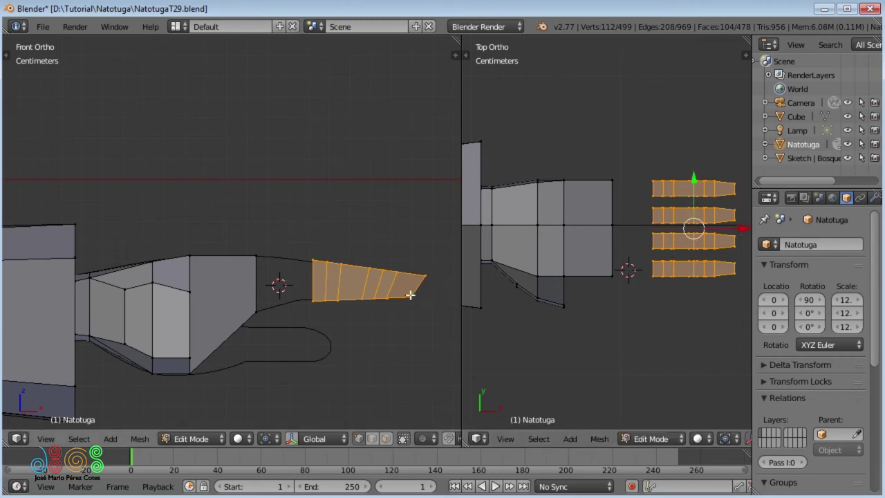
key(z)
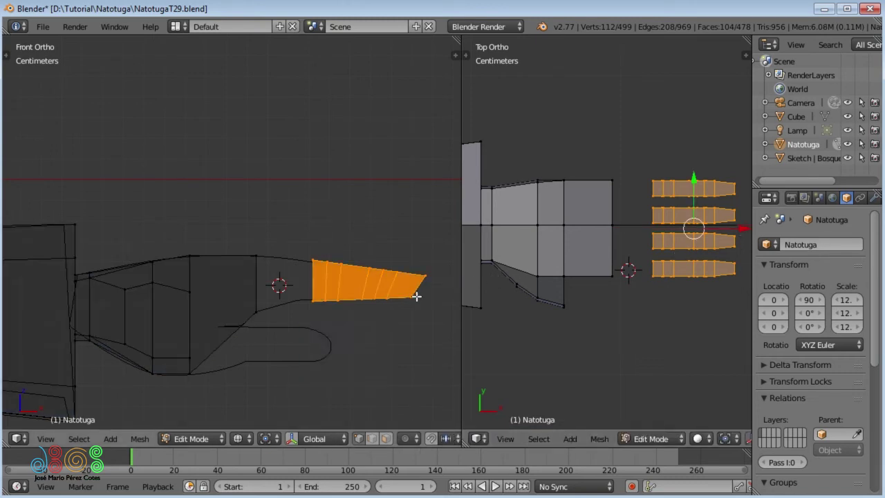
key(a)
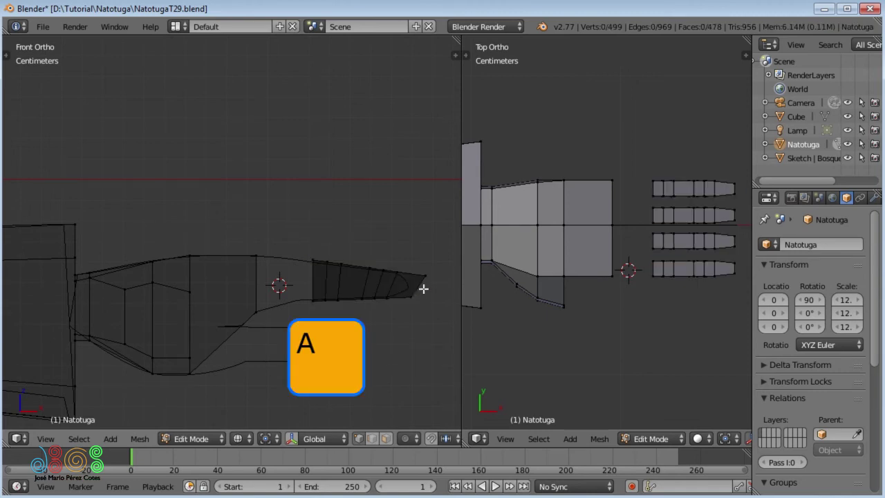
Box-select the fingertip vertices and pull them back along X to shorten the fingers.
key(b)
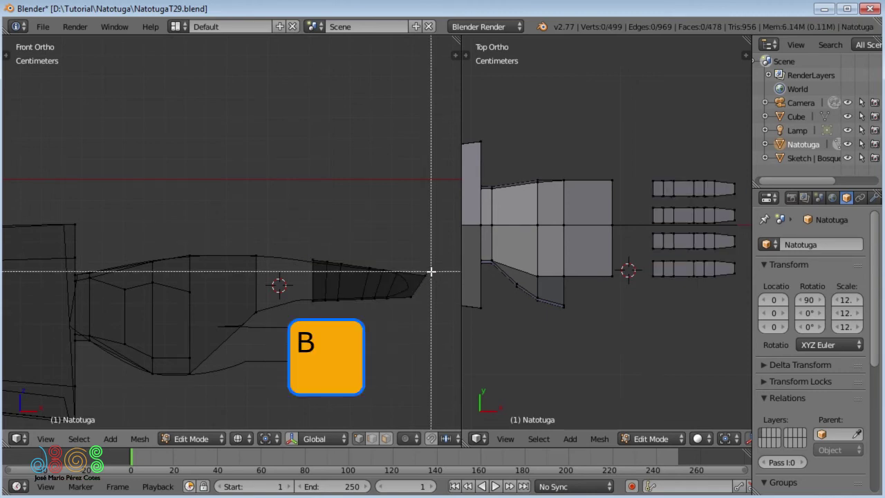
drag(436, 264, 405, 308)
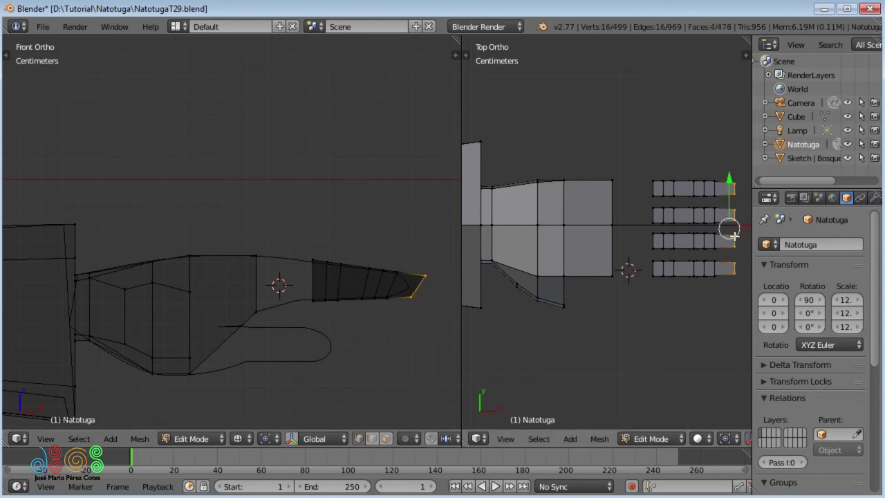
drag(746, 230, 739, 231)
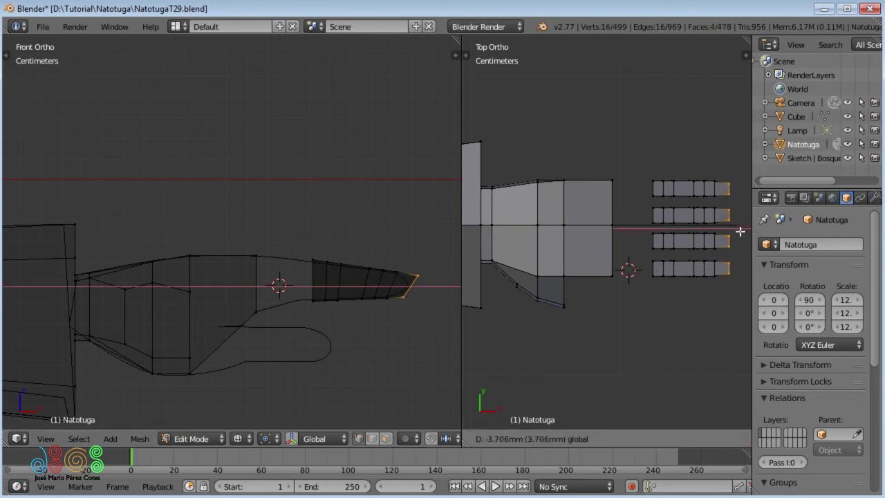
click(739, 231)
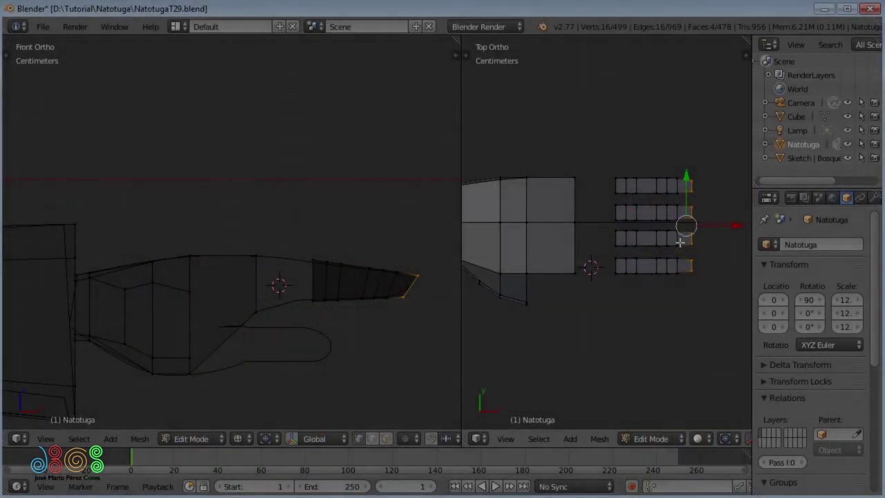
scroll(681, 242, up, 2)
shift+scroll(680, 243, down, 1)
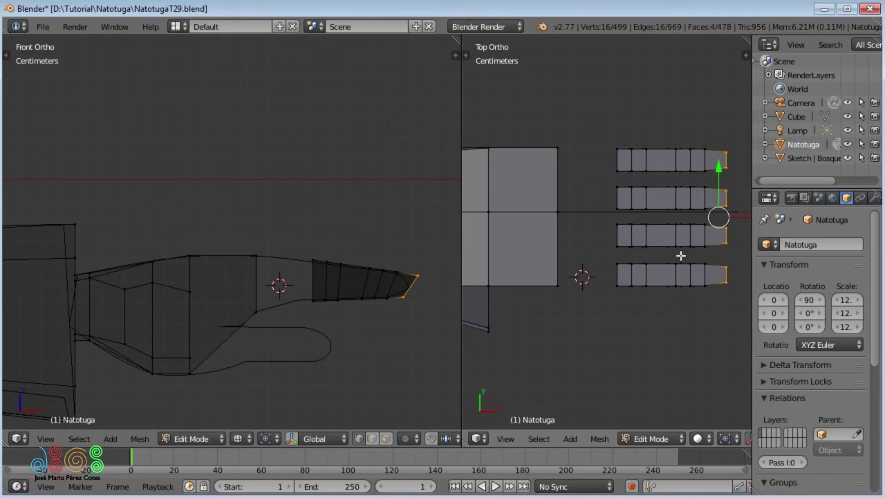
key(z)
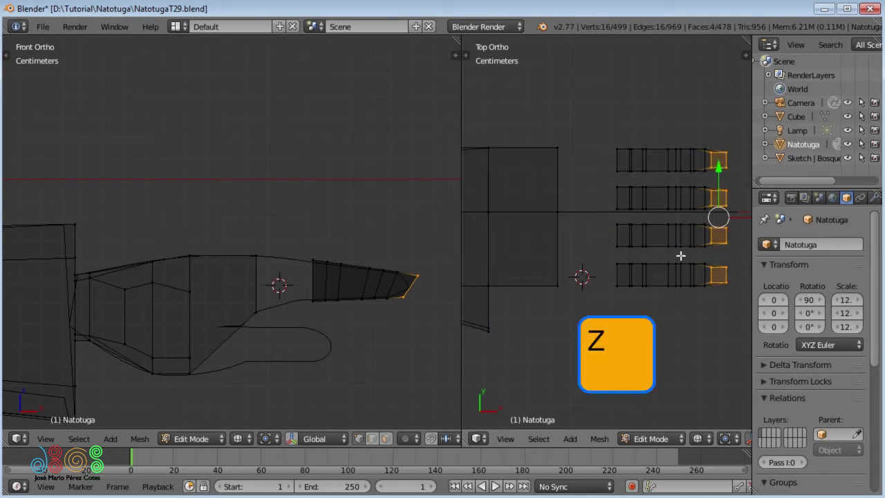
key(a)
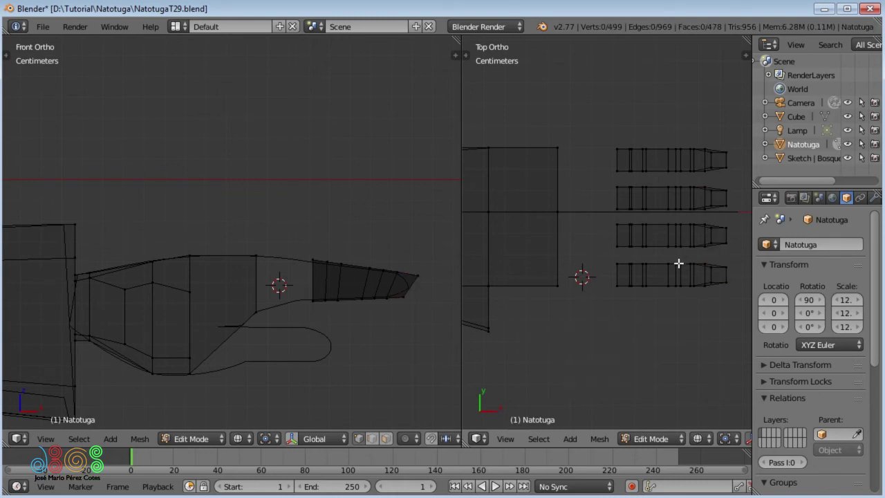
Slide the fingers back toward the palm, then the top two a further 3.21 mm along X.
key(l)
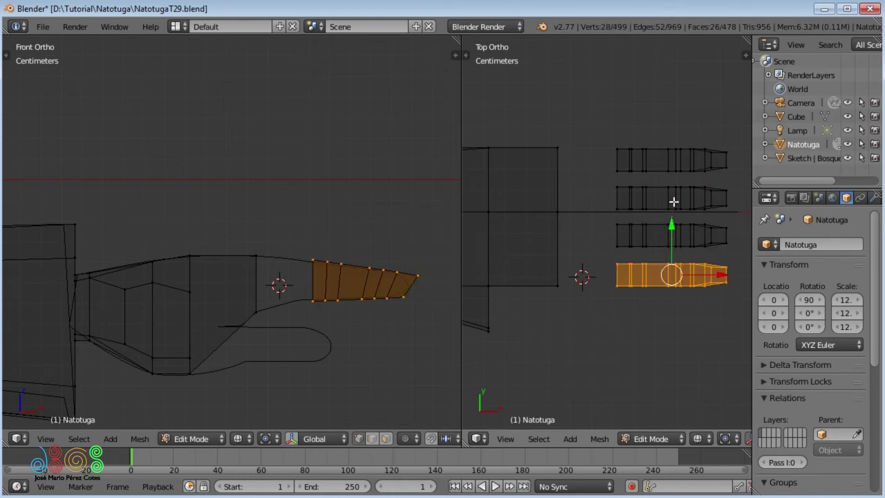
key(l)
key(l)
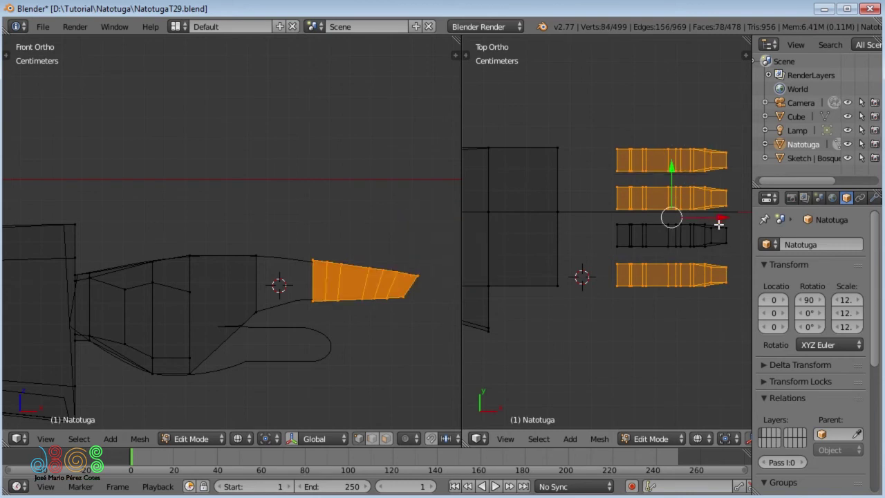
drag(720, 219, 711, 220)
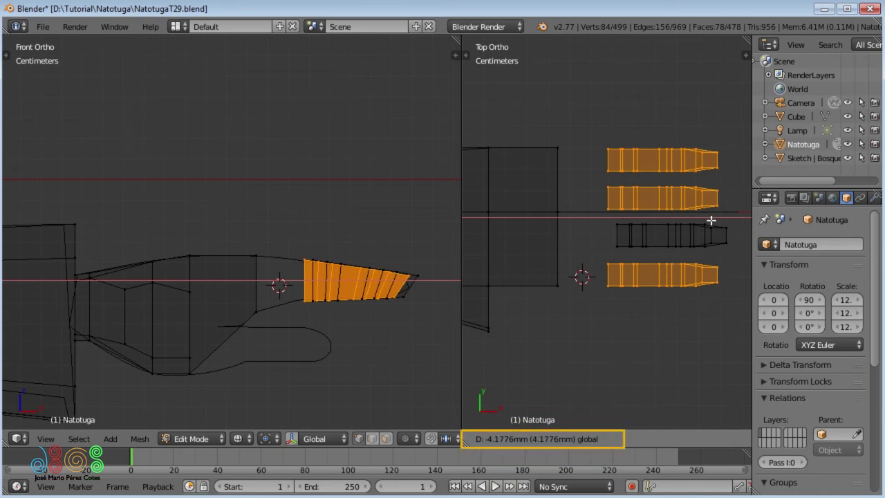
drag(712, 220, 711, 220)
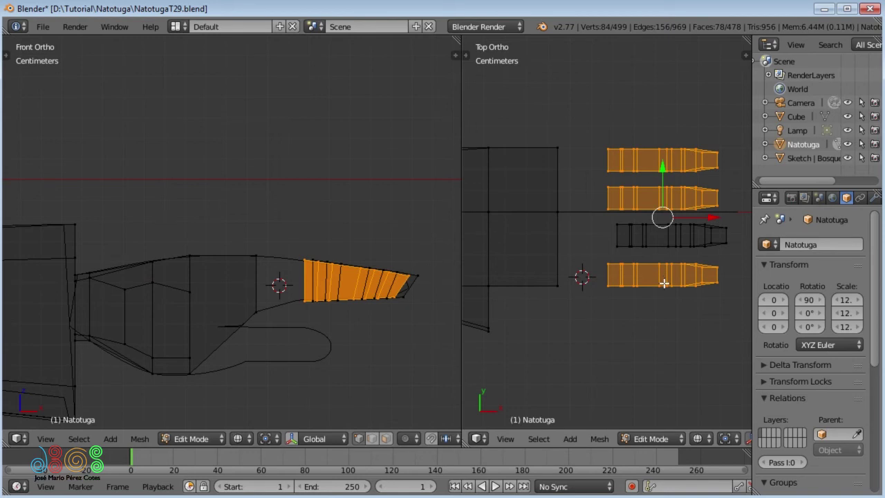
key(shift+l)
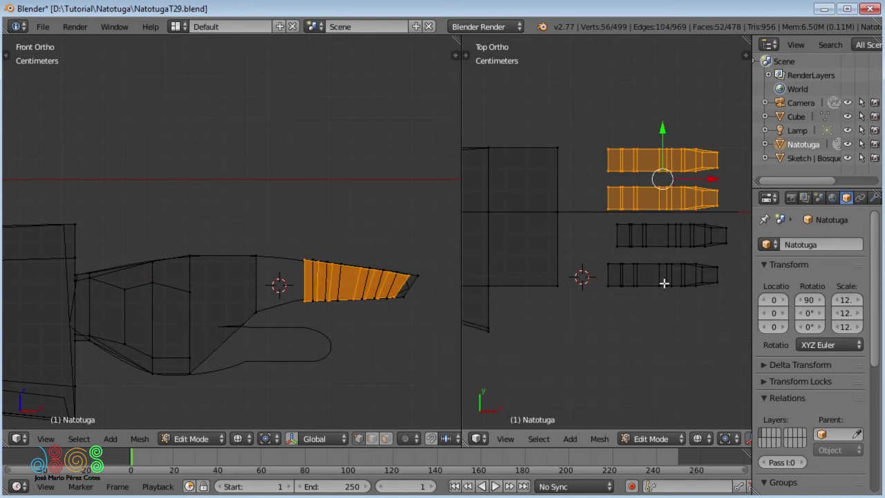
drag(702, 180, 698, 180)
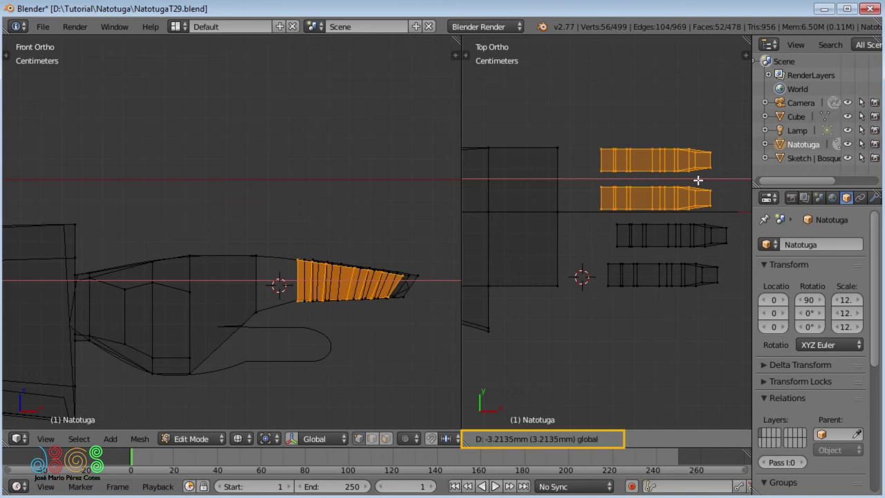
drag(698, 180, 698, 180)
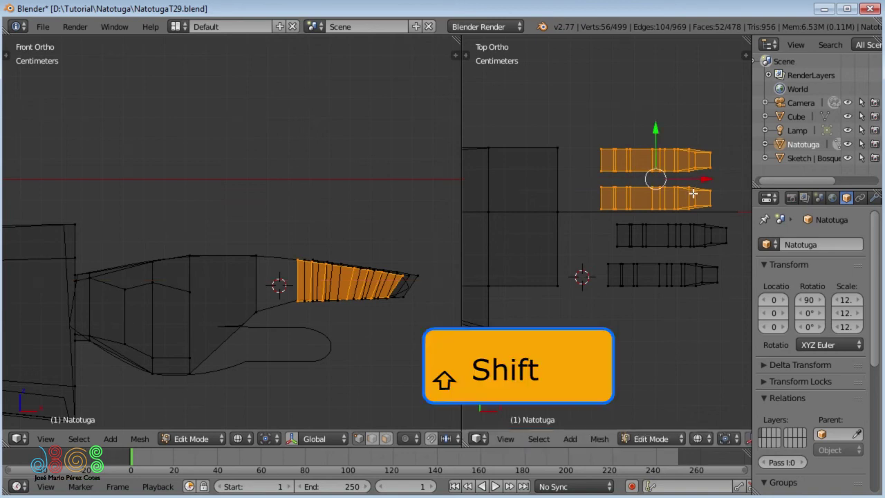
key(shift+l)
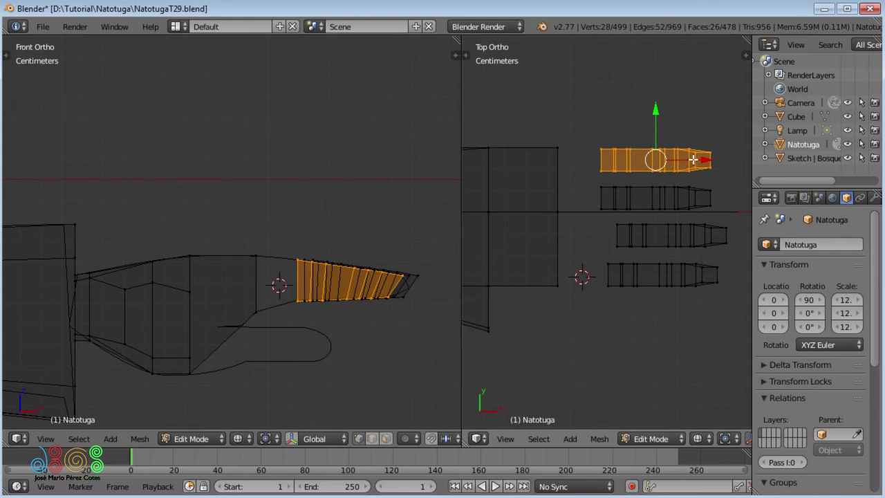
Move the top finger further back along X, closest to the palm, then restore solid shading.
key(g)
key(x)
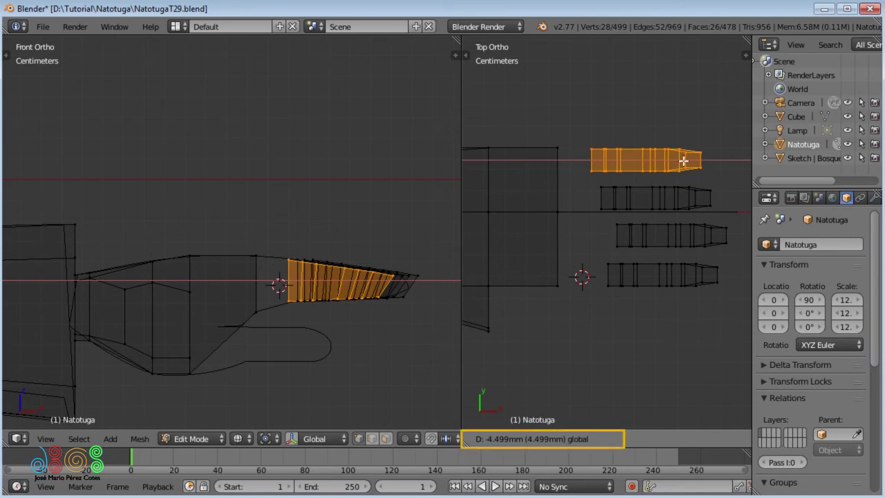
click(683, 160)
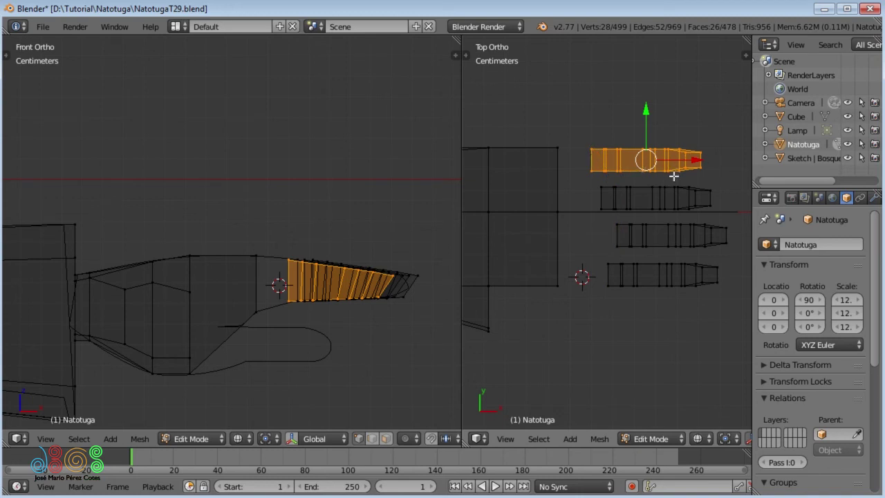
key(z)
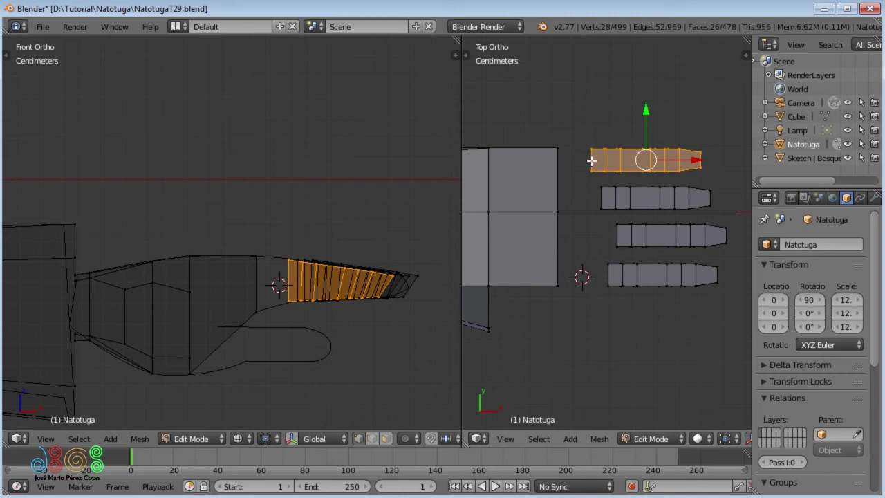
key(alt)
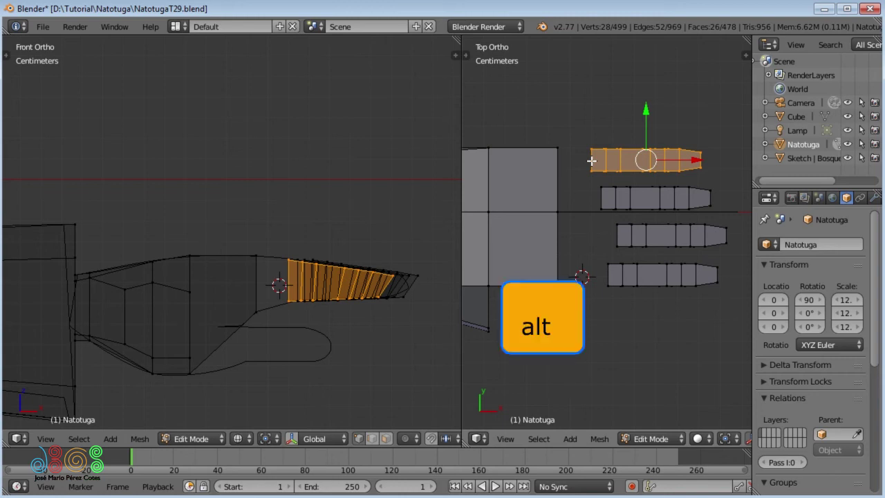
Place the 3D cursor at the top finger's base and use it as the pivot.
alt+right_click(592, 161)
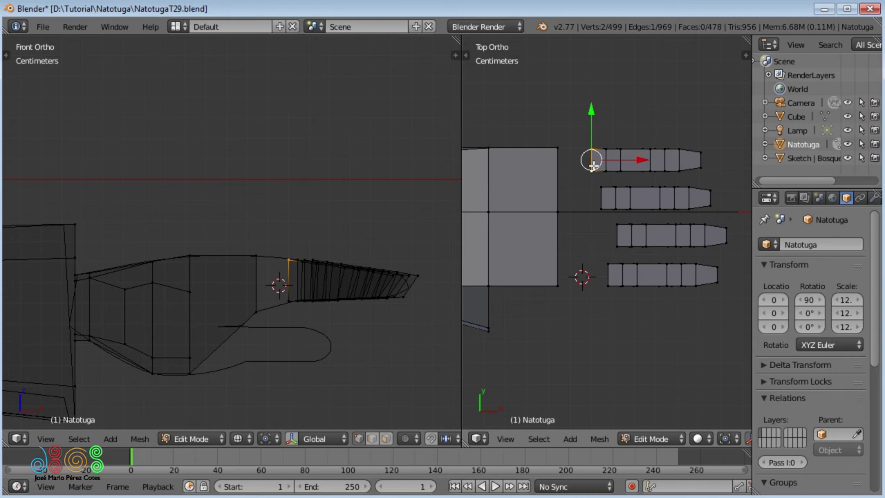
key(shift+s)
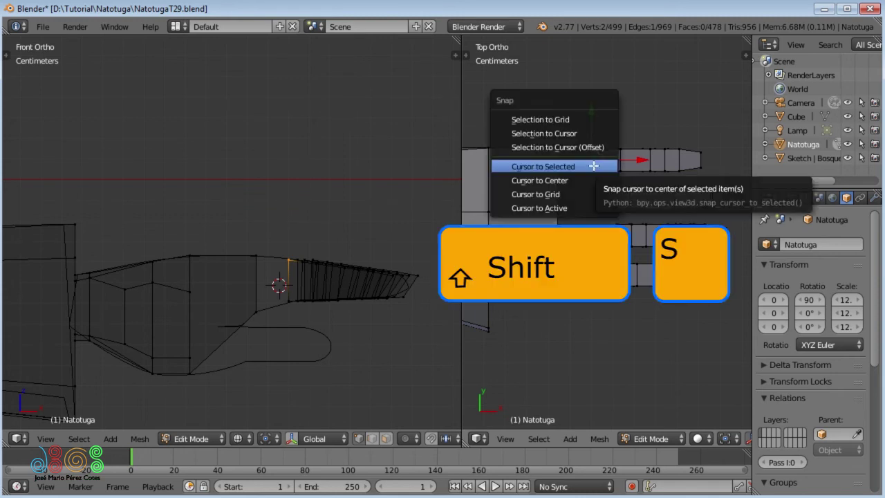
click(602, 166)
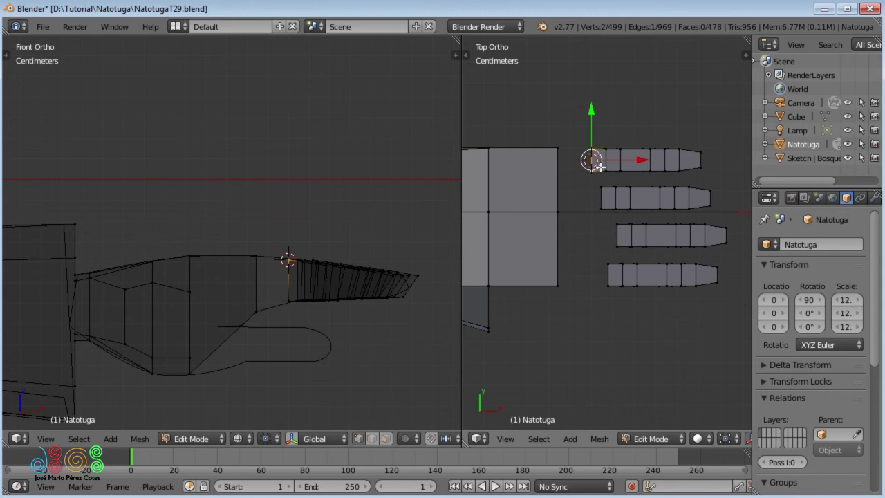
key(l)
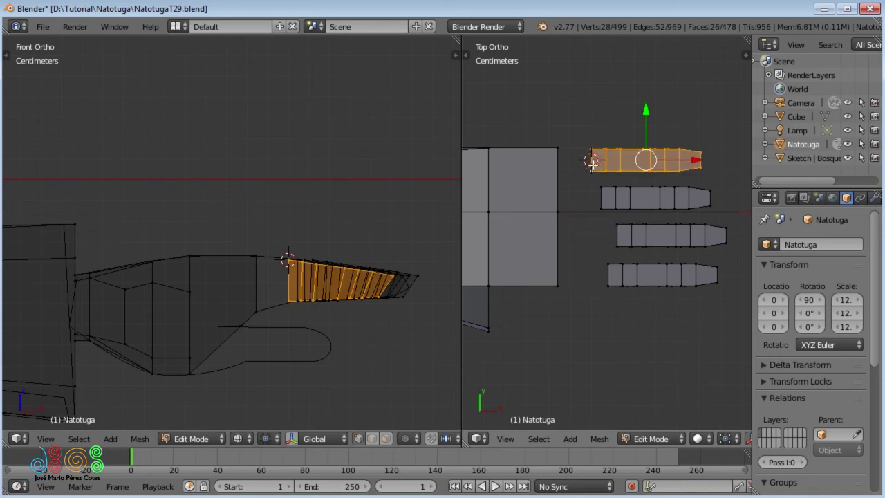
key(period)
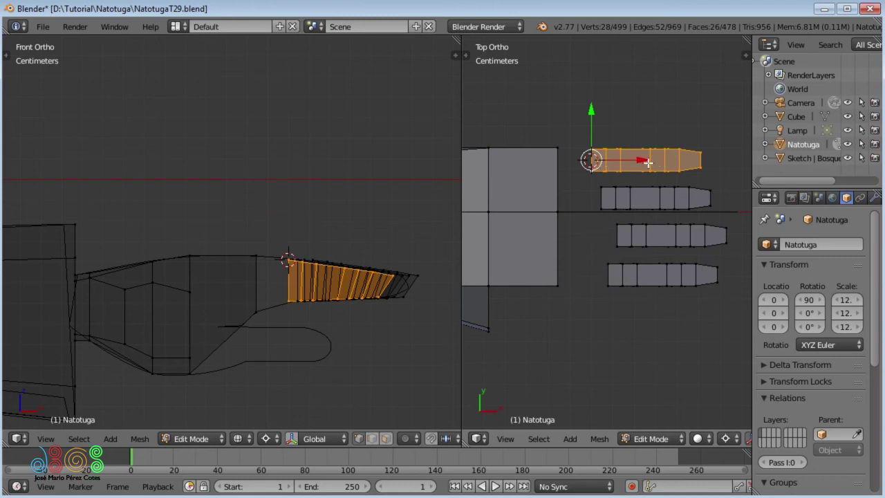
Shorten the top finger along X and narrow it to 0.8105 along Y.
key(s)
key(x)
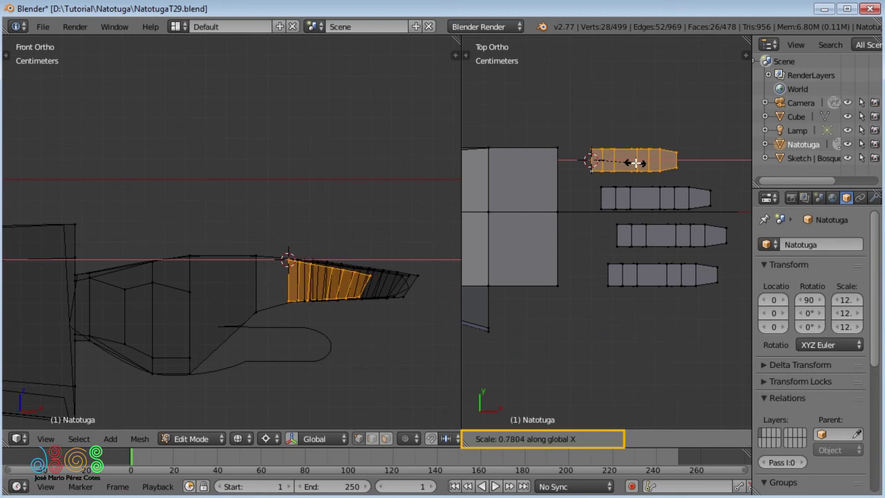
click(635, 162)
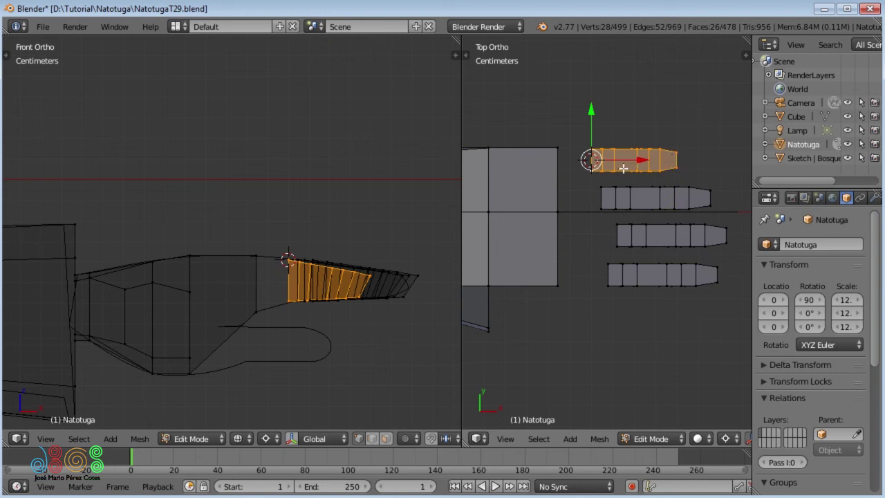
key(s)
key(y)
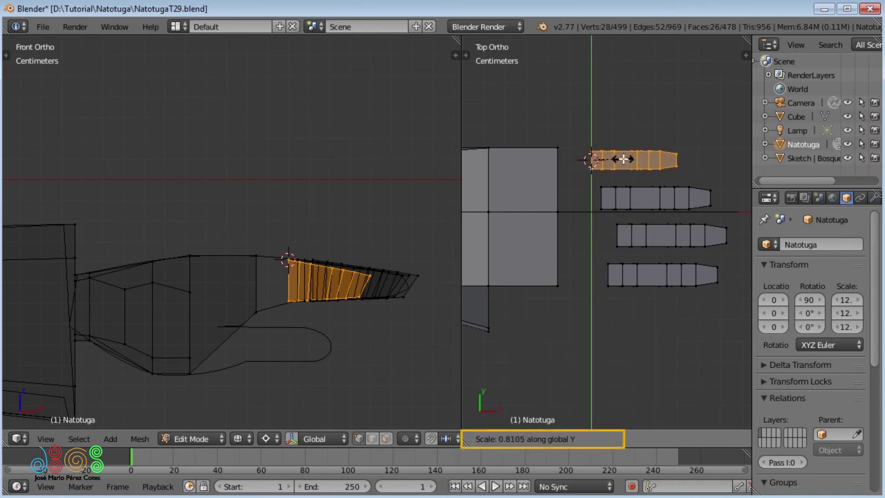
click(624, 159)
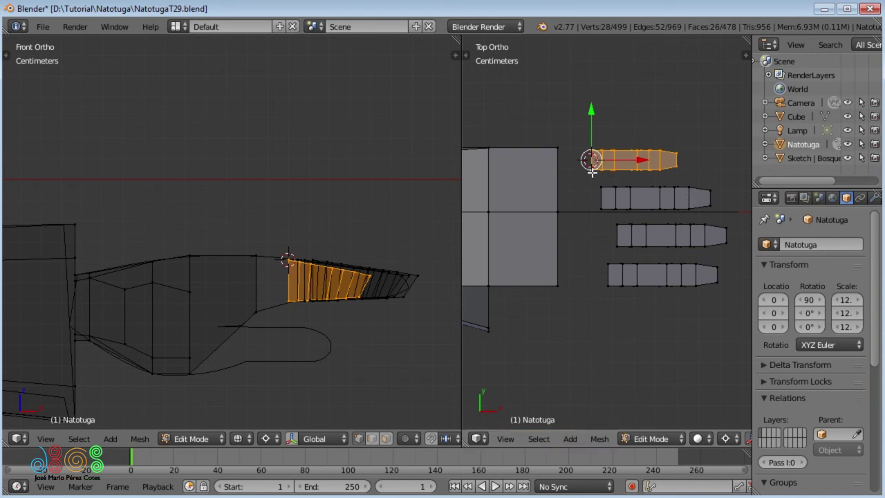
key(a)
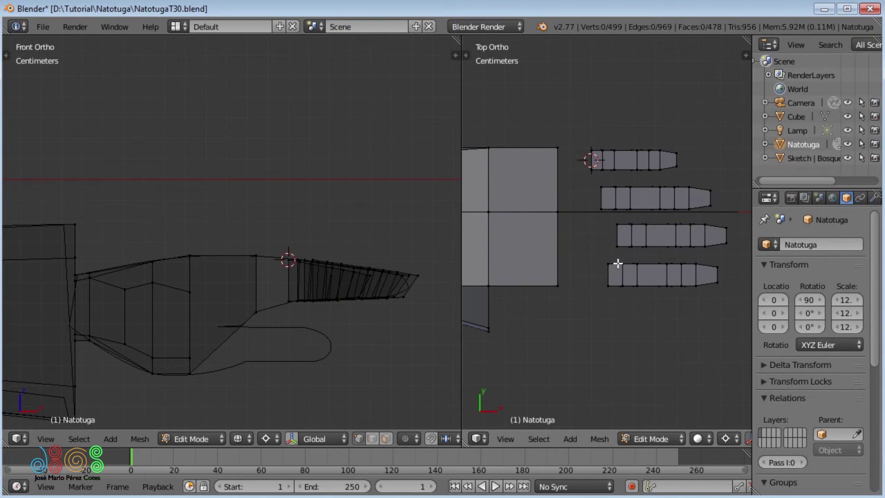
Duplicate the lowest finger, pivoting on its centre, and move the copy below the palm.
key(l)
key(comma)
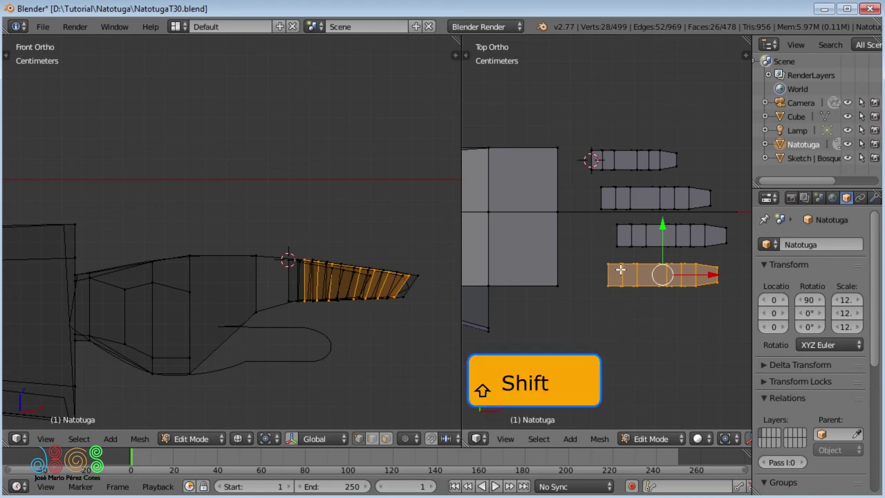
key(shift+d)
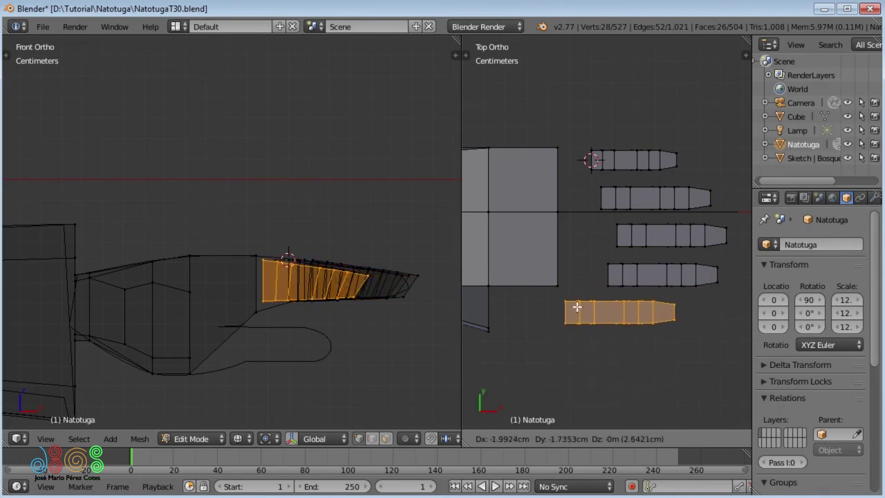
click(554, 310)
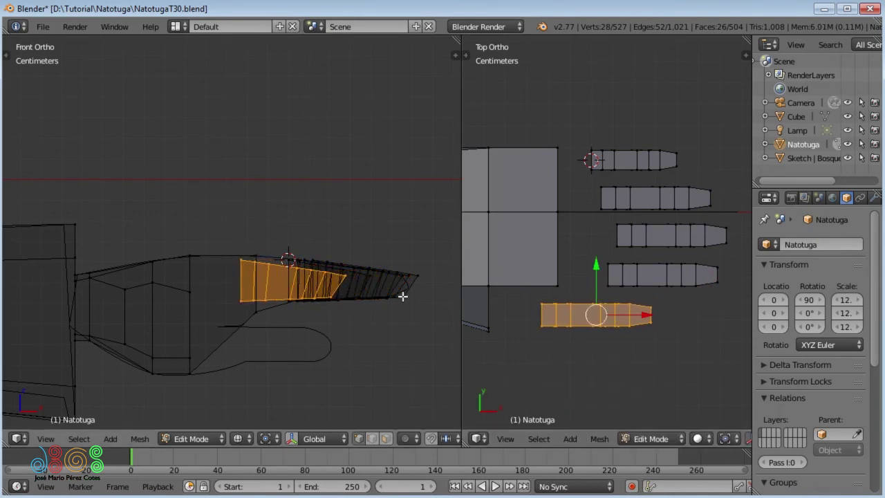
key(g)
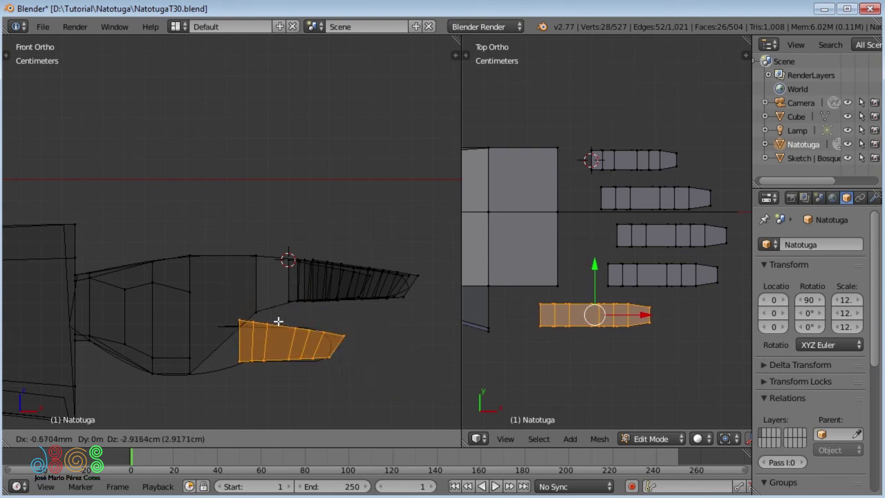
click(278, 321)
Rotate the copied finger 90° about X and move it into thumb position.
key(r)
key(x)
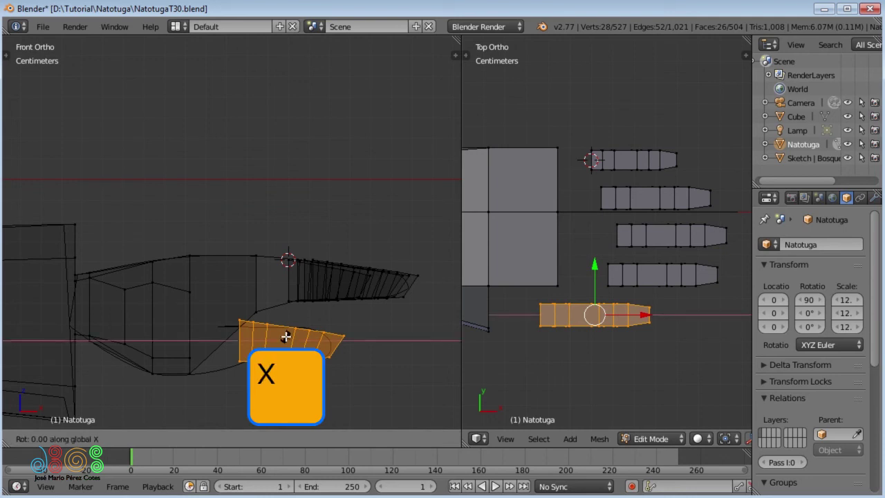
text(90)
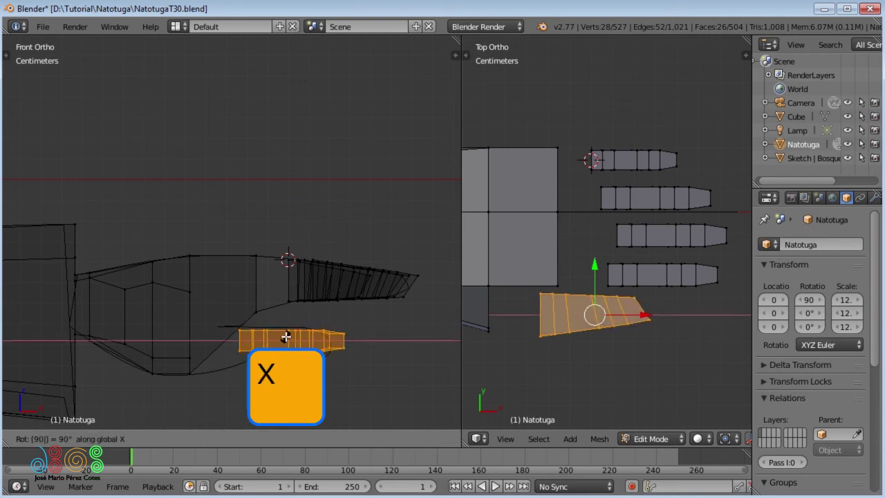
click(286, 336)
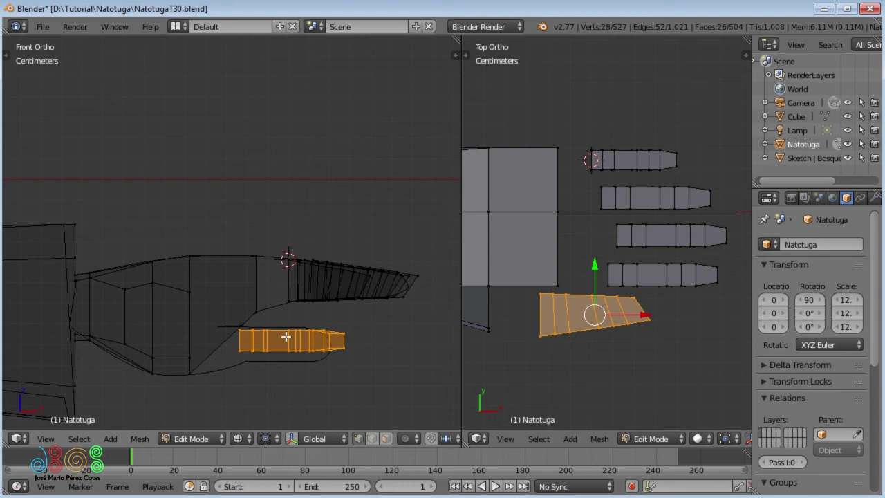
key(g)
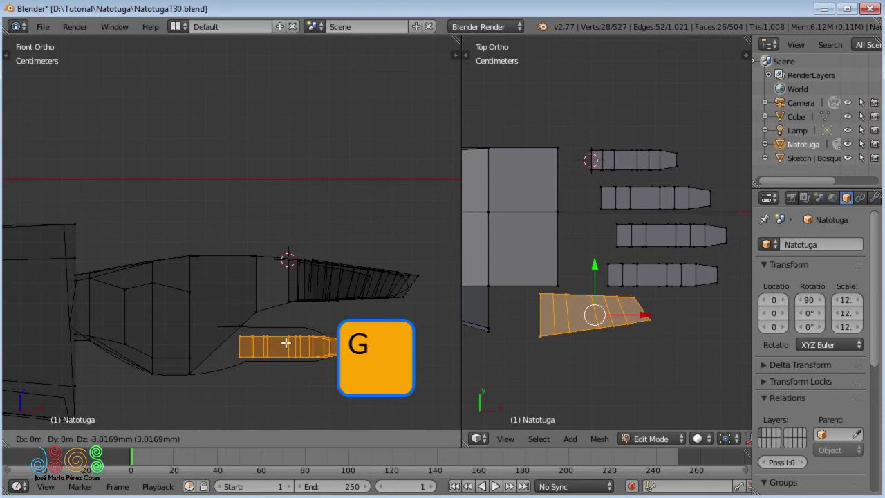
click(285, 342)
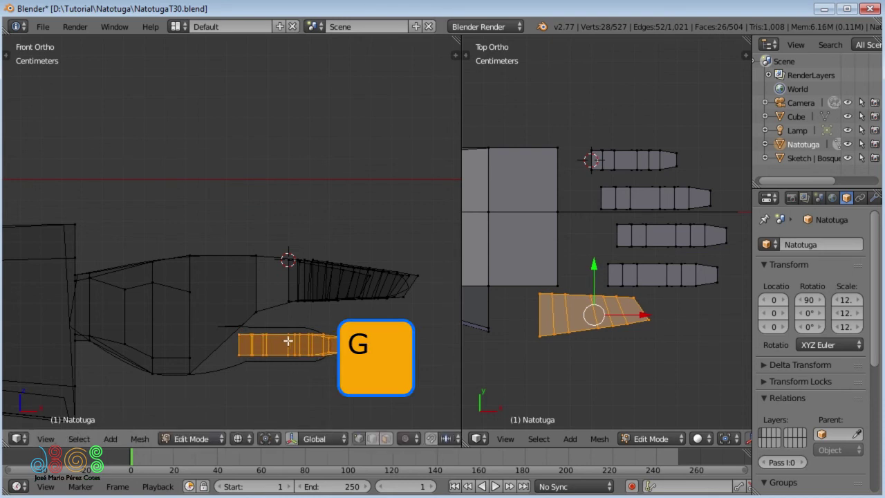
Thicken the thumb along Z, shorten it along X to 0.7369, then deselect and show wireframe.
key(s)
key(z)
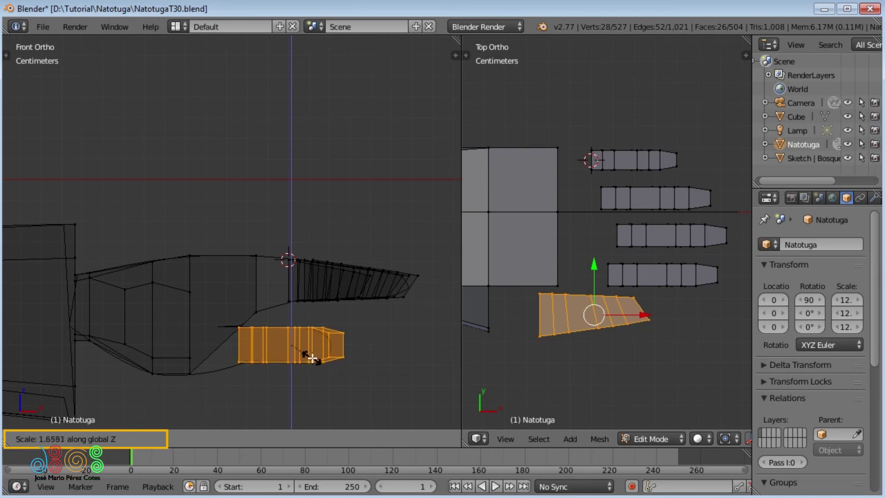
click(312, 356)
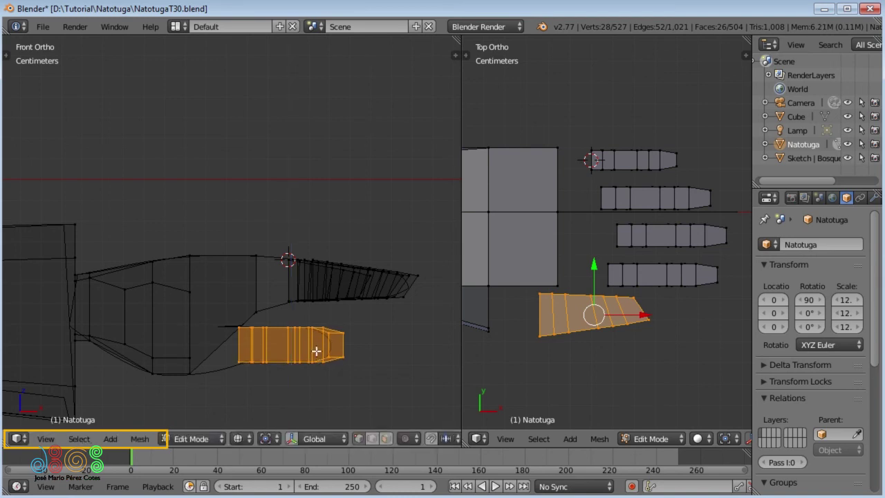
key(s)
key(x)
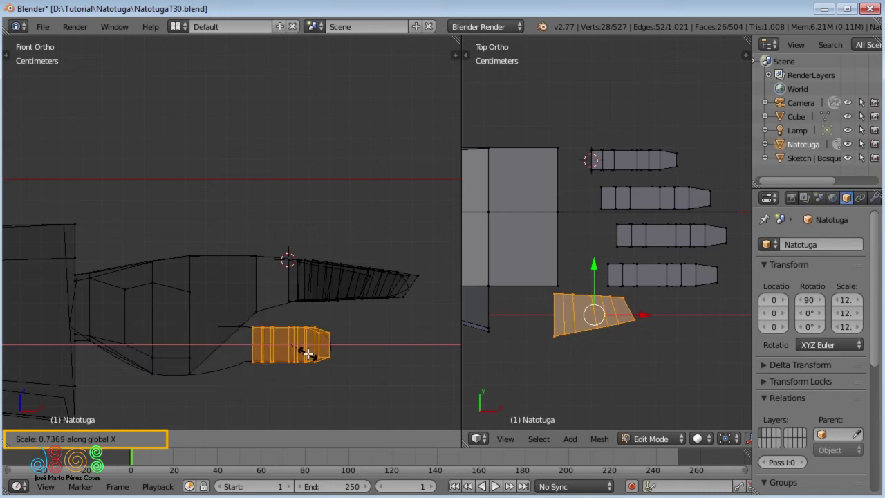
click(307, 354)
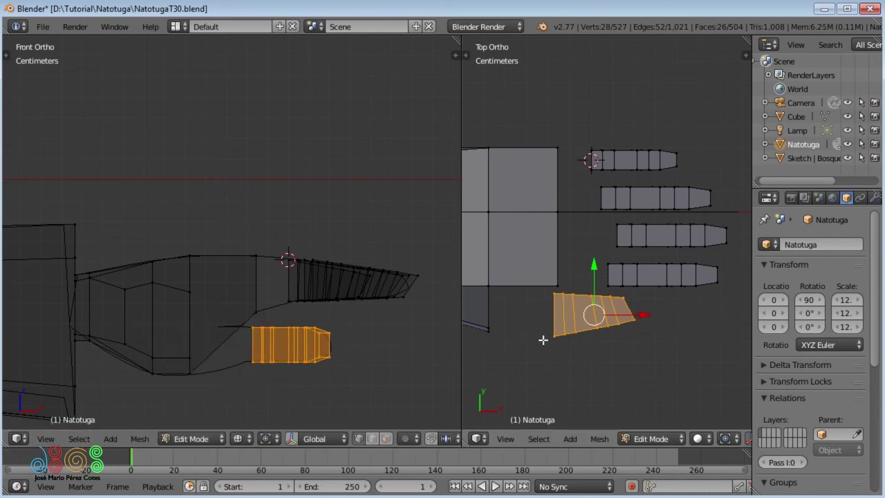
key(a)
key(z)
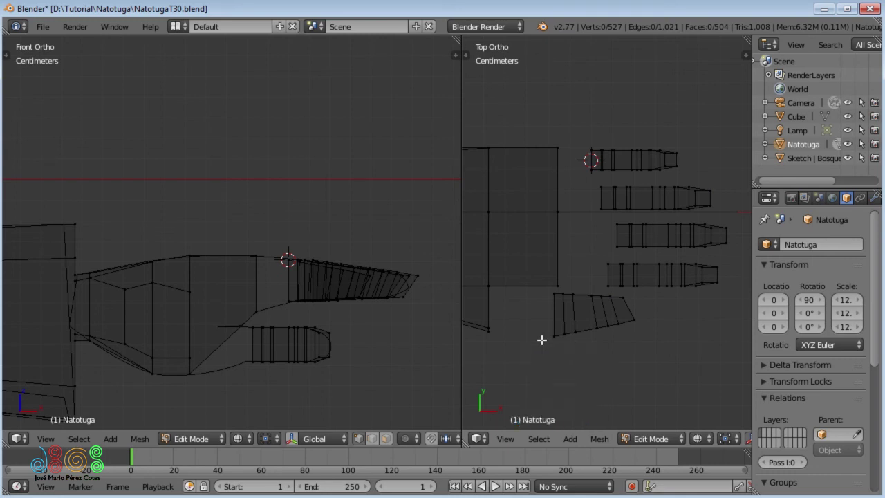
Box-select the thumb's base vertices, nudge them slightly along Y, and save over Natotuga.blend.
key(b)
drag(537, 331, 563, 351)
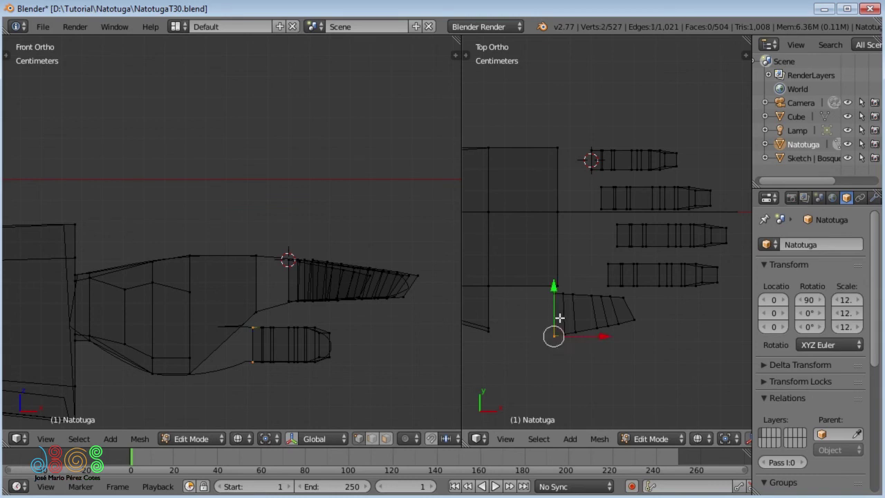
drag(554, 309, 553, 307)
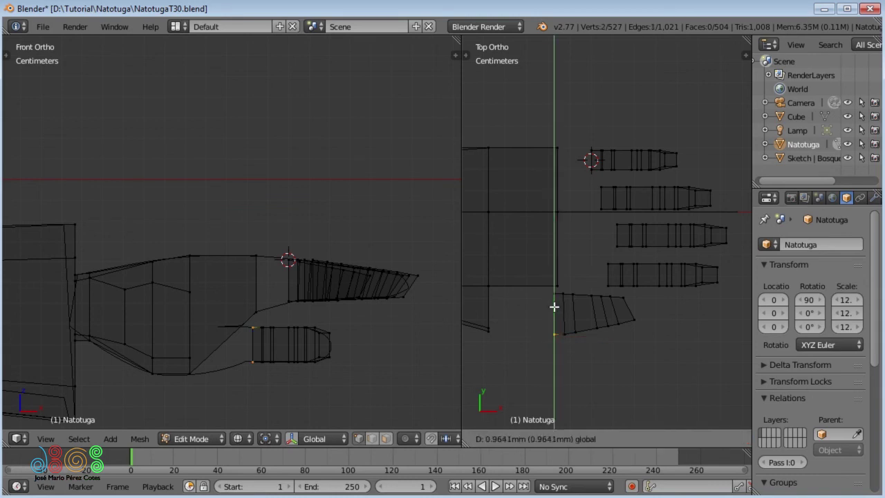
drag(554, 306, 554, 306)
key(ctrl+s)
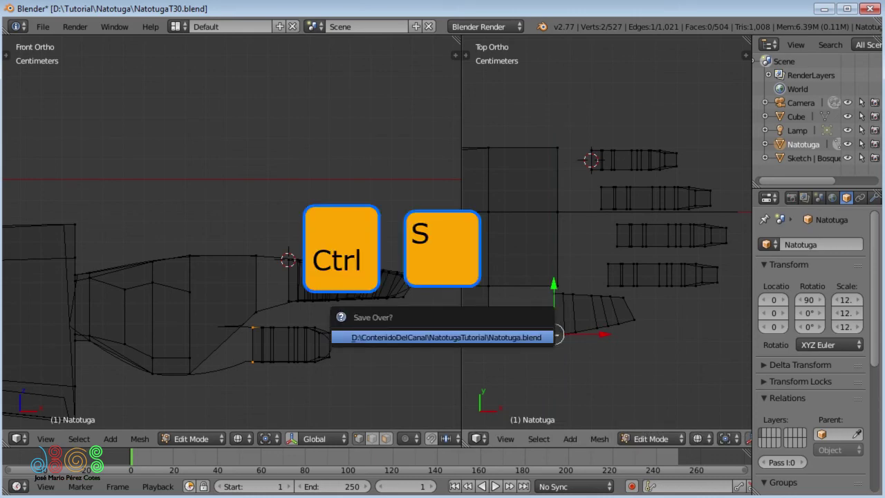
Confirm the Save Over prompt so Natotuga.blend is written with the finished hand.
key(Return)
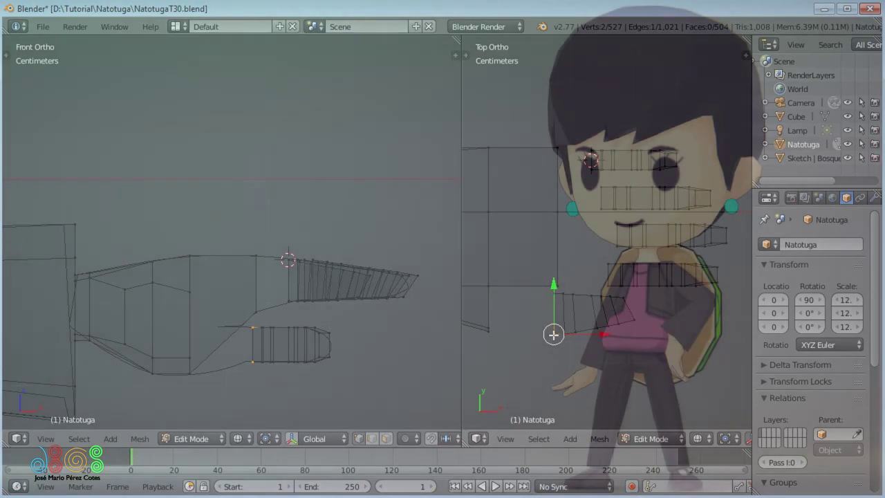